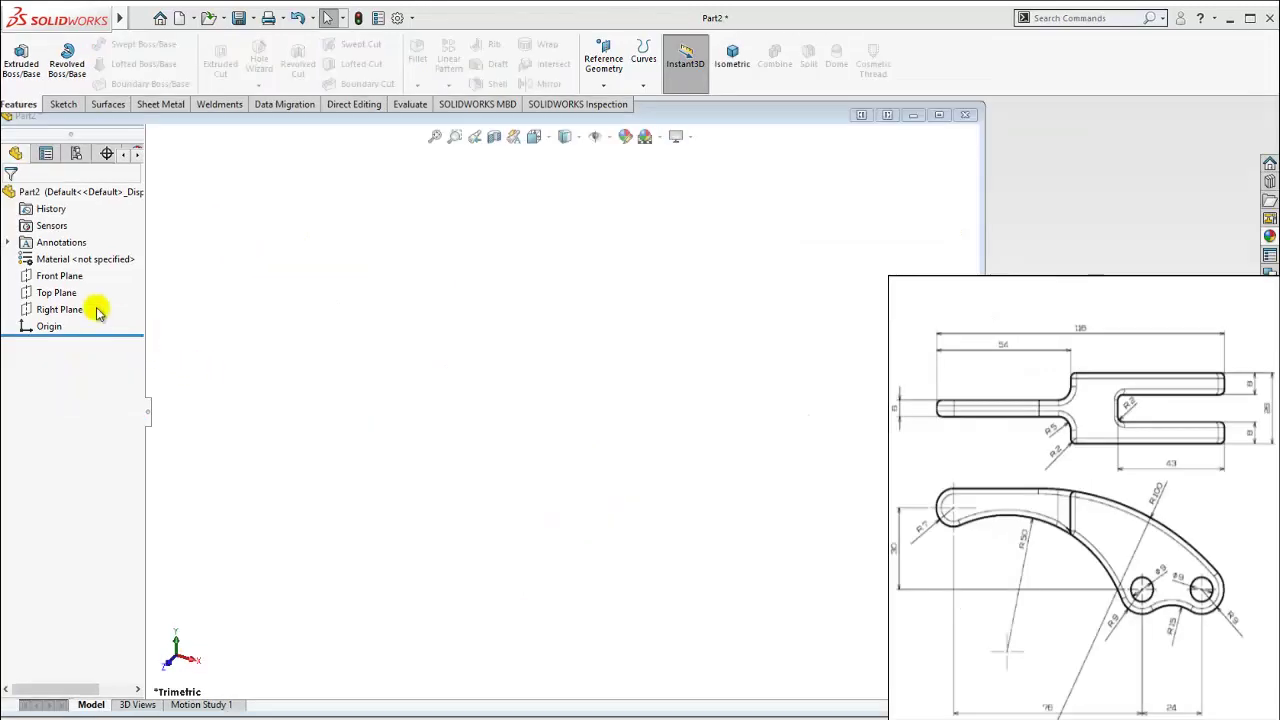
Step: Start a new sketch on the Front Plane after previewing the Front and Right planes
left_click(62, 277)
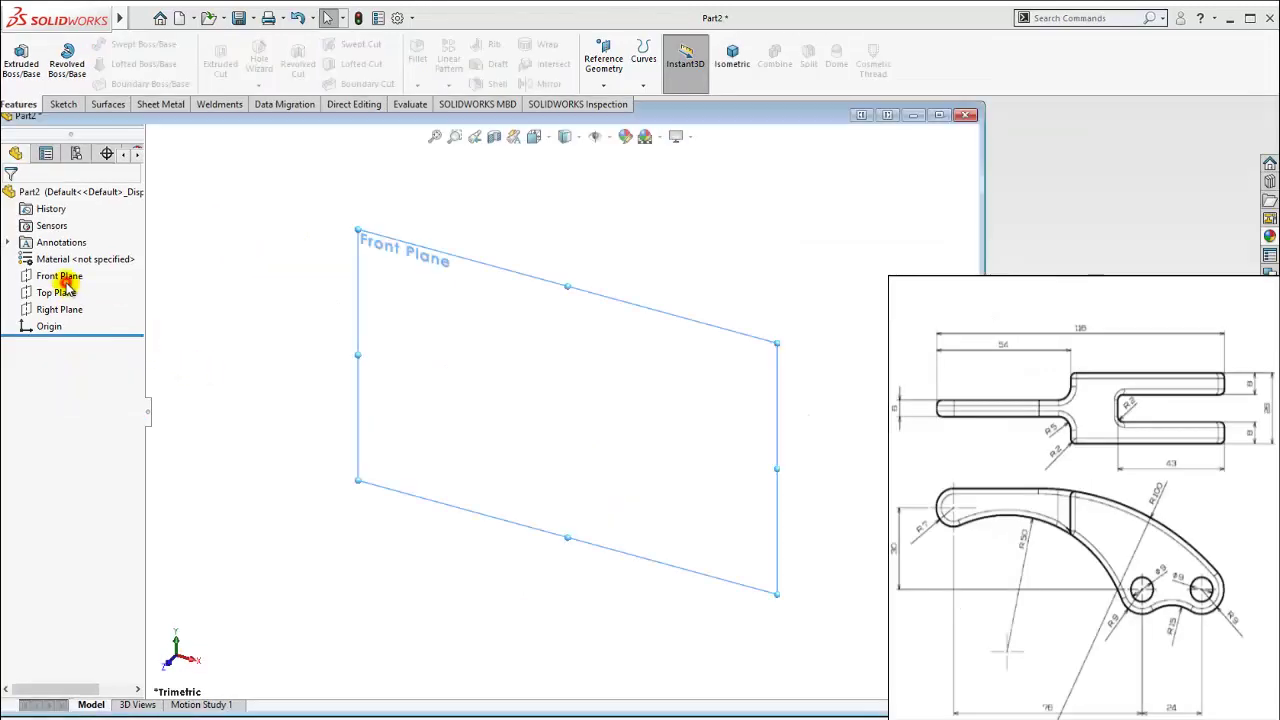
left_click(62, 309)
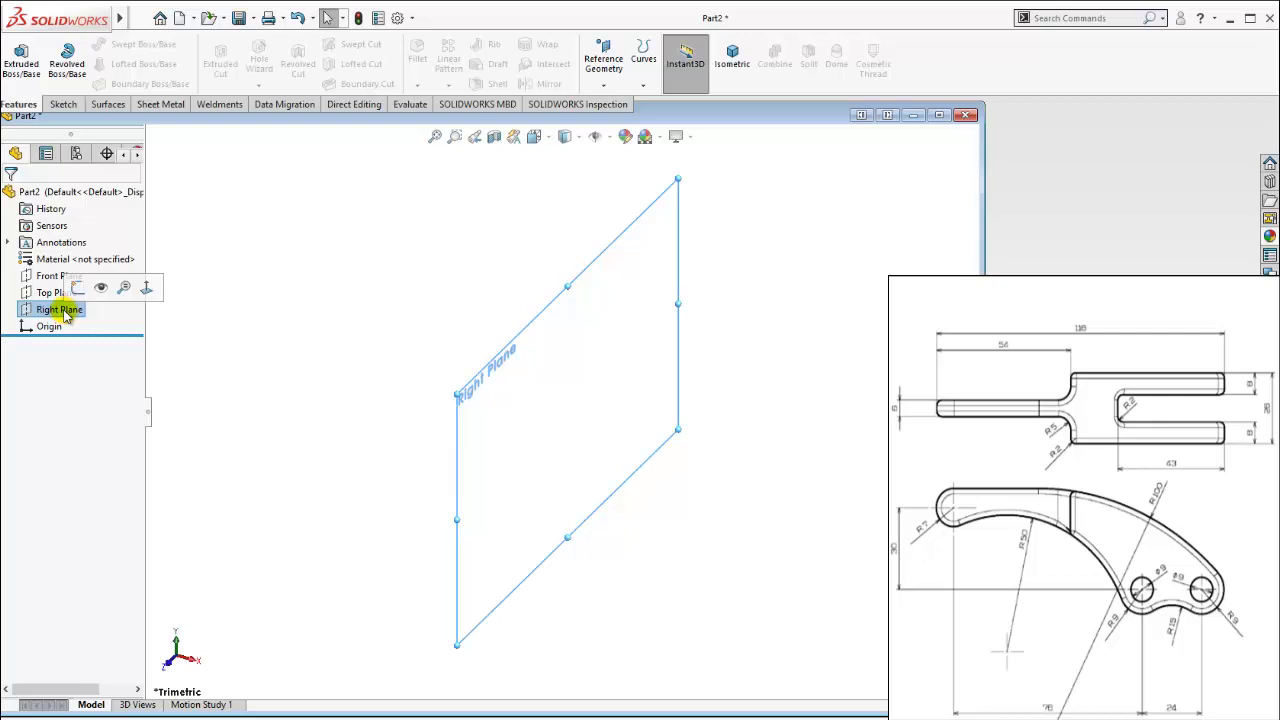
left_click(45, 276)
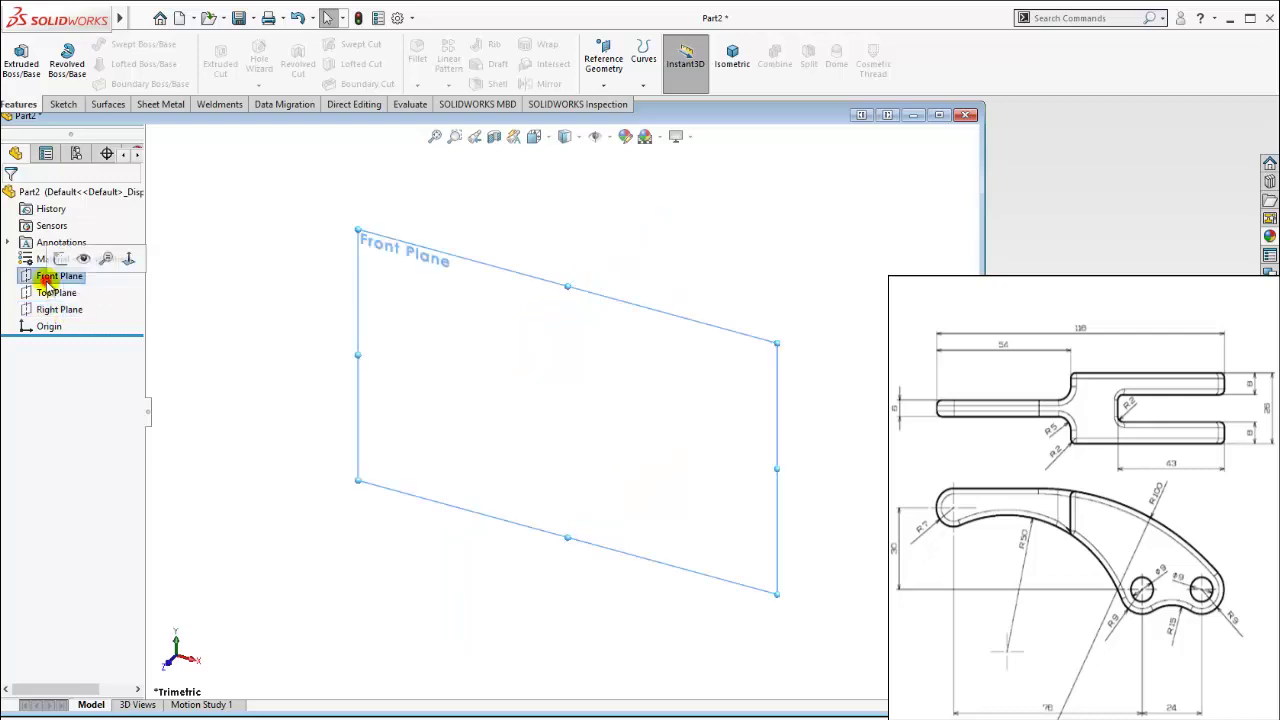
left_click(84, 252)
Step: Draw a circle centred on the sketch origin
scroll(690, 415, "up", 1)
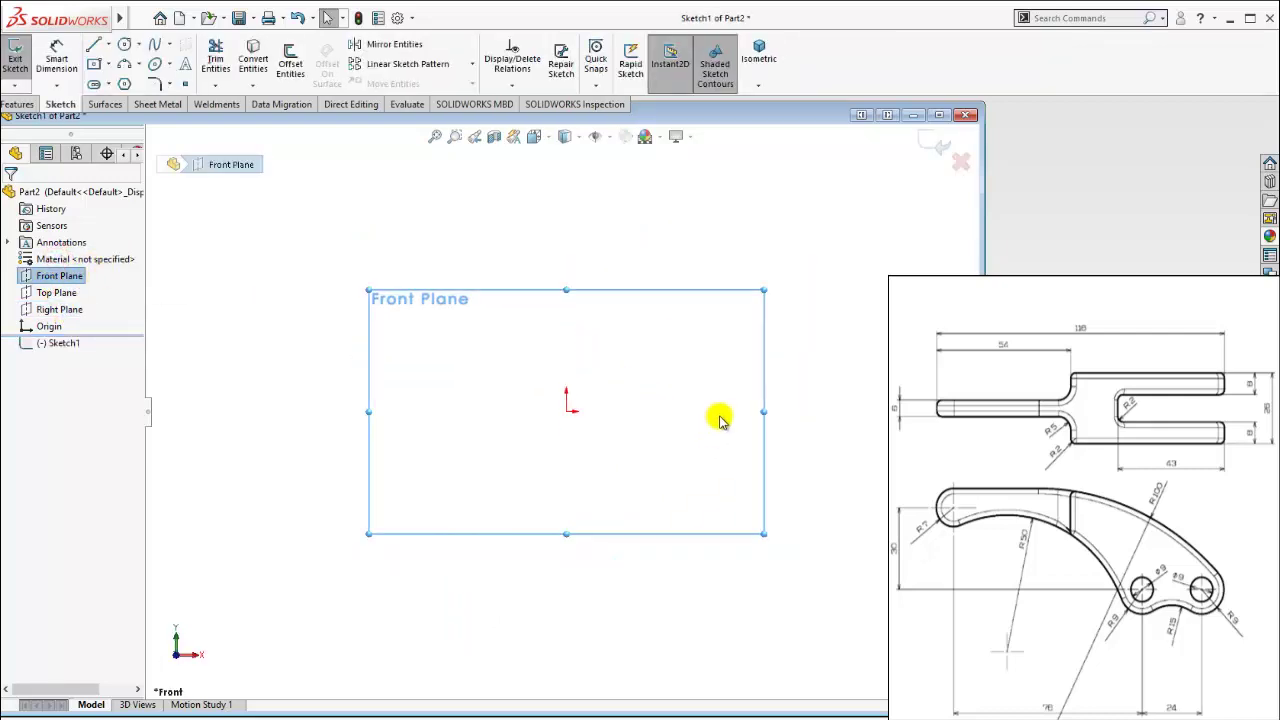
scroll(722, 448, "down", 1)
scroll(728, 447, "down", 1)
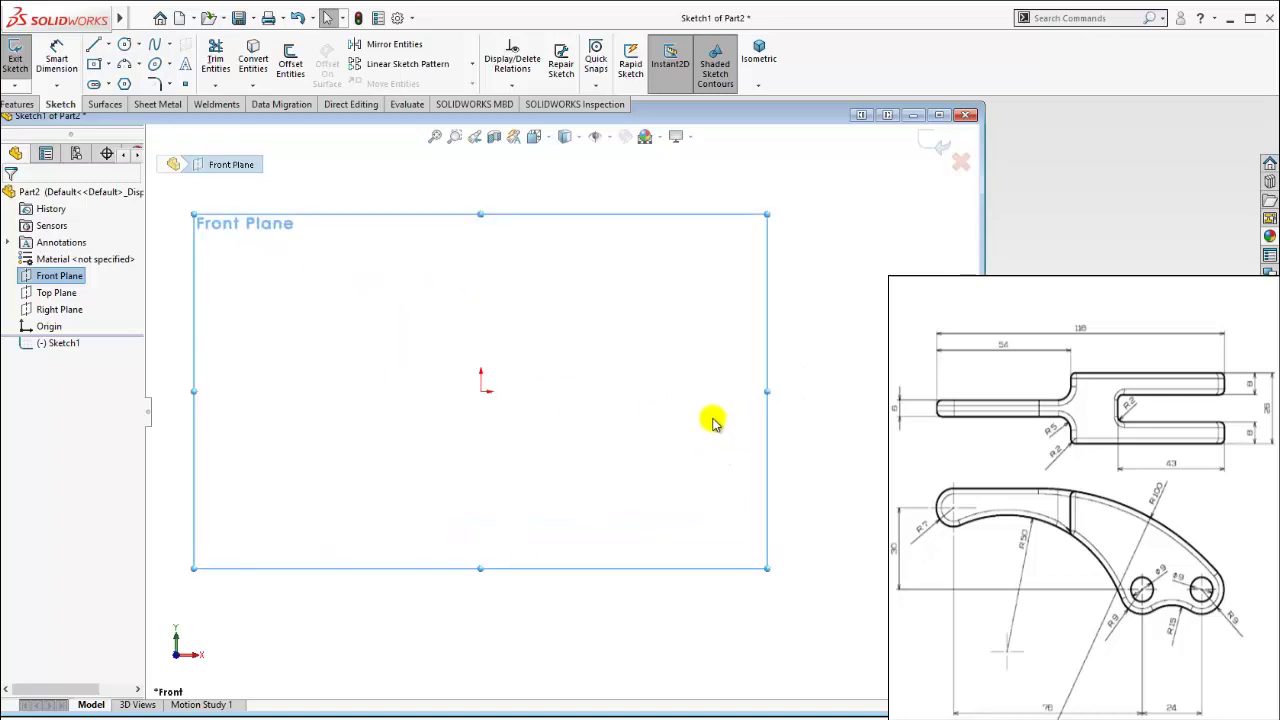
scroll(759, 427, "up", 1)
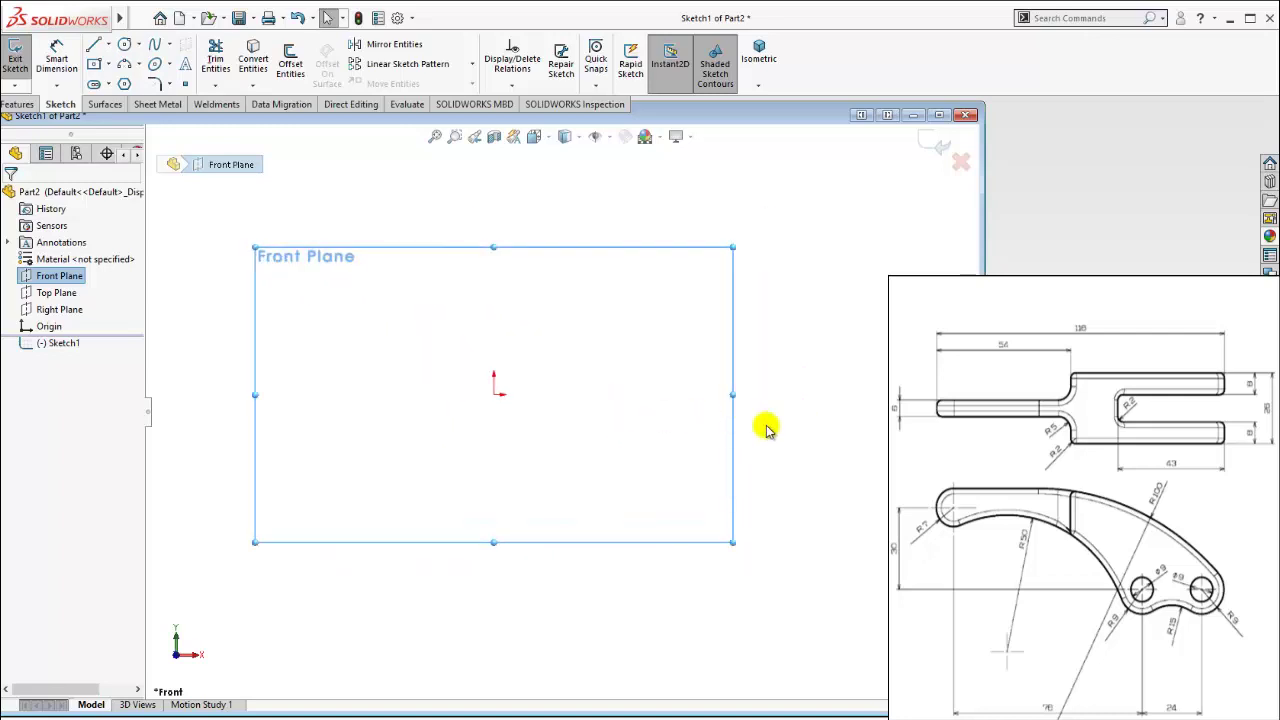
middle_click_drag(500, 423, 520, 426, "ctrl")
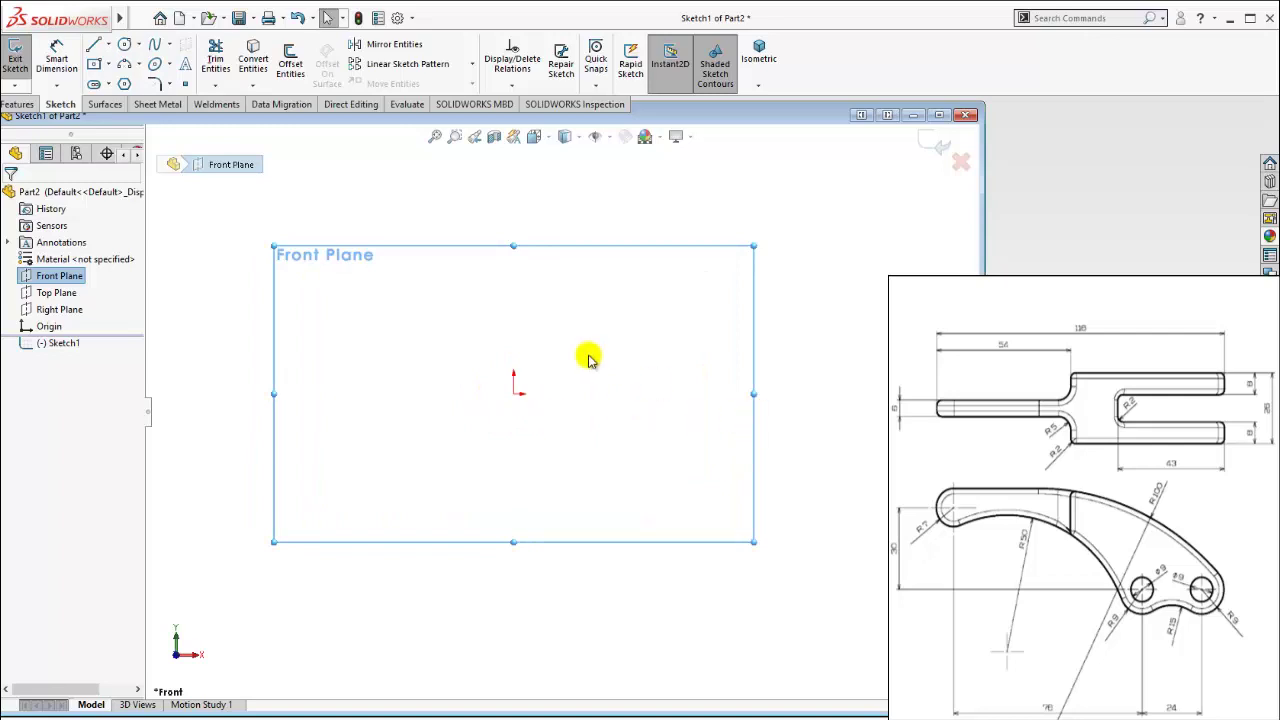
scroll(560, 400, "up", 1)
scroll(757, 434, "down", 2)
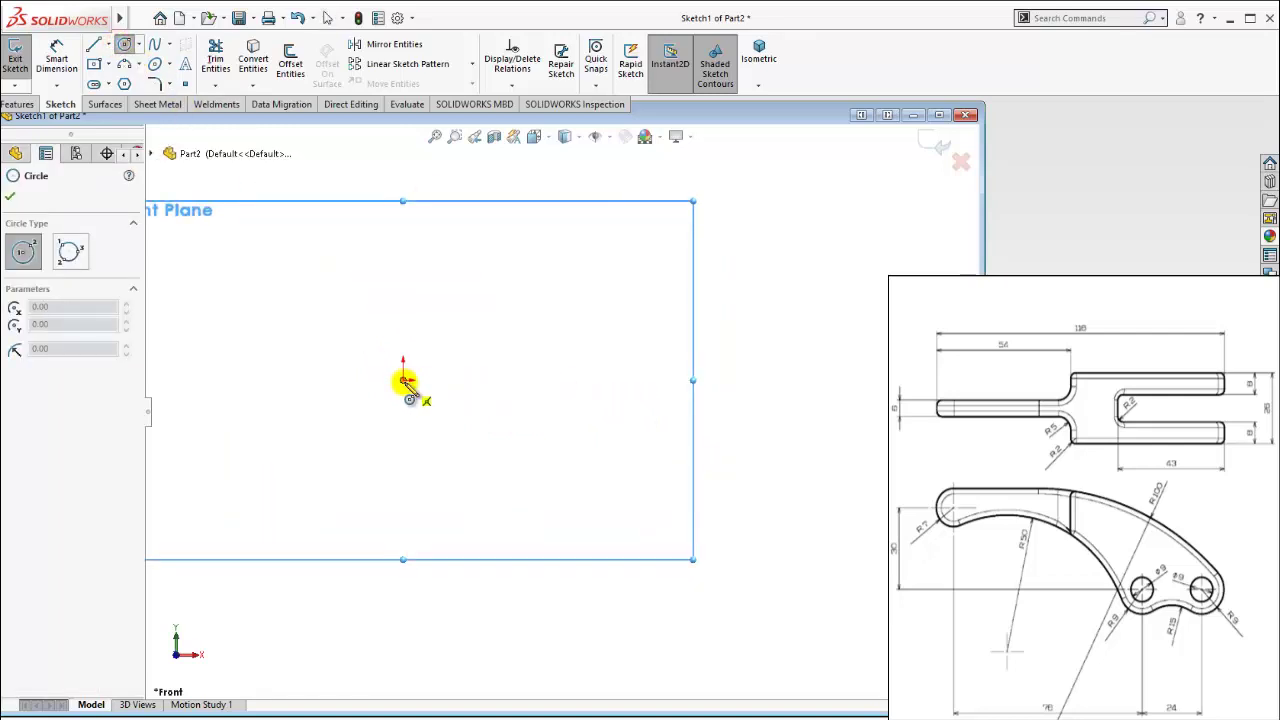
left_click(403, 380)
left_click(403, 323)
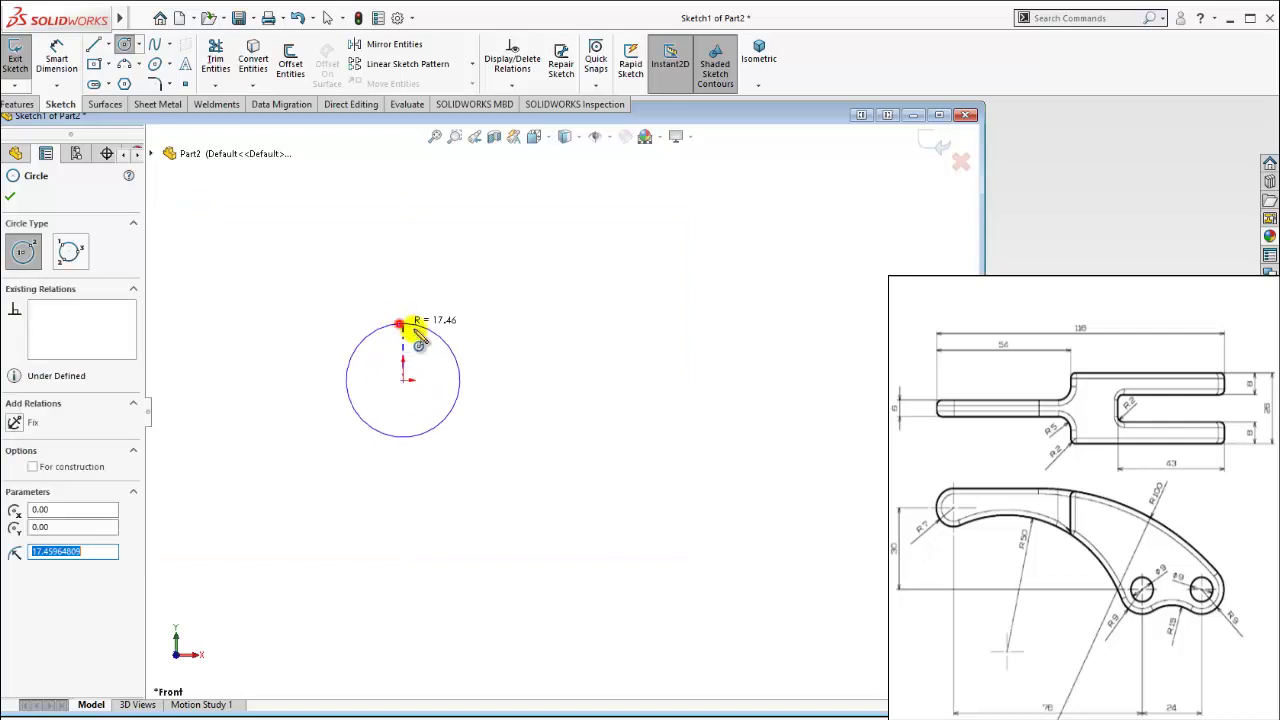
Step: Dimension the origin circle to a 14 mm diameter
left_click(62, 74)
left_click(362, 344)
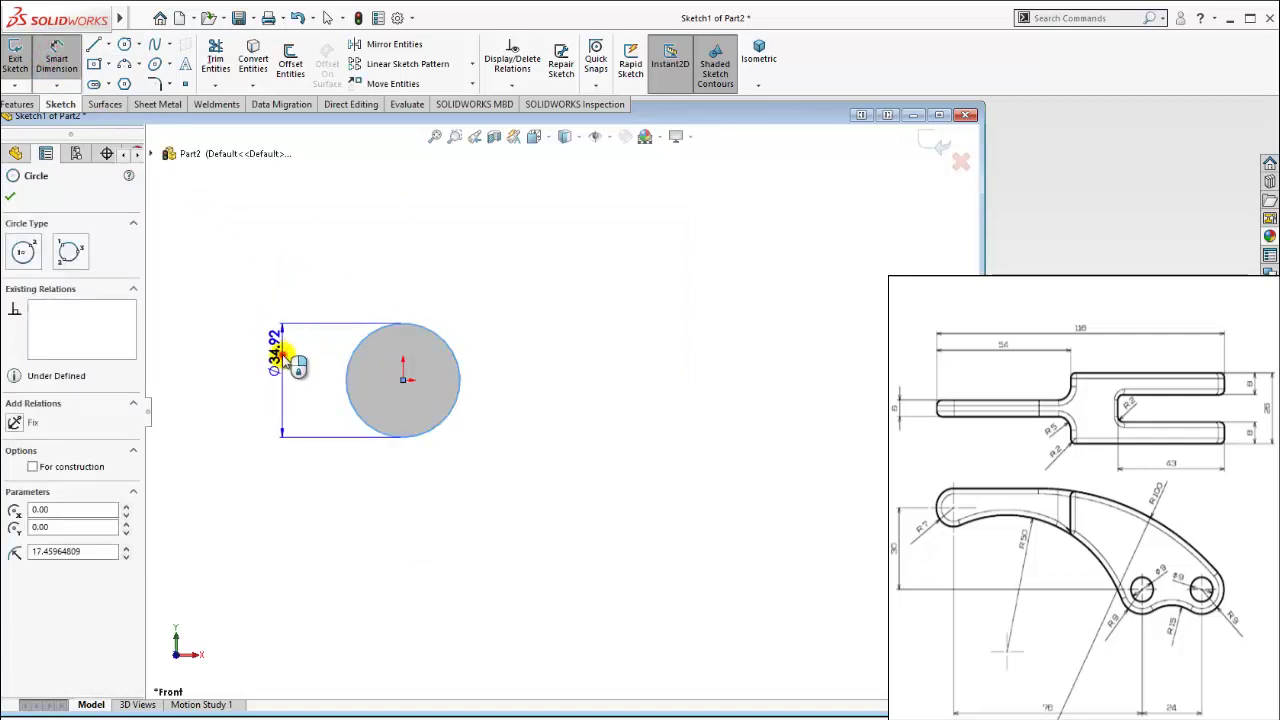
left_click(283, 350)
type("14")
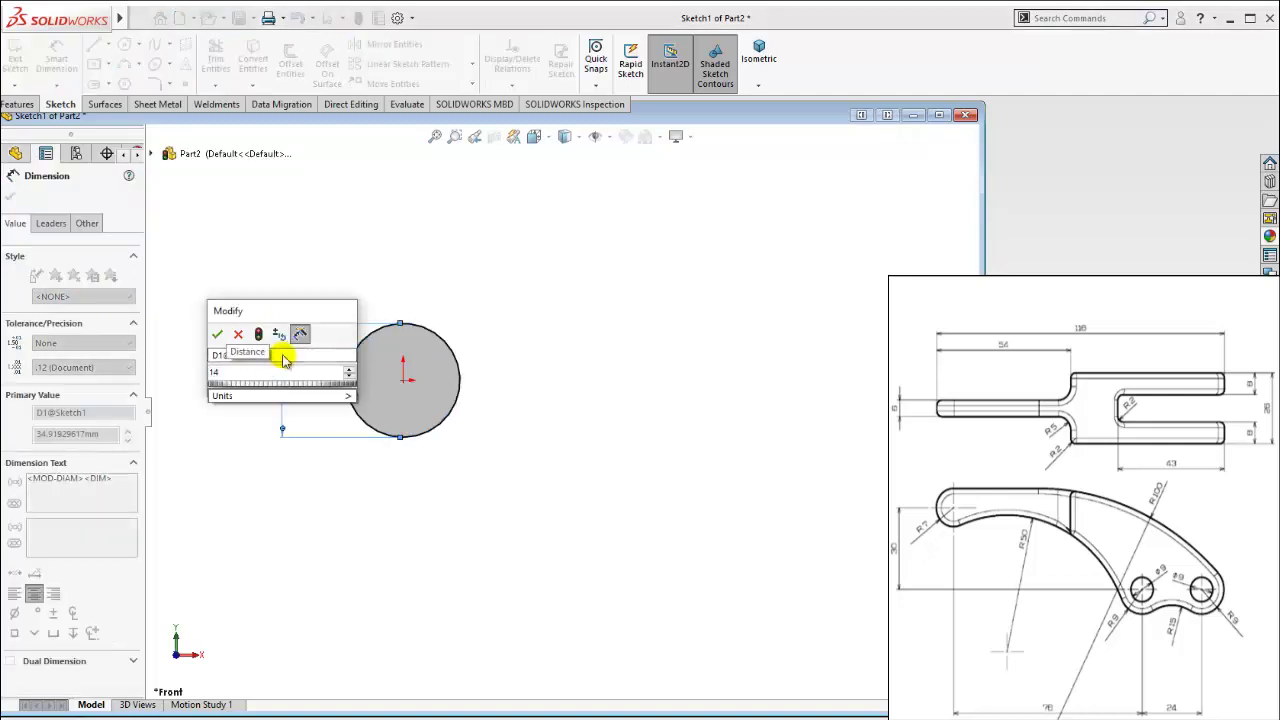
key("Return")
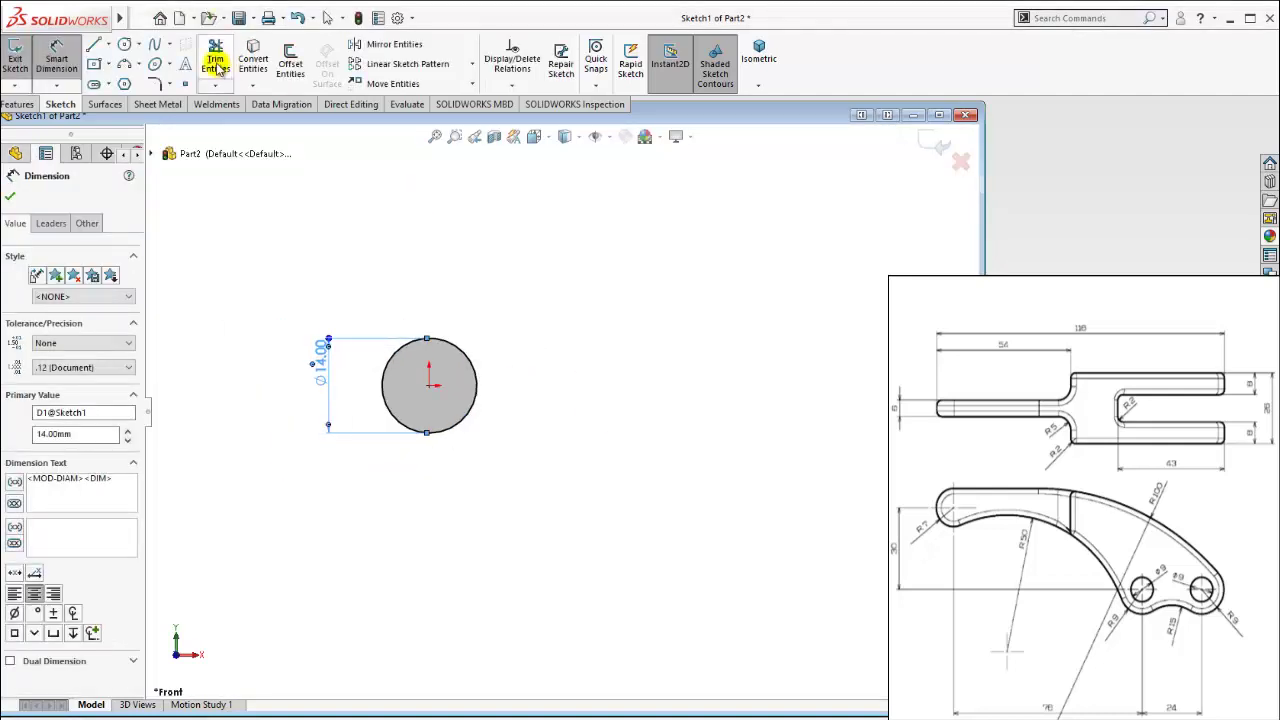
Step: Draw a horizontal line to the right starting from the Ø14 circle's top quadrant
left_click(94, 45)
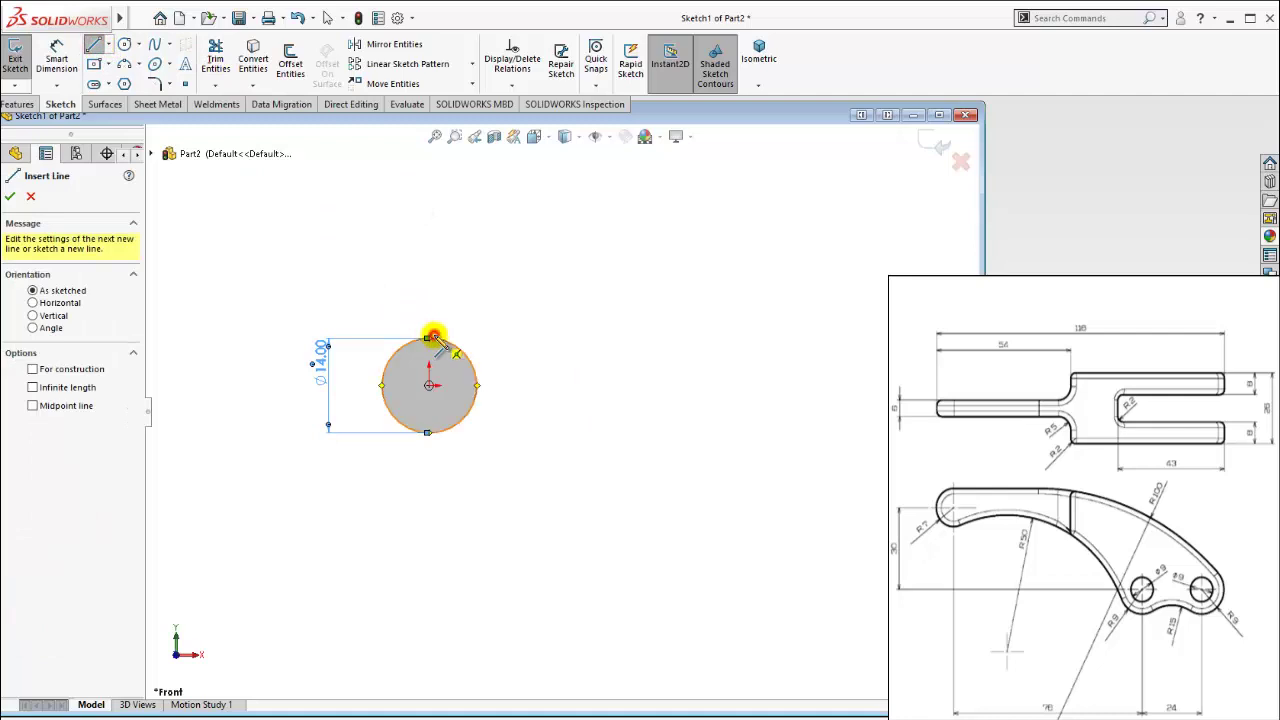
left_click(430, 338)
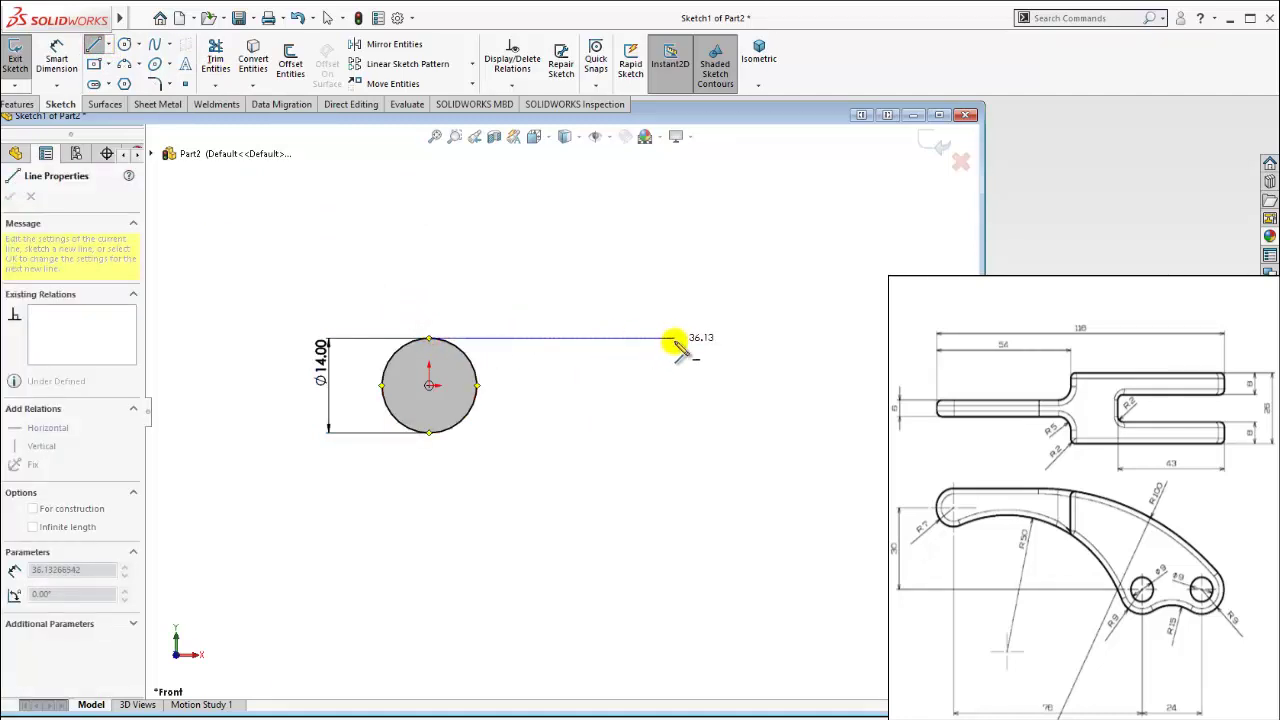
left_click(700, 340)
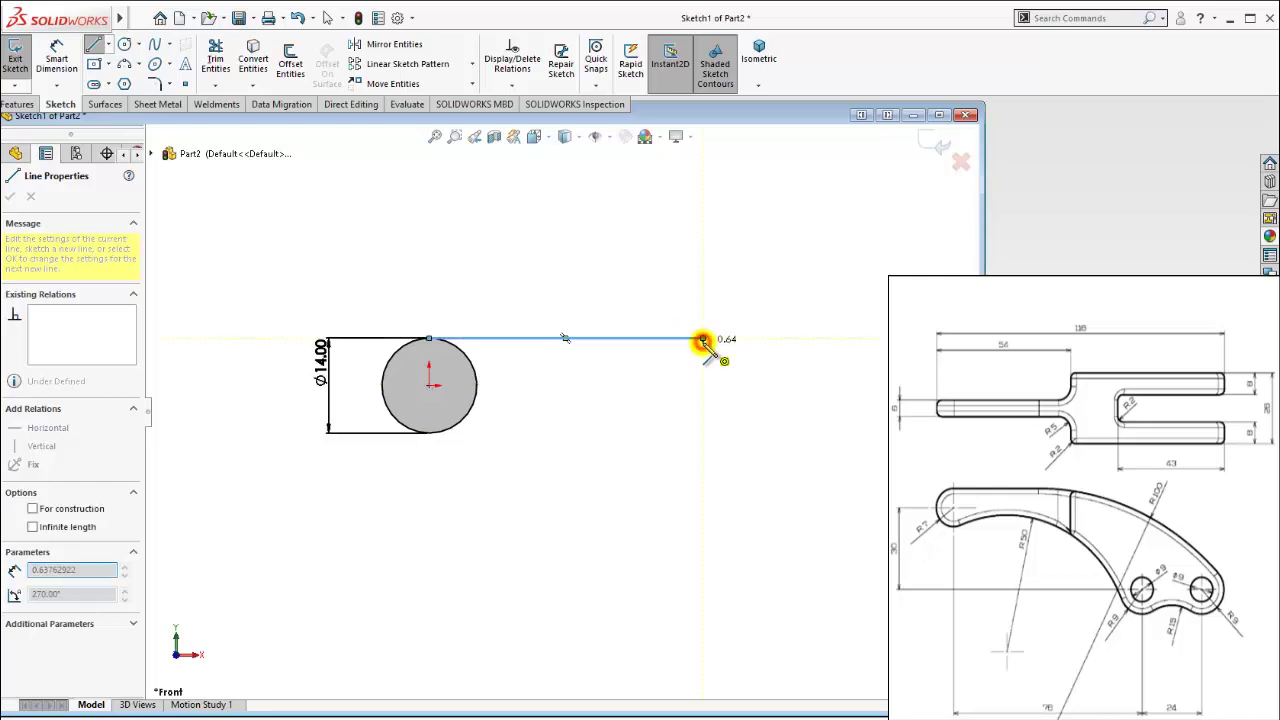
key("Escape")
key("Escape")
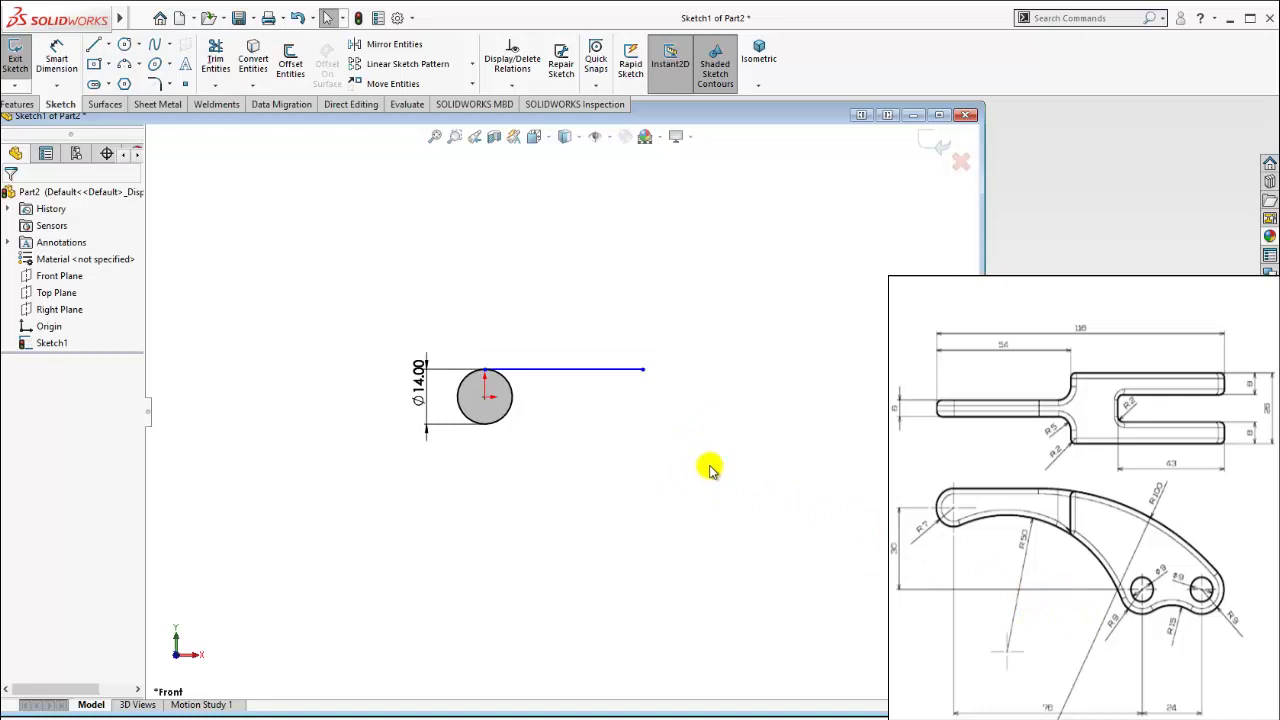
scroll(716, 461, "down", 2)
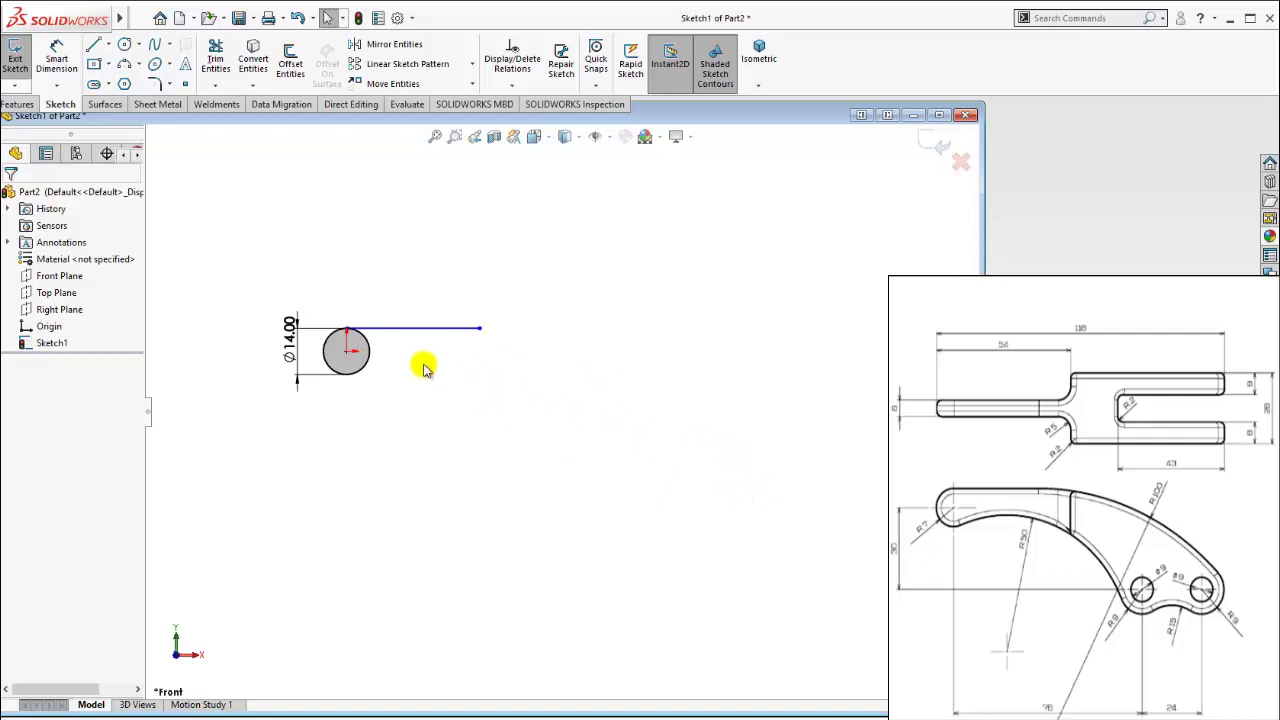
left_click(125, 45)
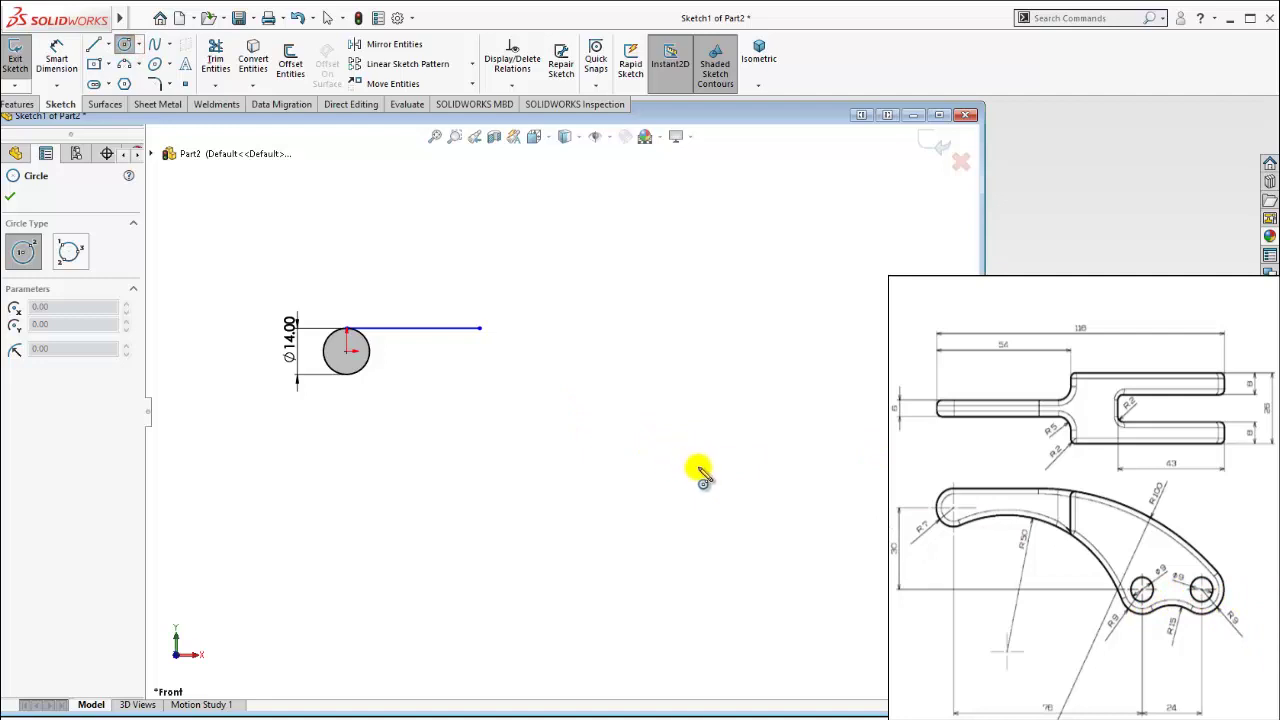
Step: Draw two circles side by side below and right of the top line
left_click(703, 466)
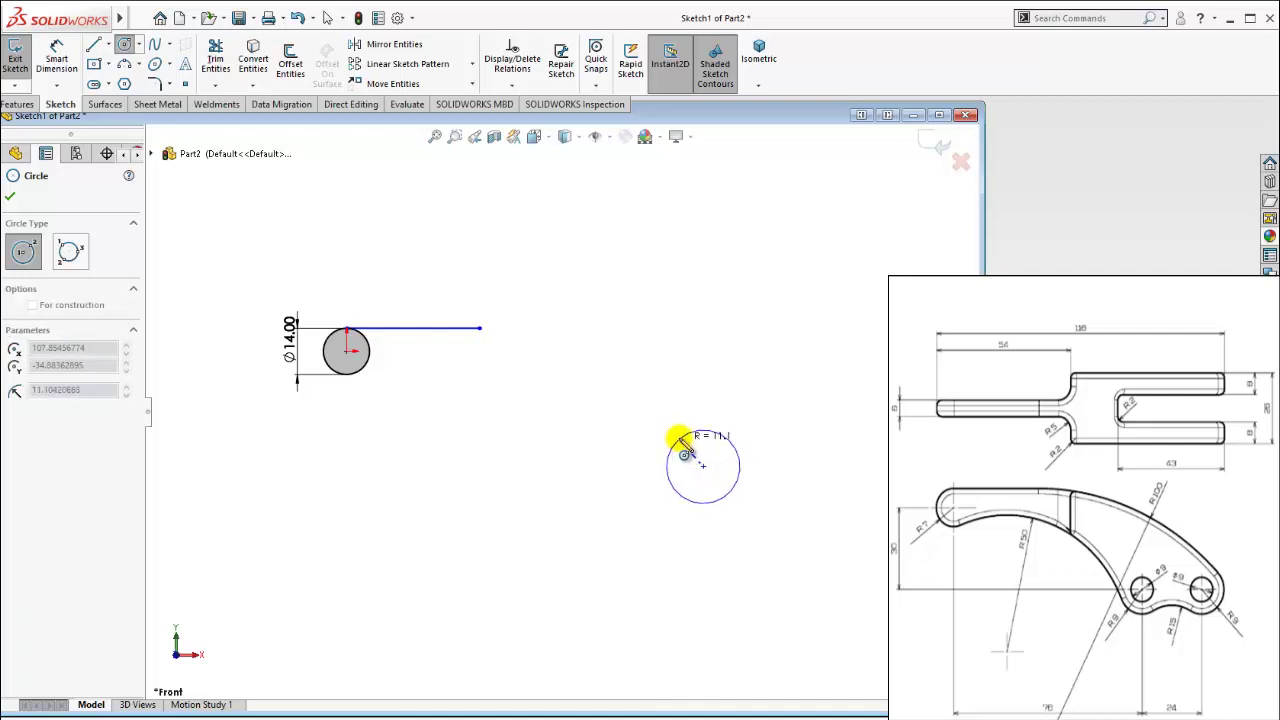
left_click(675, 434)
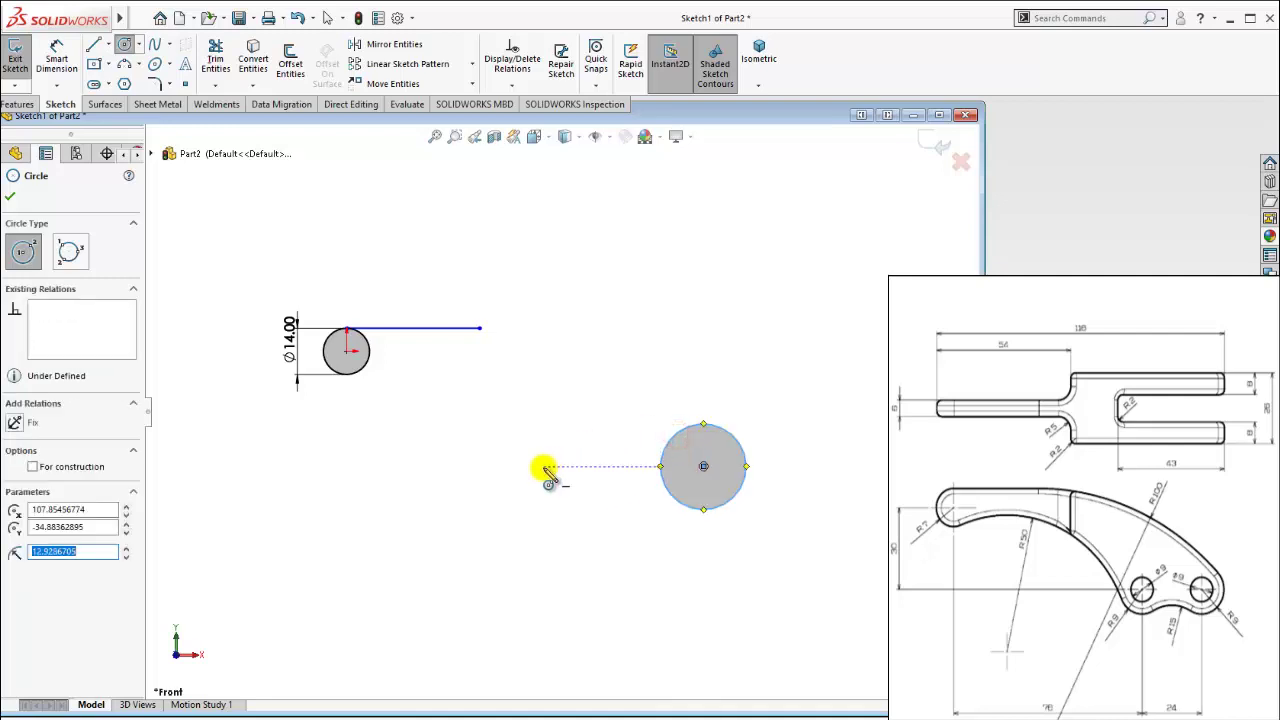
left_click(550, 466)
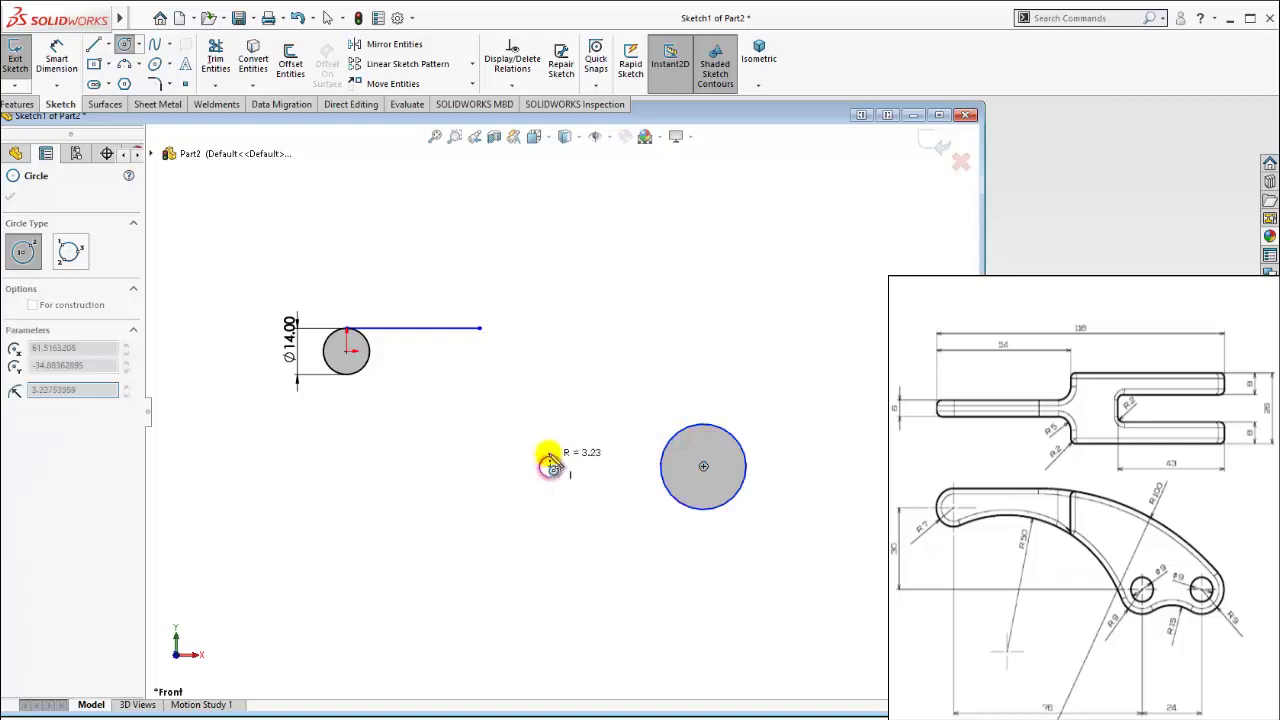
left_click(549, 425)
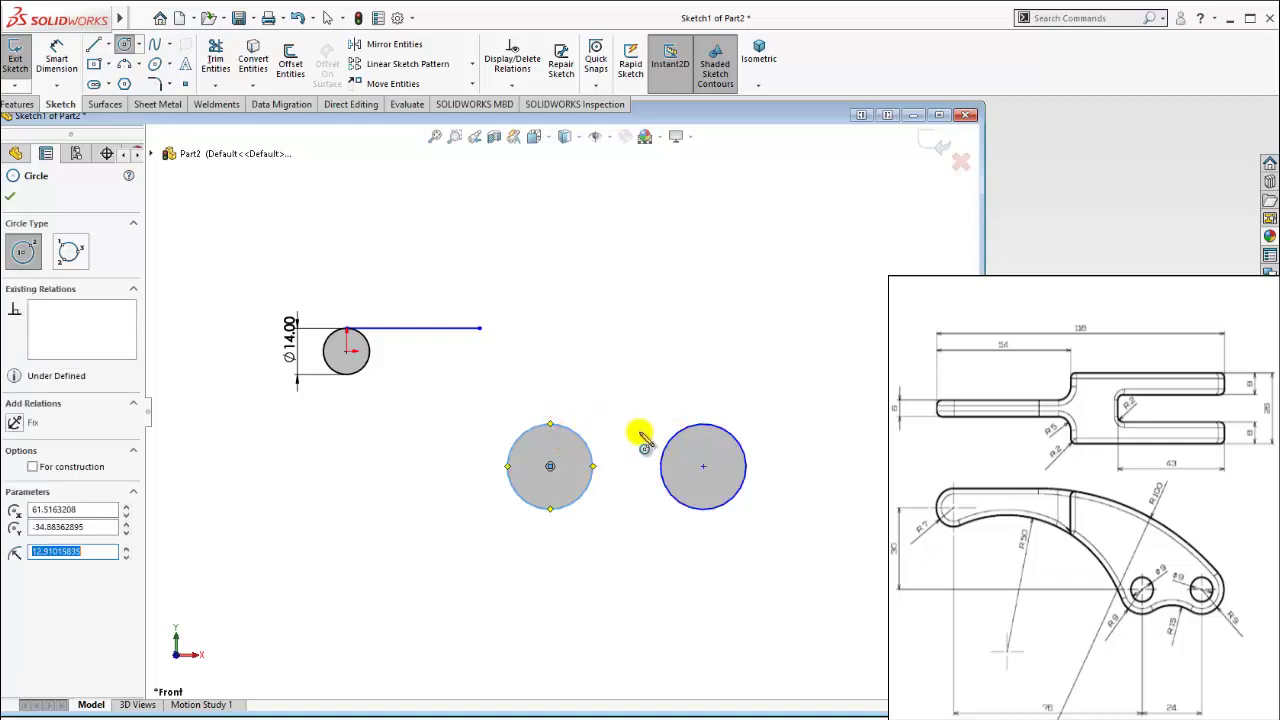
key("Escape")
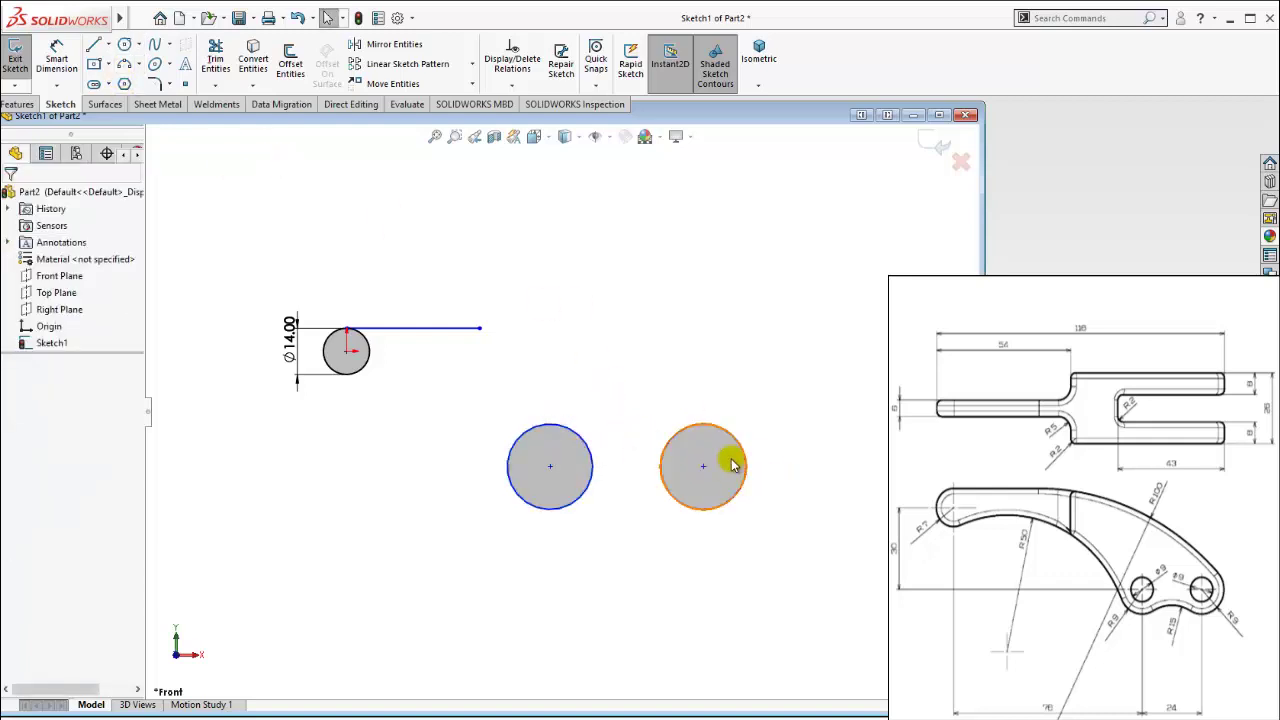
Step: Make the two circles Equal and align their centres Horizontally
left_click(740, 458)
left_click(592, 468, "ctrl")
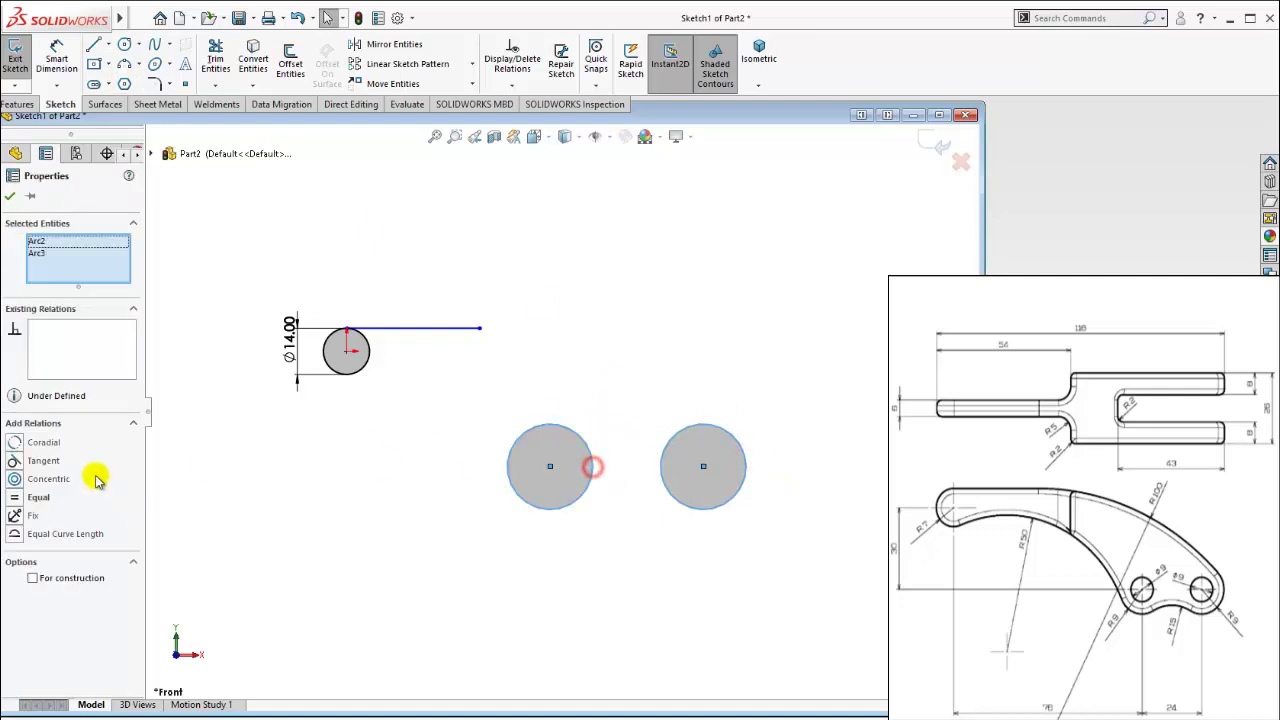
left_click(18, 503)
left_click(357, 513)
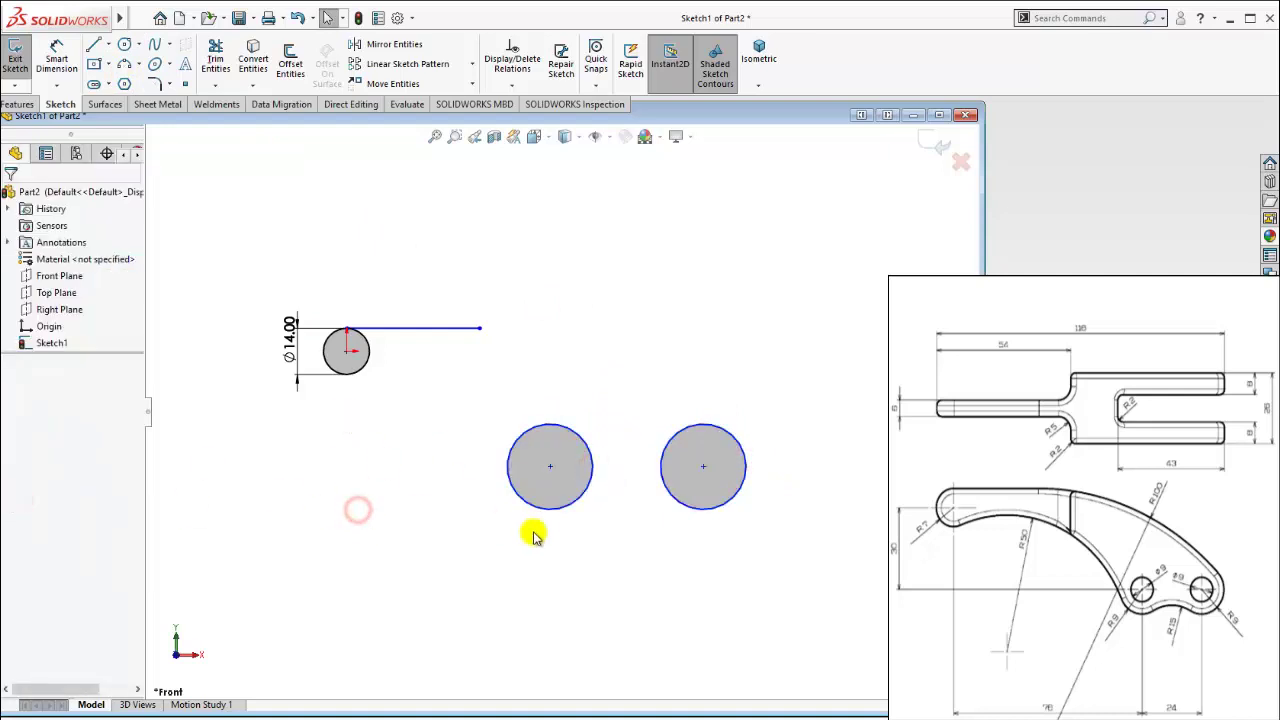
left_click(551, 468)
left_click(703, 466, "ctrl")
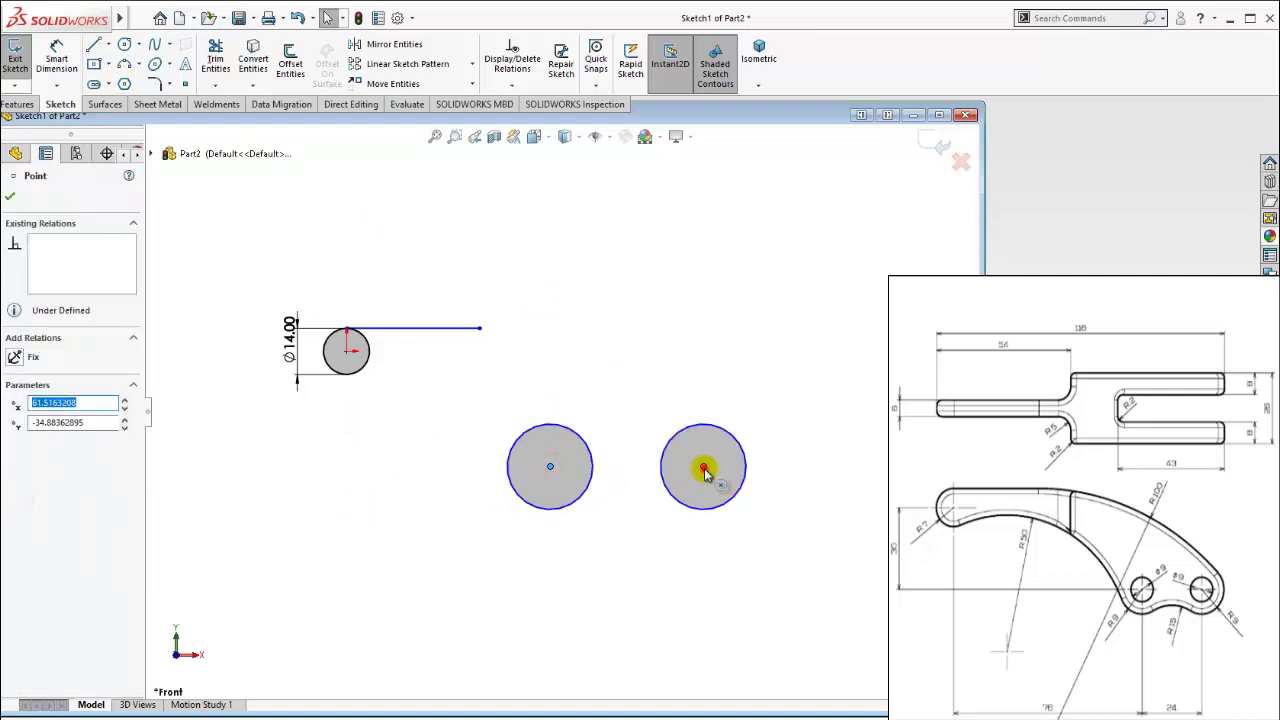
left_click(748, 405)
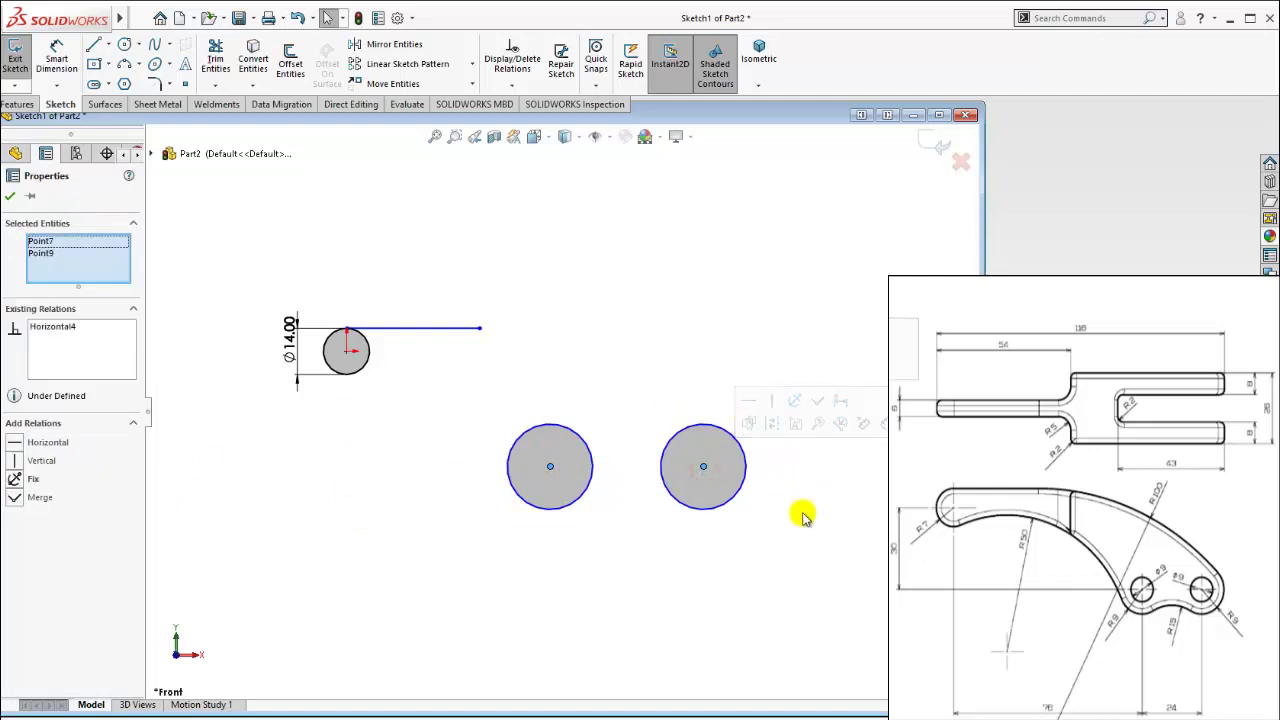
left_click(803, 530)
Step: Dimension the right circle to Ø18 and extend the top line further right
left_click(57, 55)
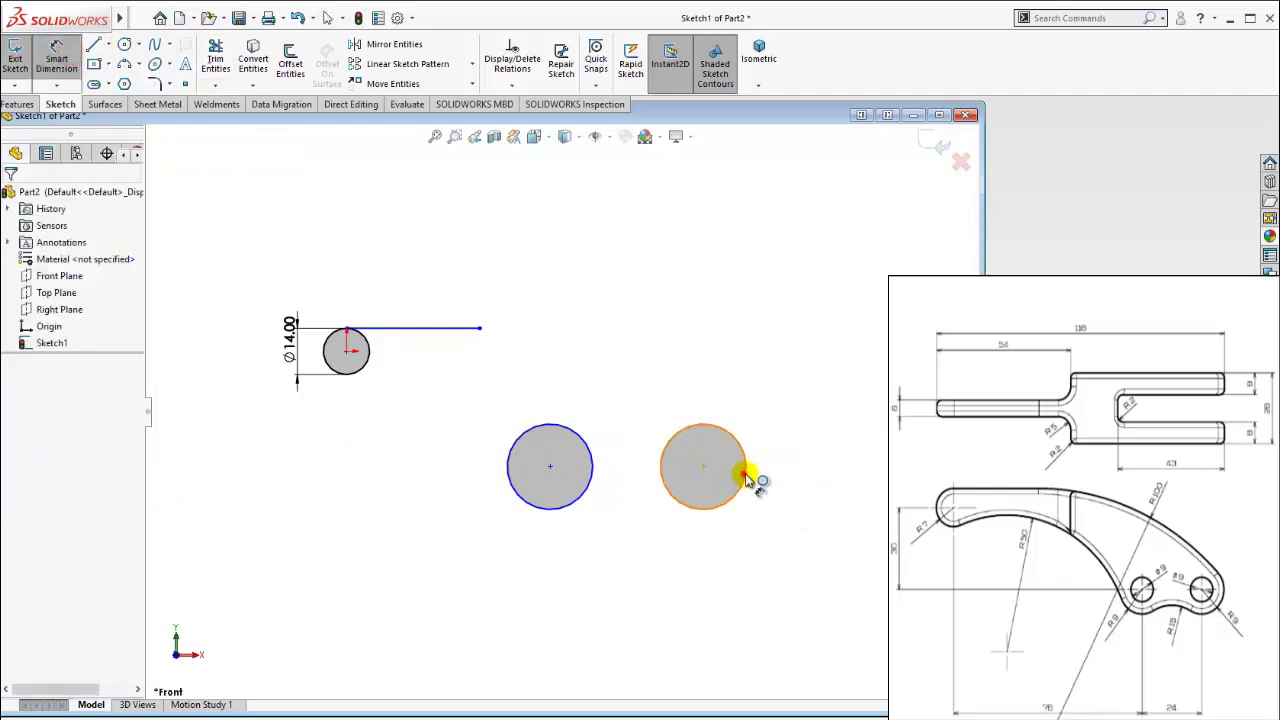
left_click(745, 478)
left_click(806, 467)
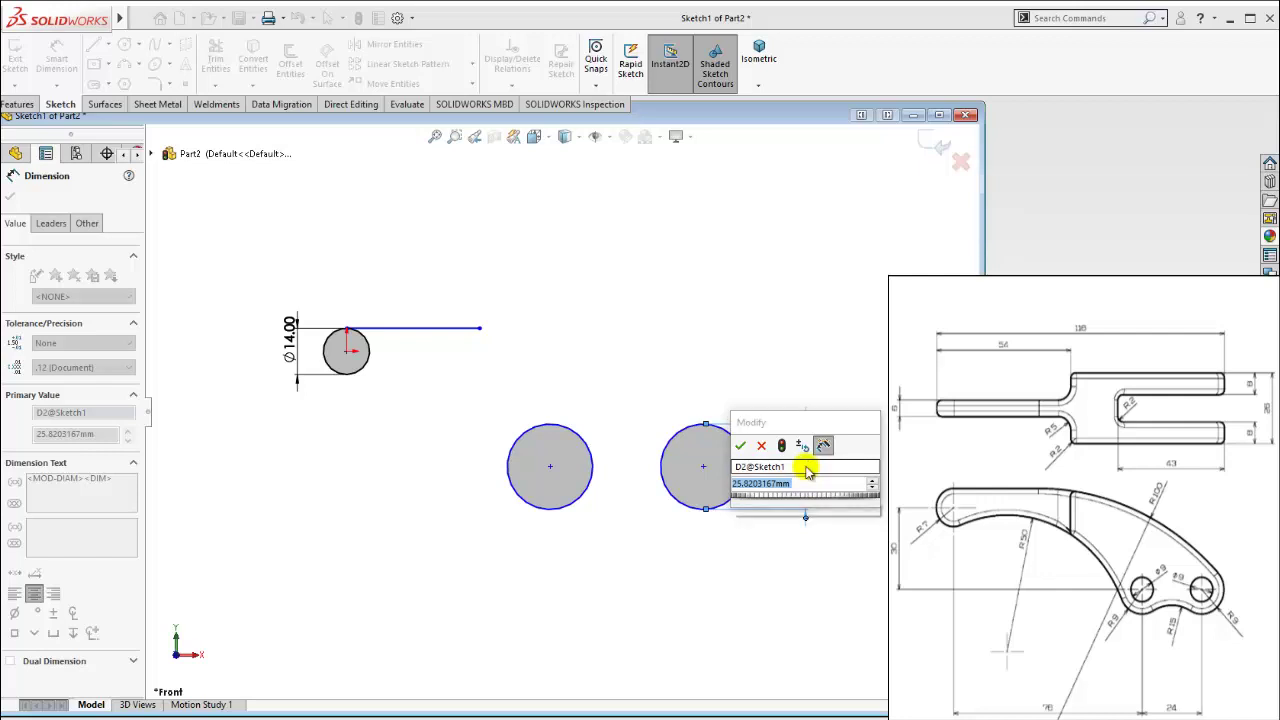
type("18")
key("Return")
scroll(637, 427, "up", 2)
key("Escape")
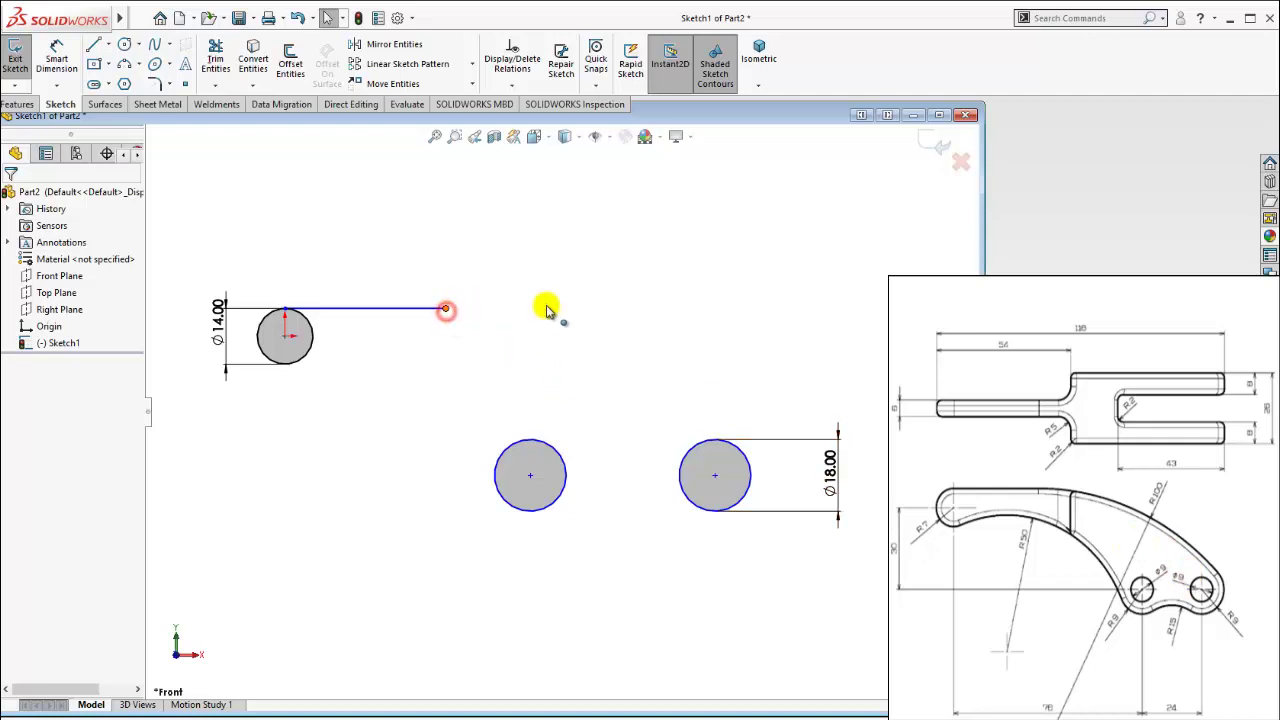
left_click_drag(446, 308, 547, 308)
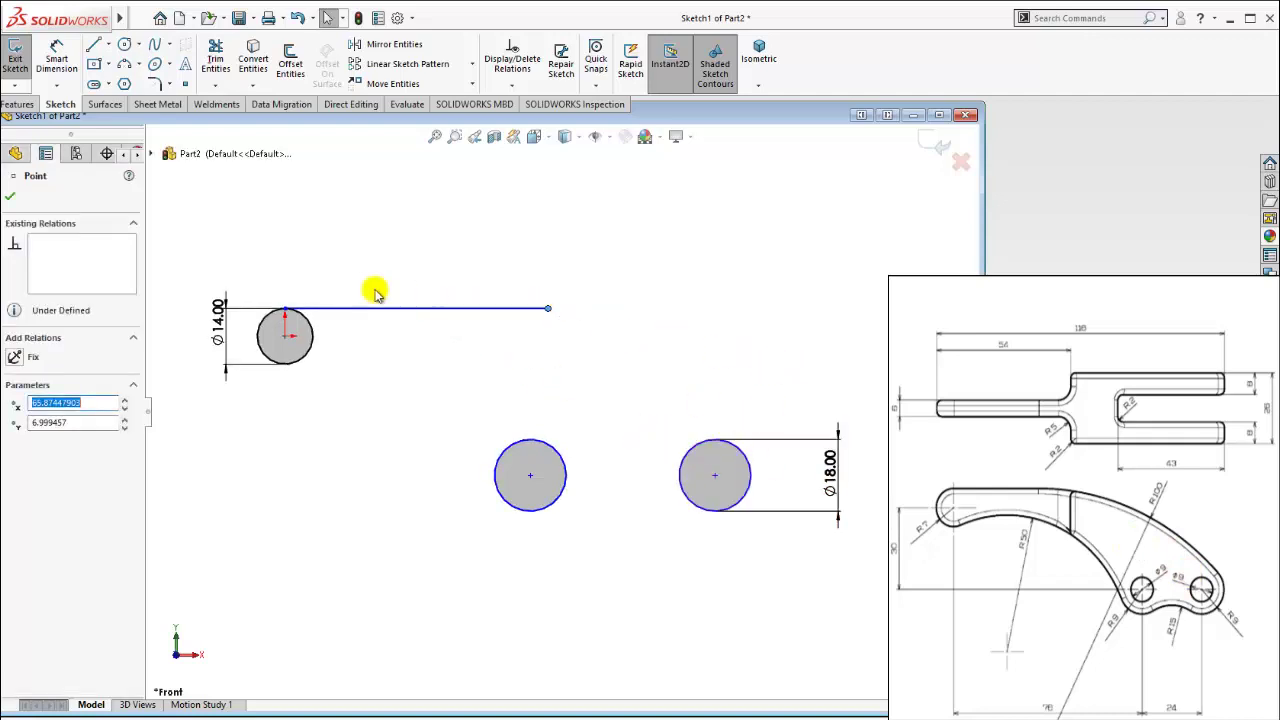
Step: Draw a 3 Point Arc from the top line down to the right Ø18 circle
left_click(122, 65)
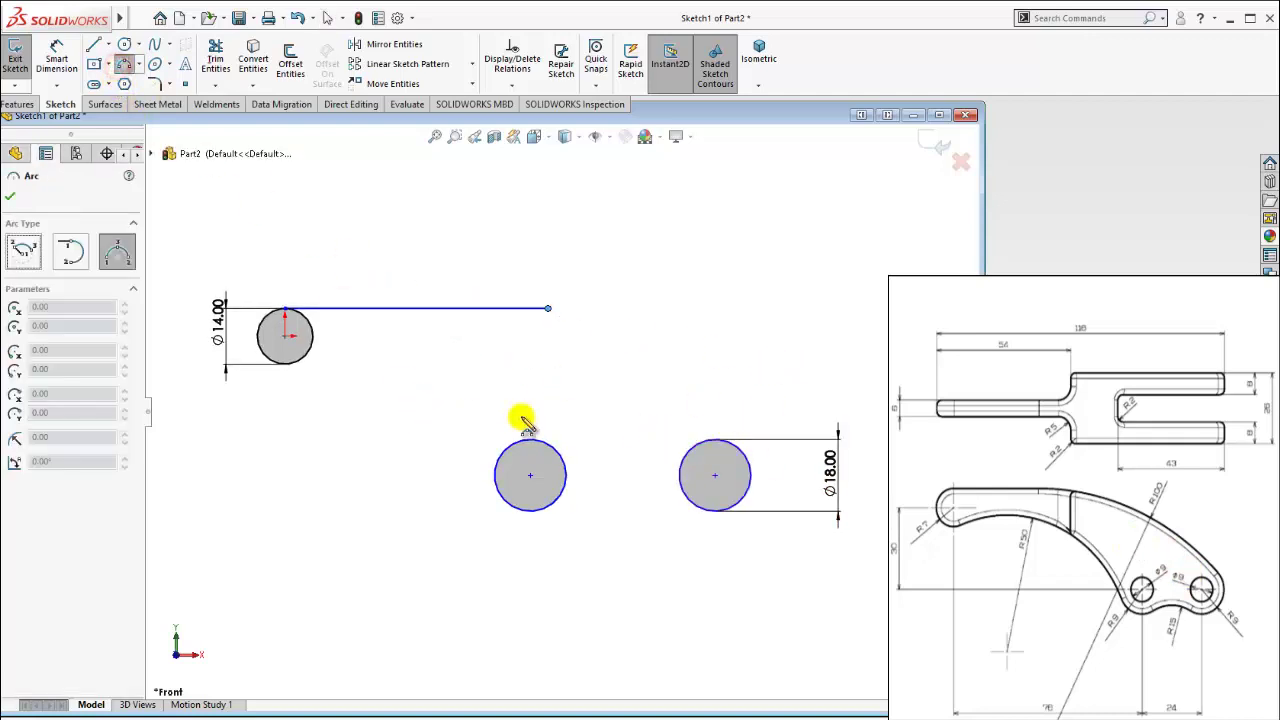
left_click(487, 309)
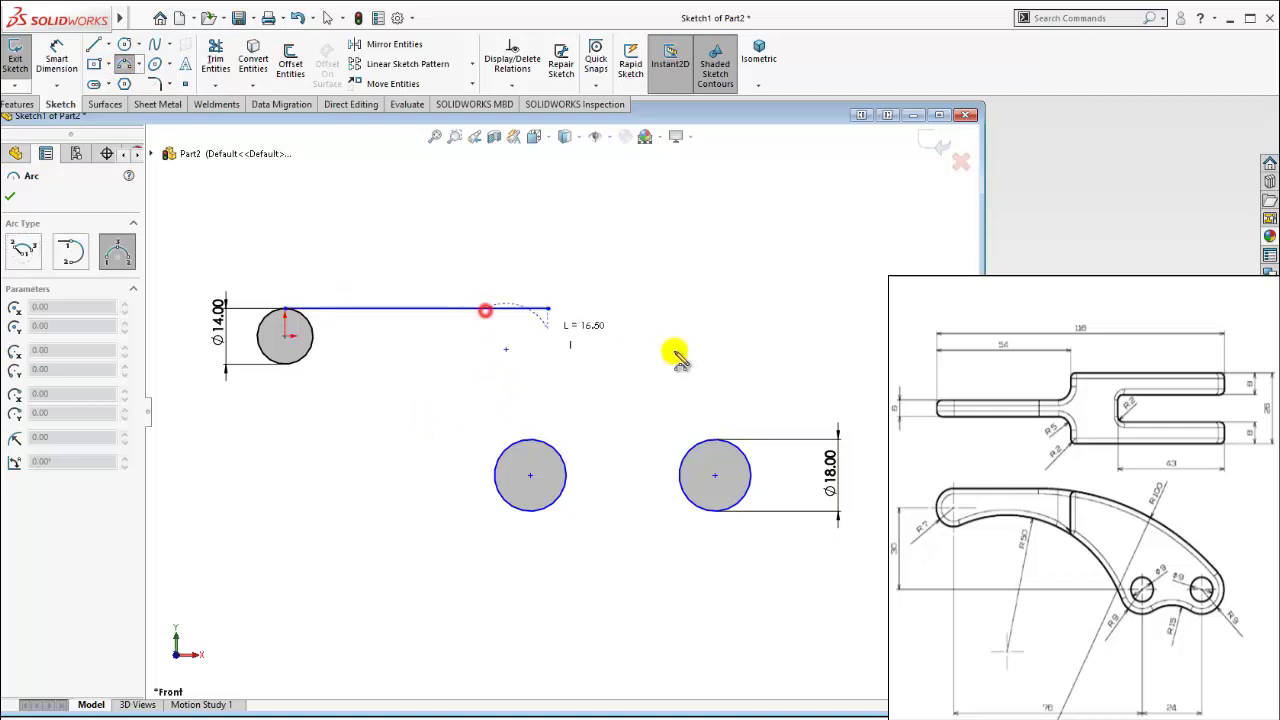
left_click(750, 462)
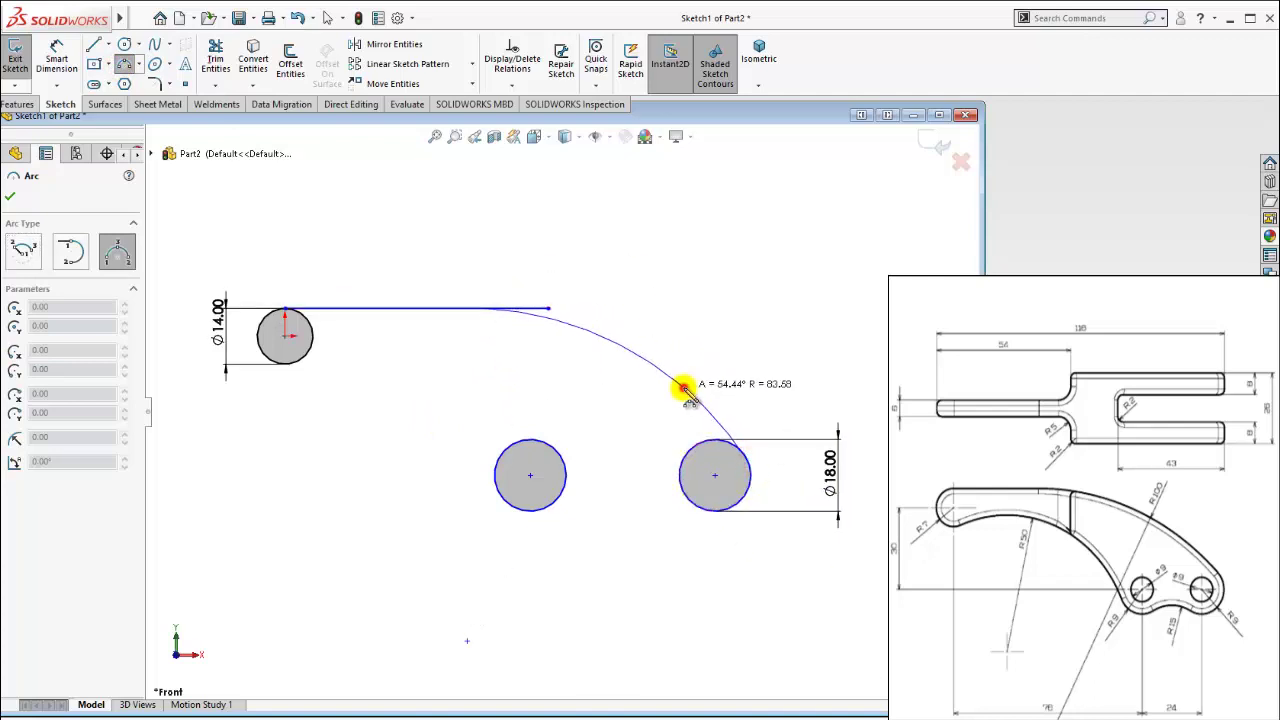
left_click(685, 390)
key("Escape")
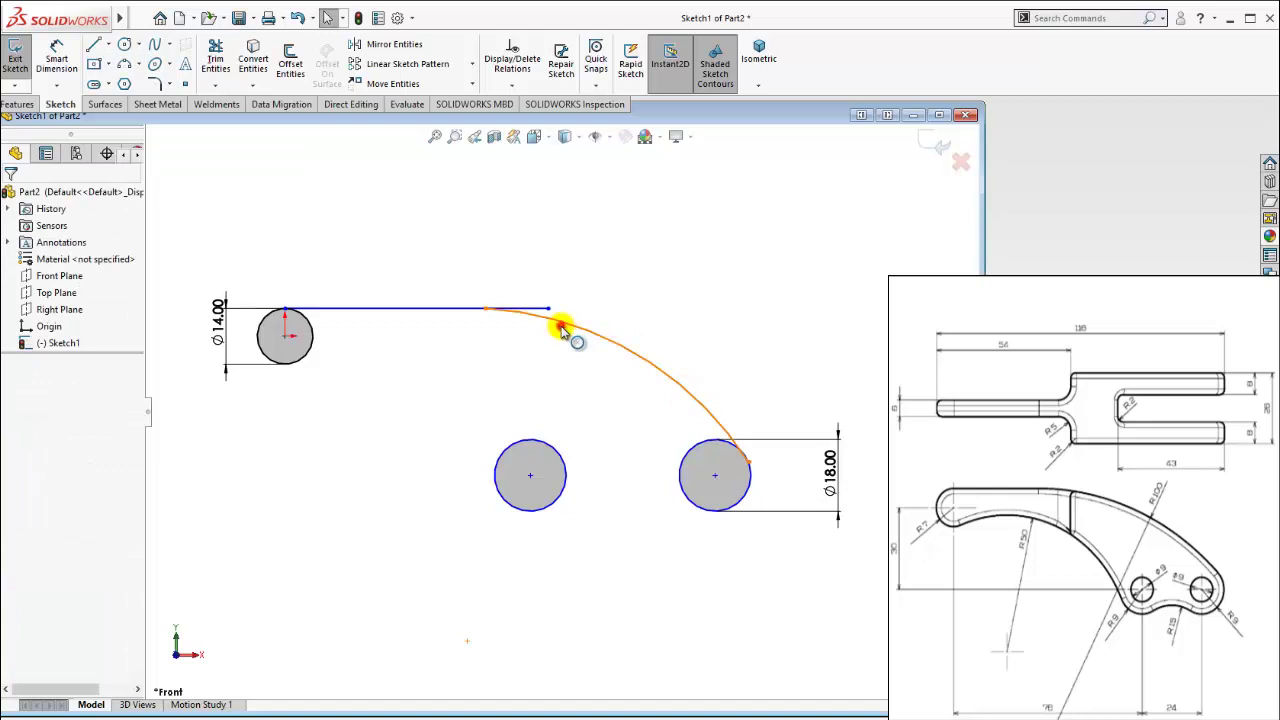
Step: Make the arc tangent to both the top line and the right Ø18 circle
left_click(561, 329)
left_click(462, 311, "ctrl")
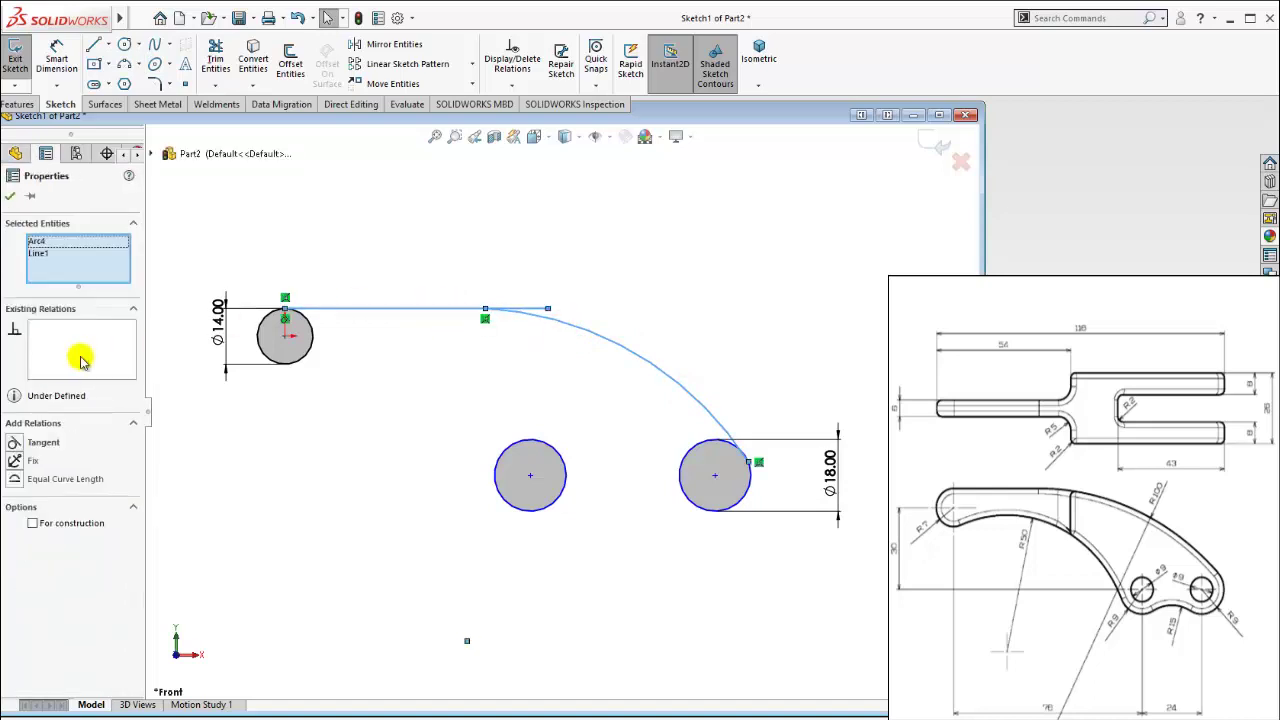
left_click(13, 443)
left_click(420, 446)
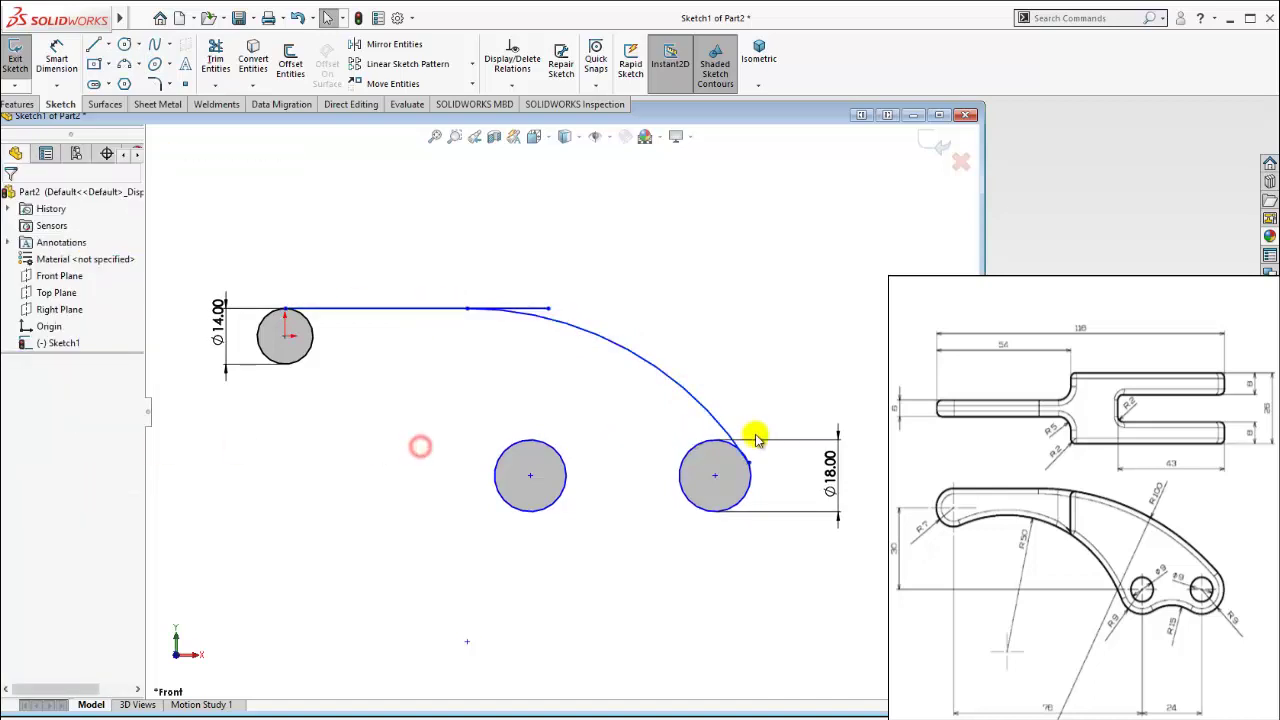
left_click(737, 429)
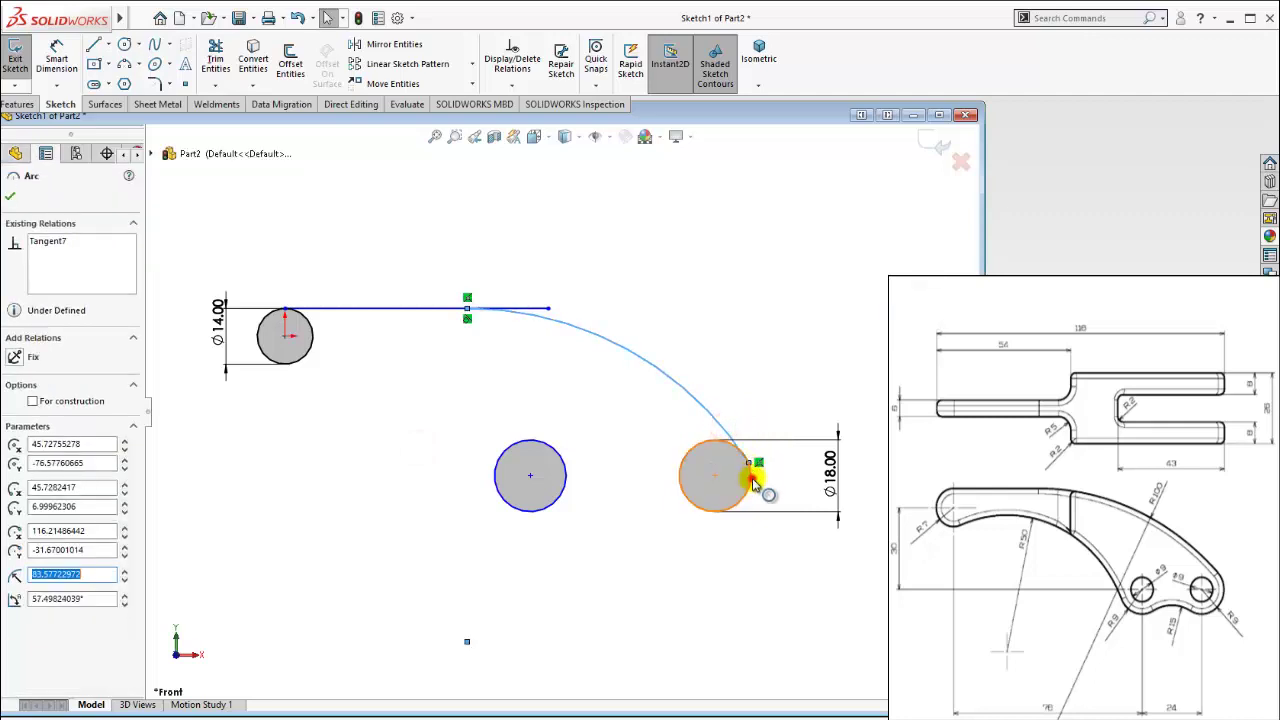
left_click(757, 472)
left_click(740, 440, "ctrl")
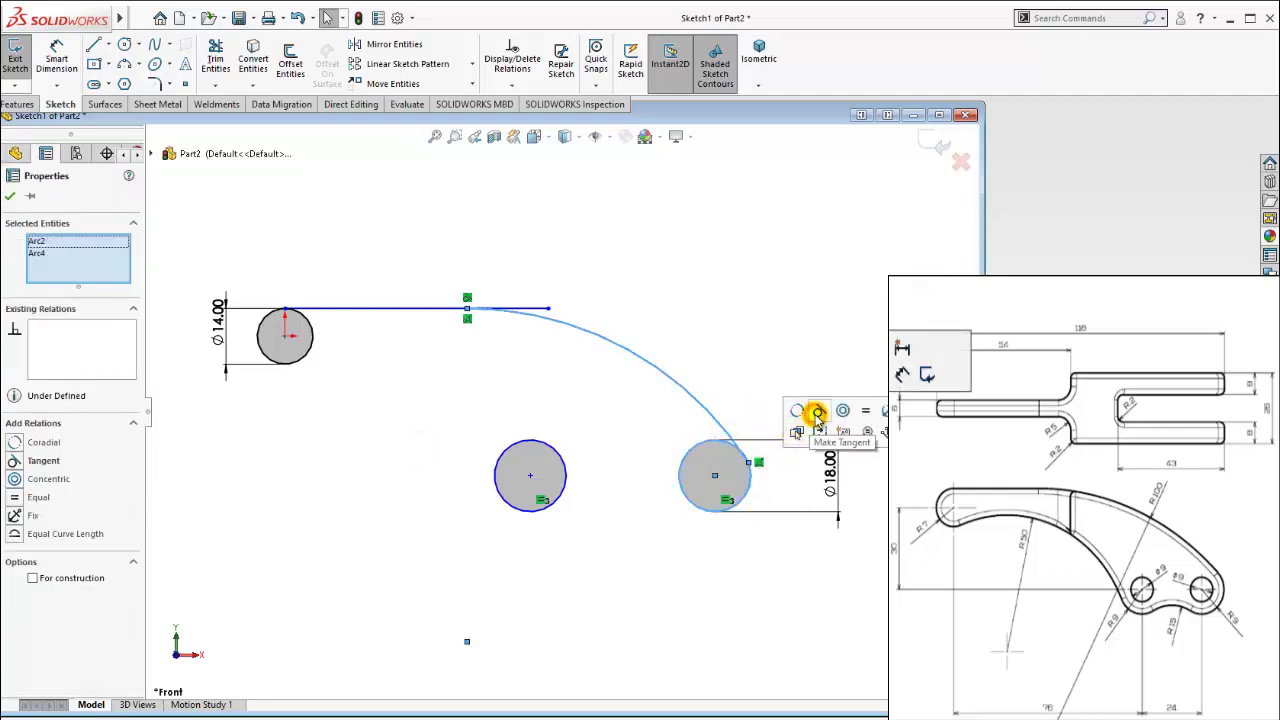
left_click(817, 413)
left_click(790, 578)
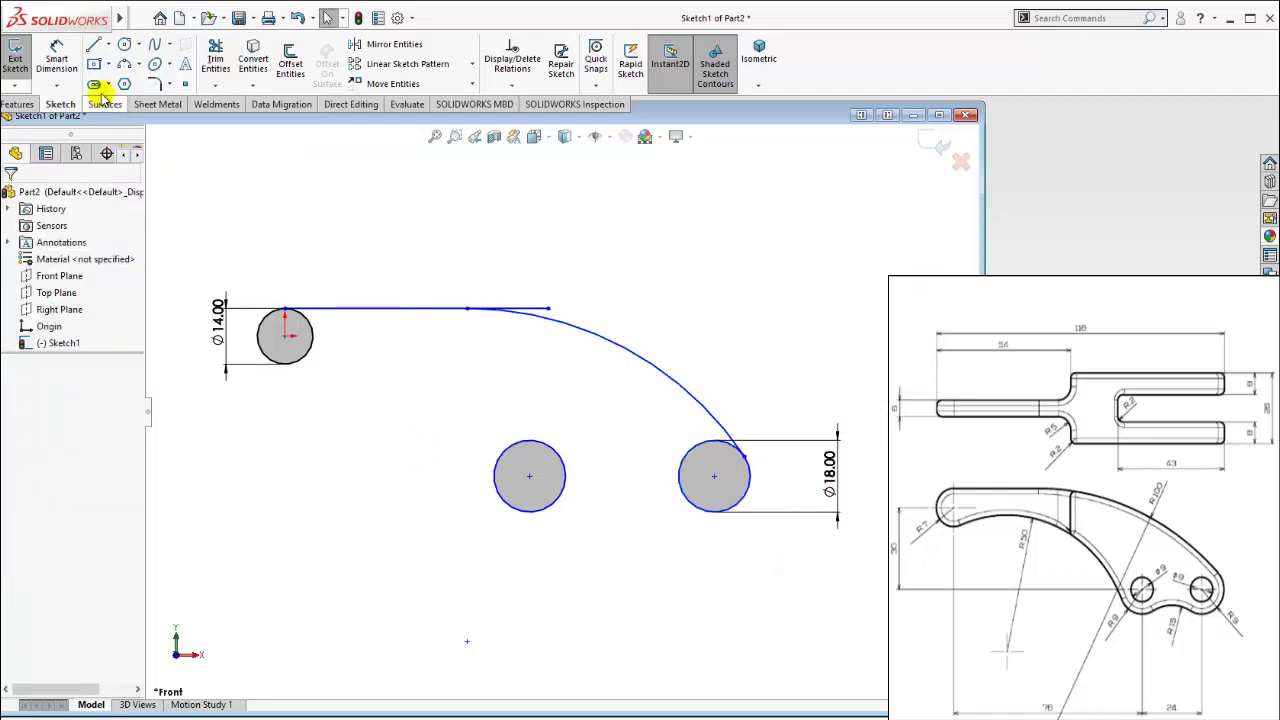
left_click(57, 60)
scroll(586, 434, "up", 1)
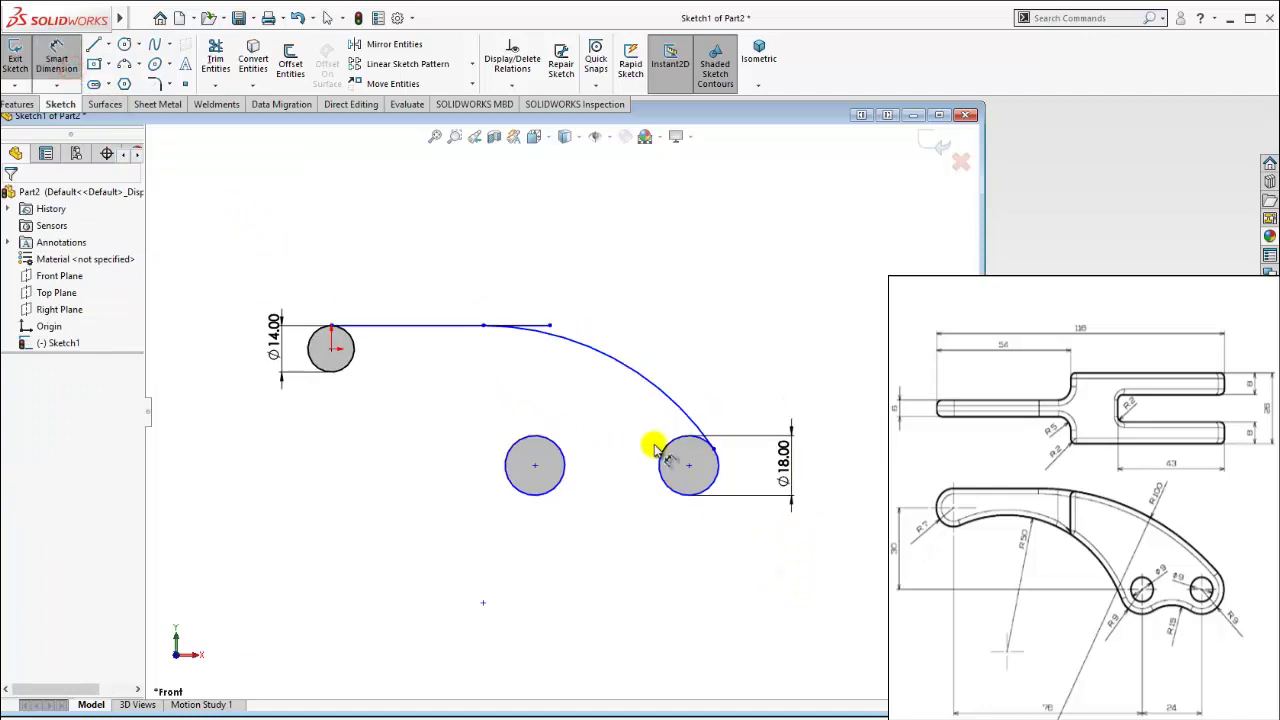
Step: Dimension the arc radius to 100 mm
left_click(634, 373)
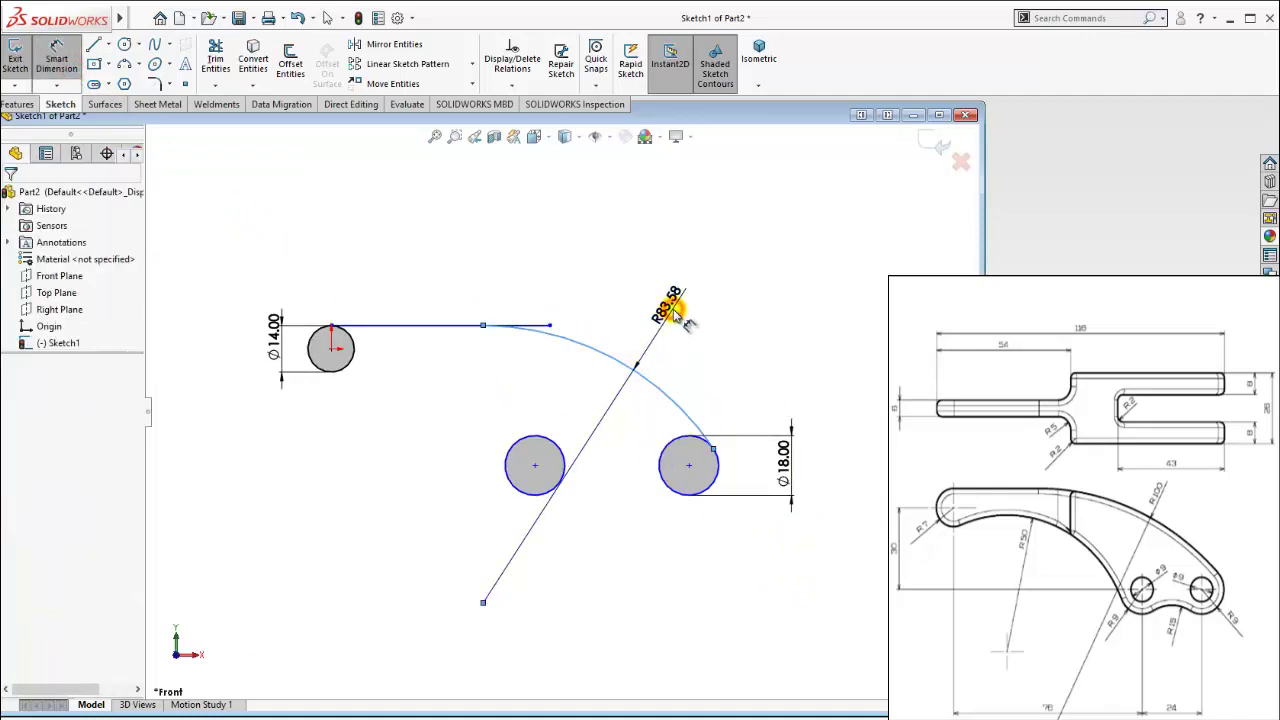
left_click(688, 322)
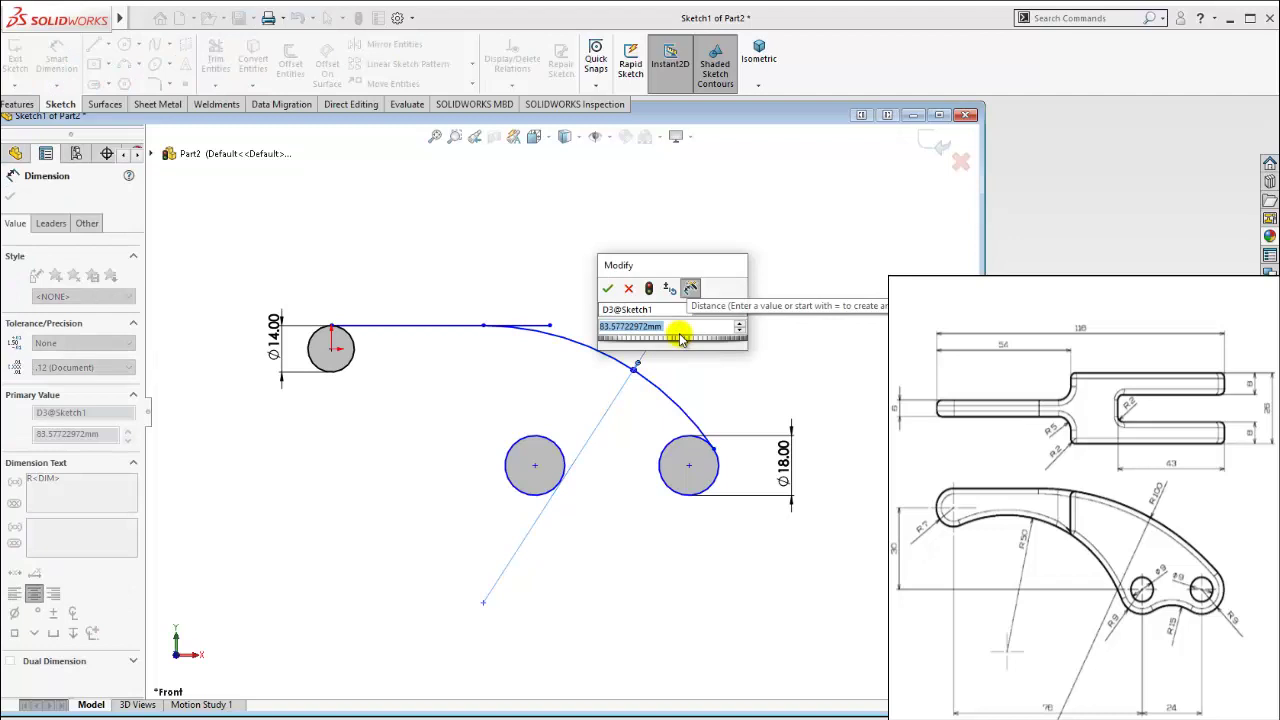
type("100")
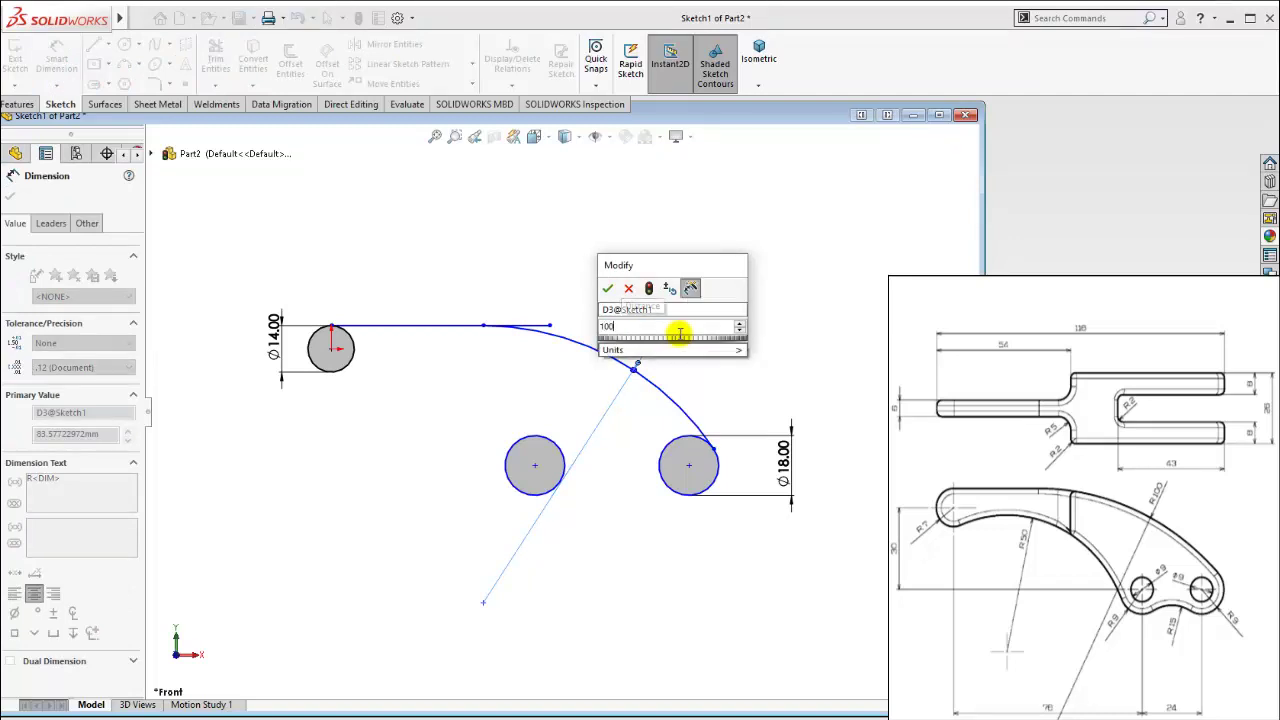
key("Return")
middle_click_drag(807, 581, 808, 590, "ctrl")
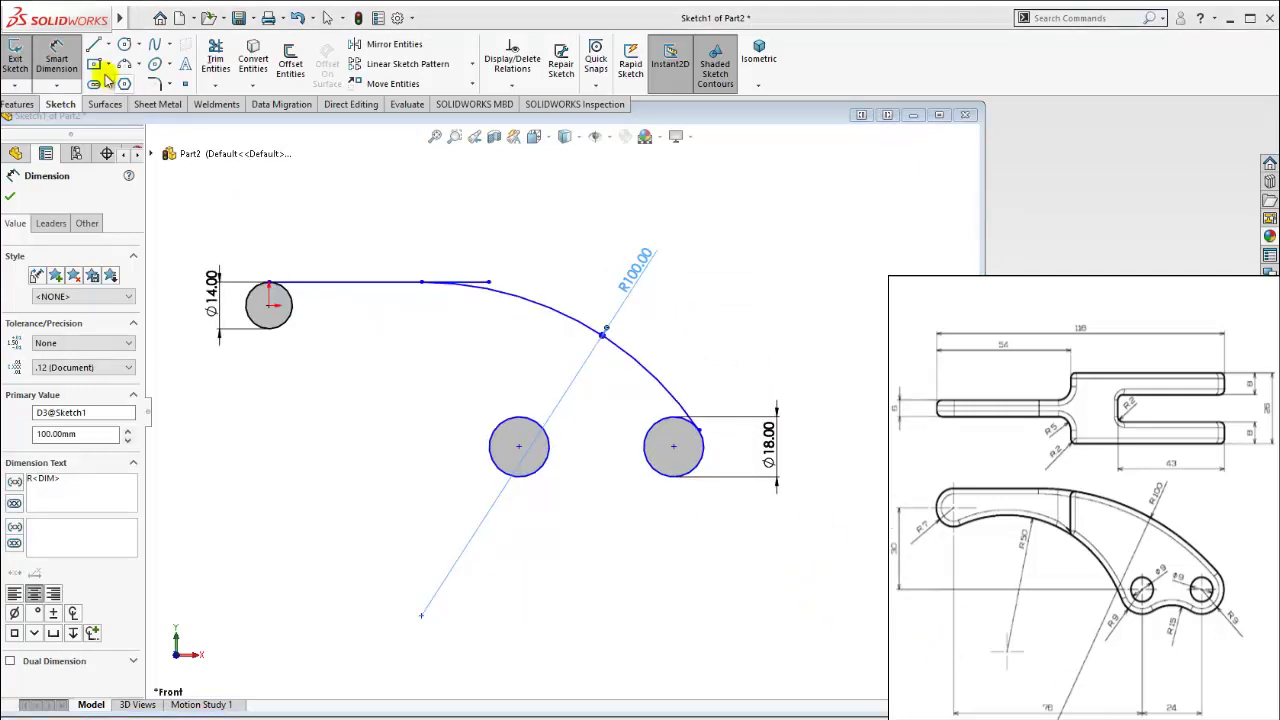
Step: Set the horizontal distance from the Ø14 circle to the middle circle to 76 mm
left_click(283, 333)
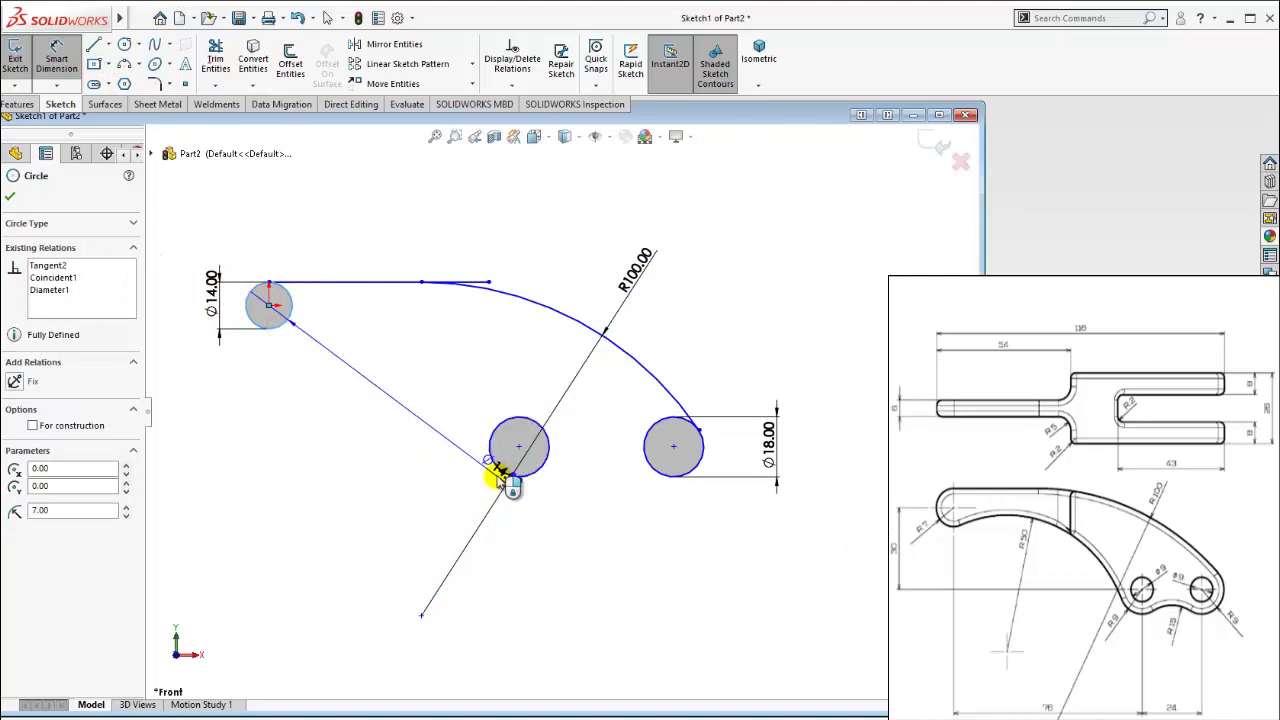
left_click(498, 466)
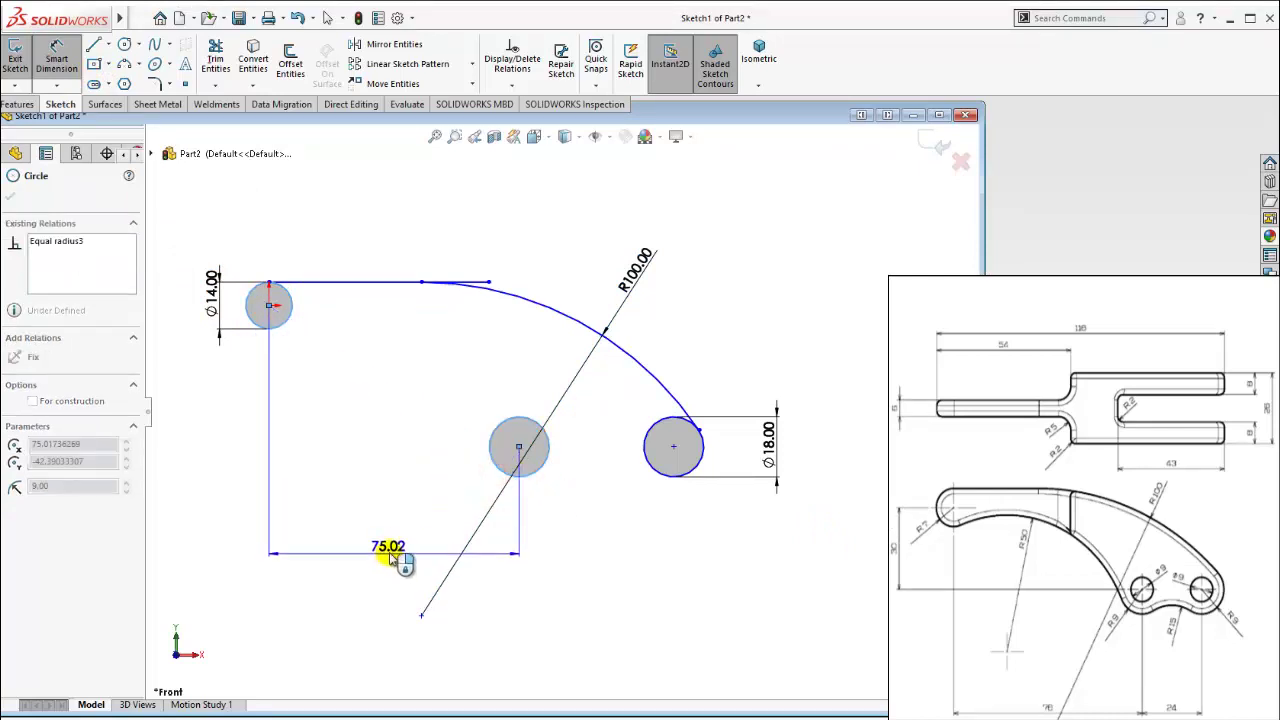
left_click(393, 560)
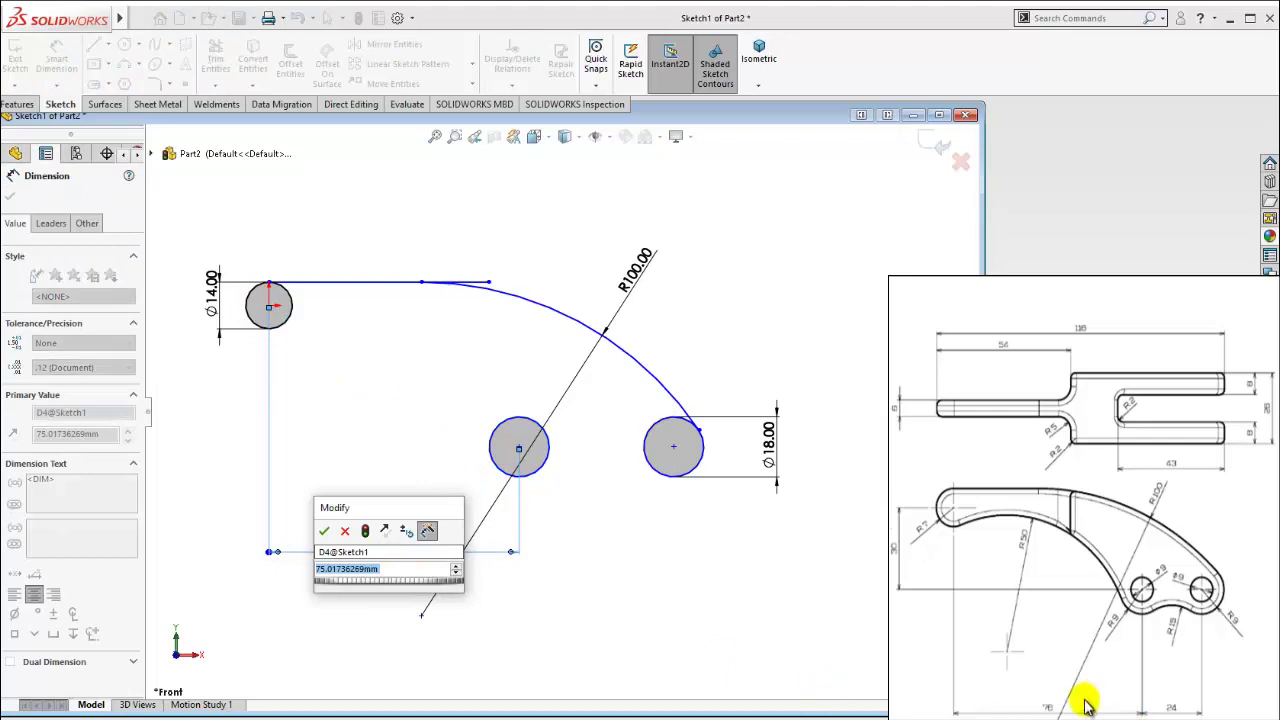
scroll(1080, 700, "up", 2)
scroll(1072, 680, "down", 2)
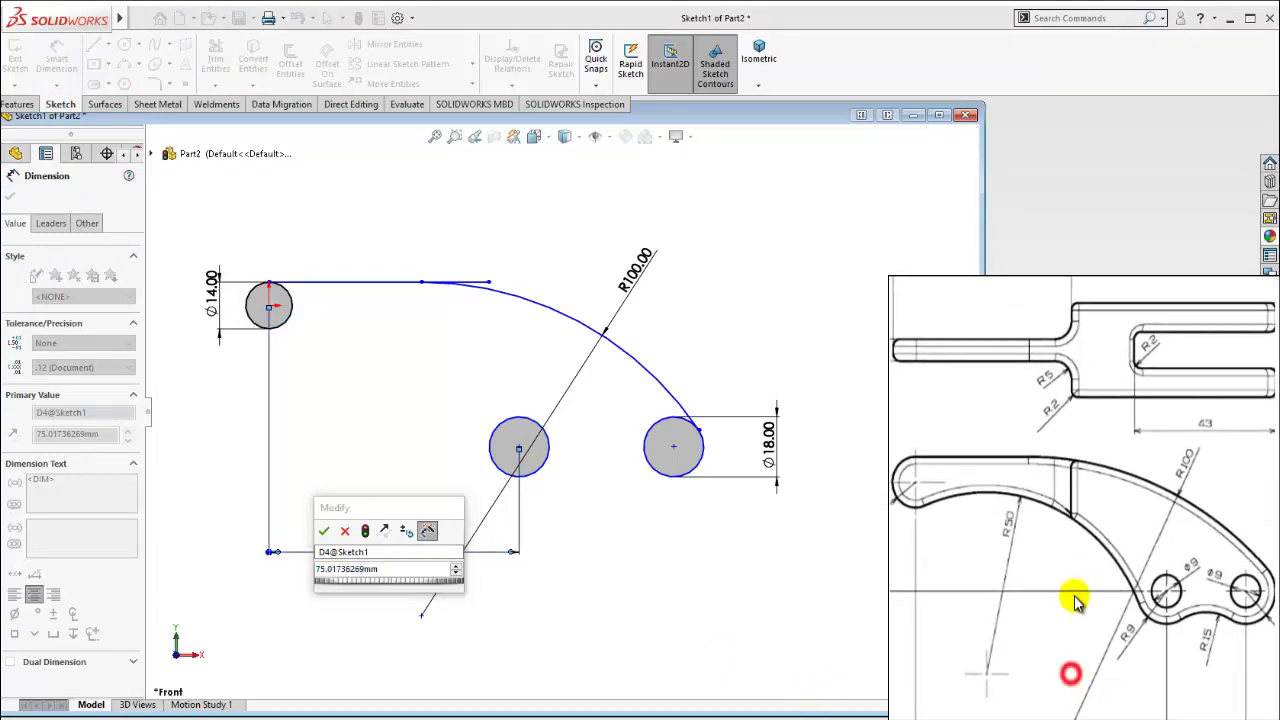
scroll(1068, 600, "down", 1)
scroll(1063, 634, "down", 1)
scroll(1052, 710, "down", 1)
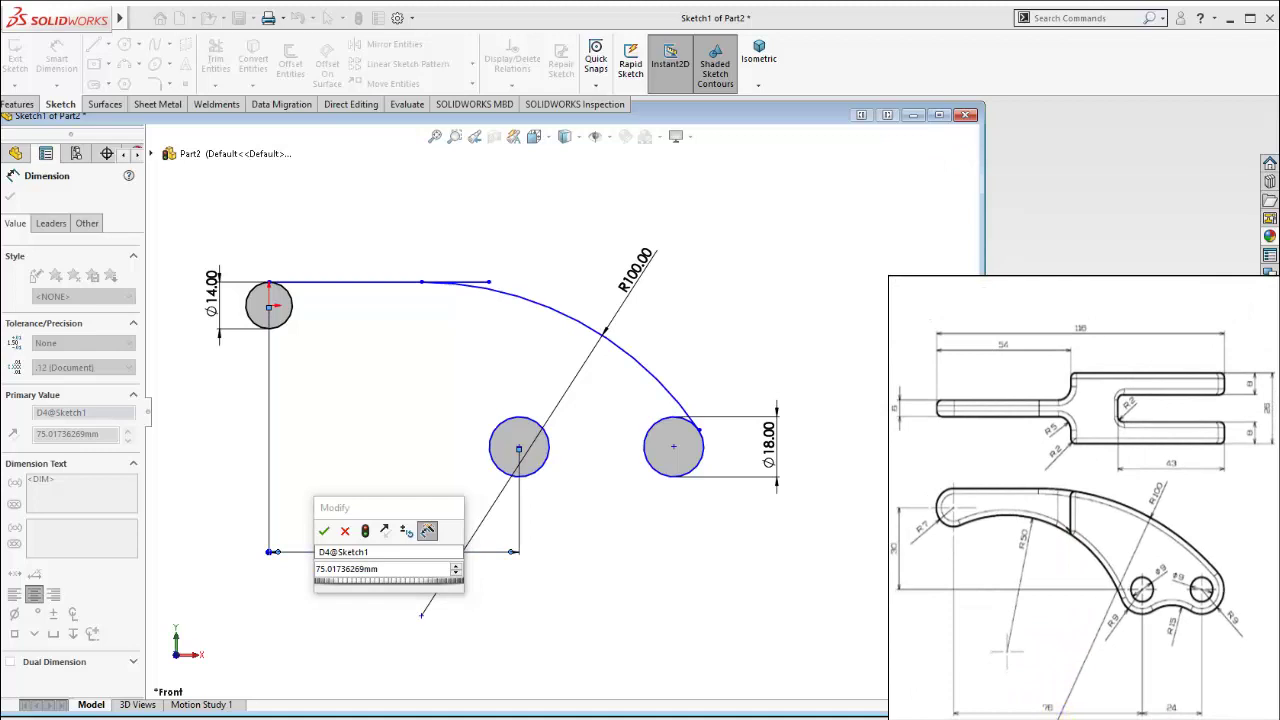
left_click(386, 580)
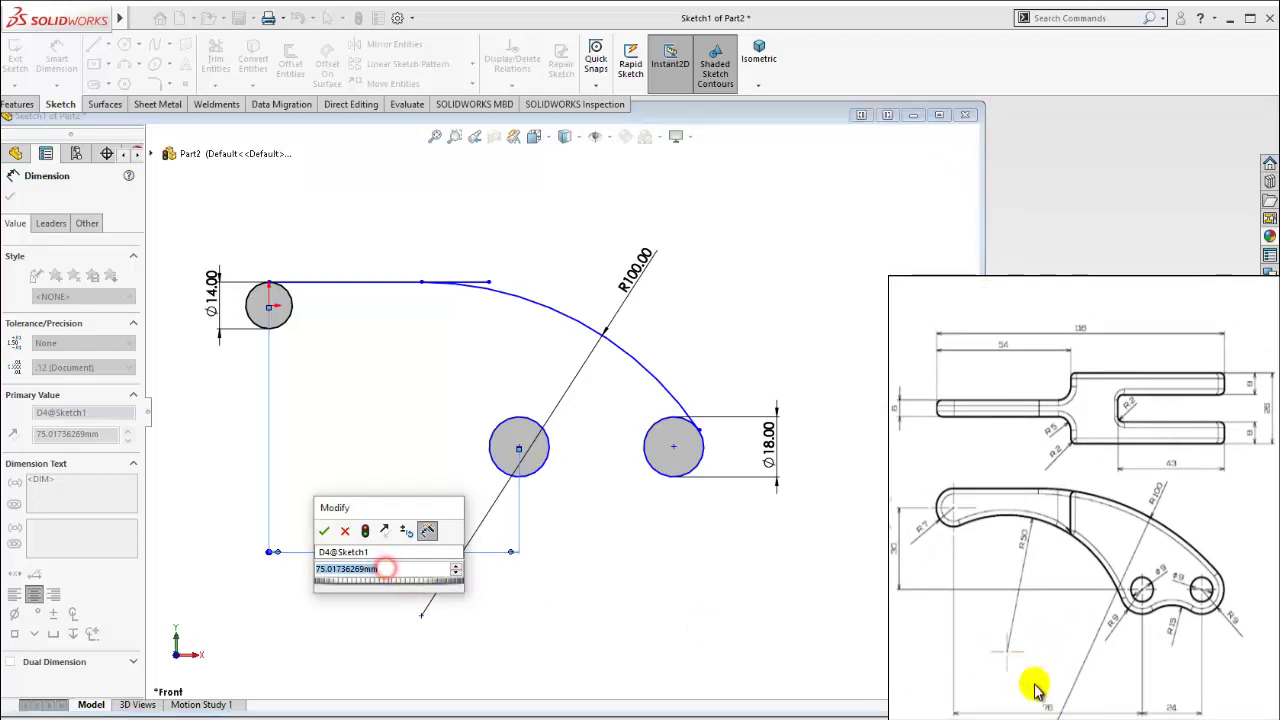
left_click(1055, 706)
left_click(386, 569)
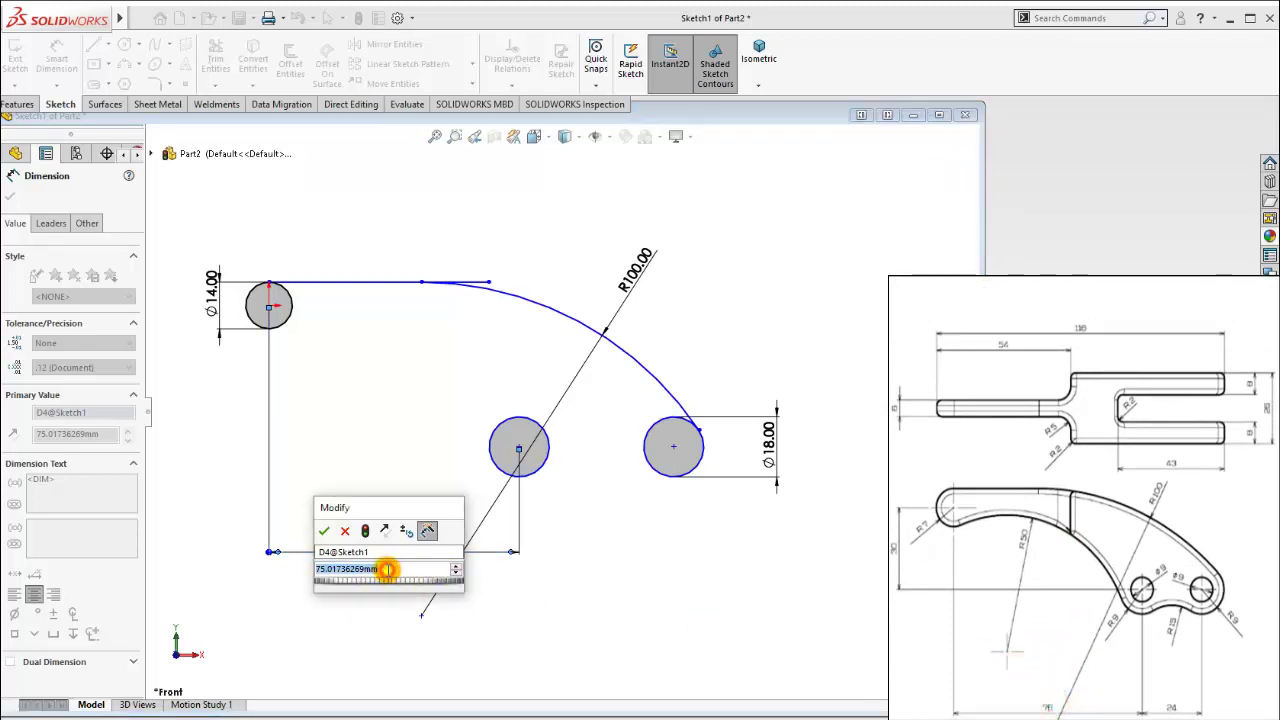
type("76")
key("Return")
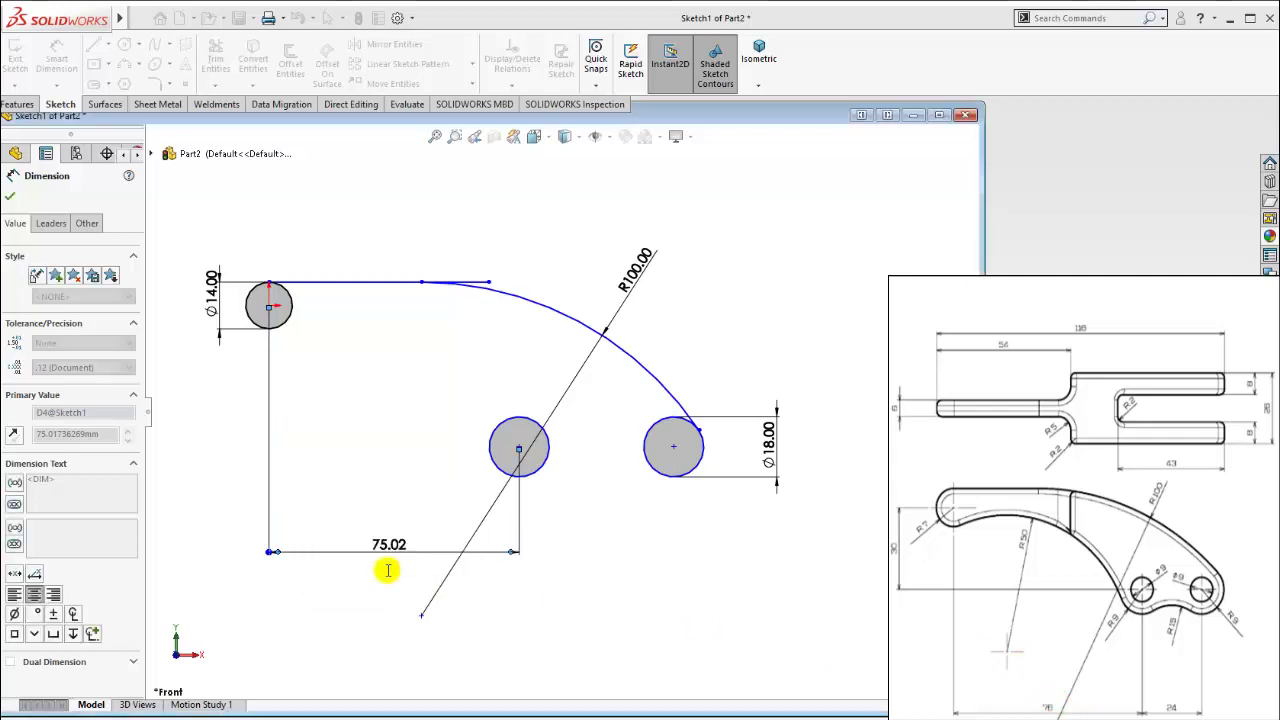
key("Return")
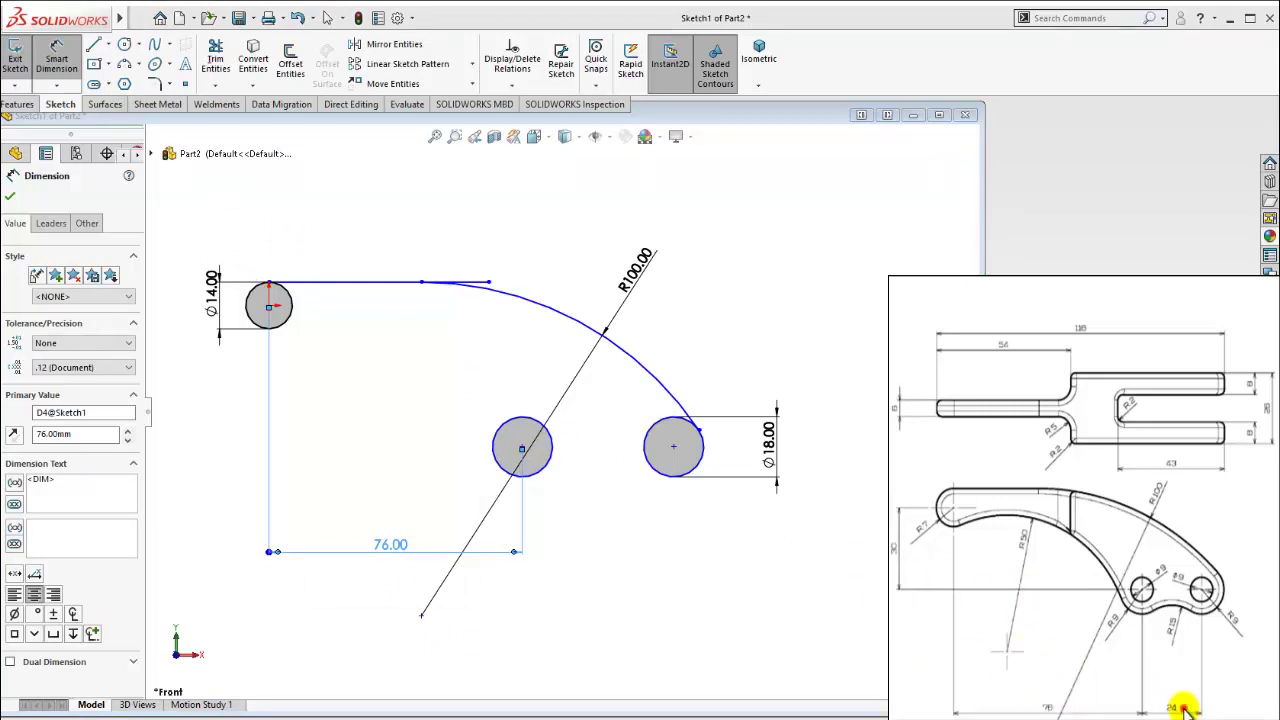
Step: Set the spacing between the middle and right circles to 24 mm
left_click(550, 460)
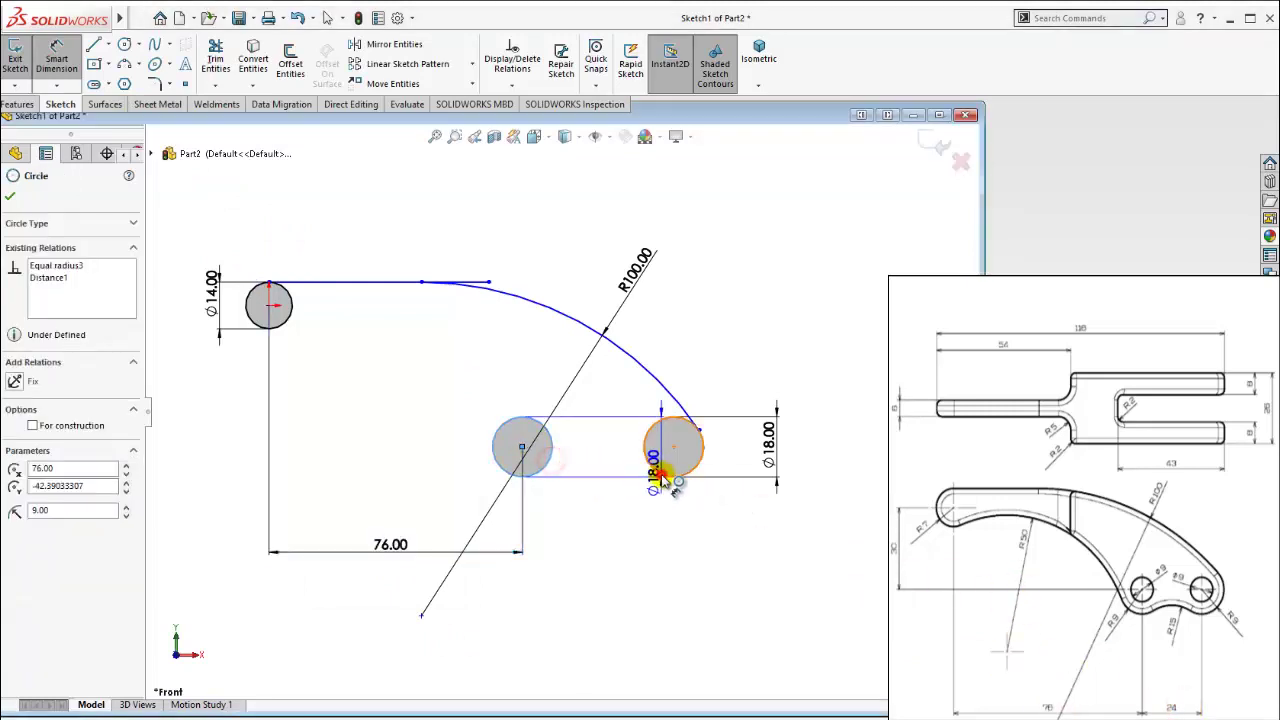
left_click(662, 480)
left_click(616, 553)
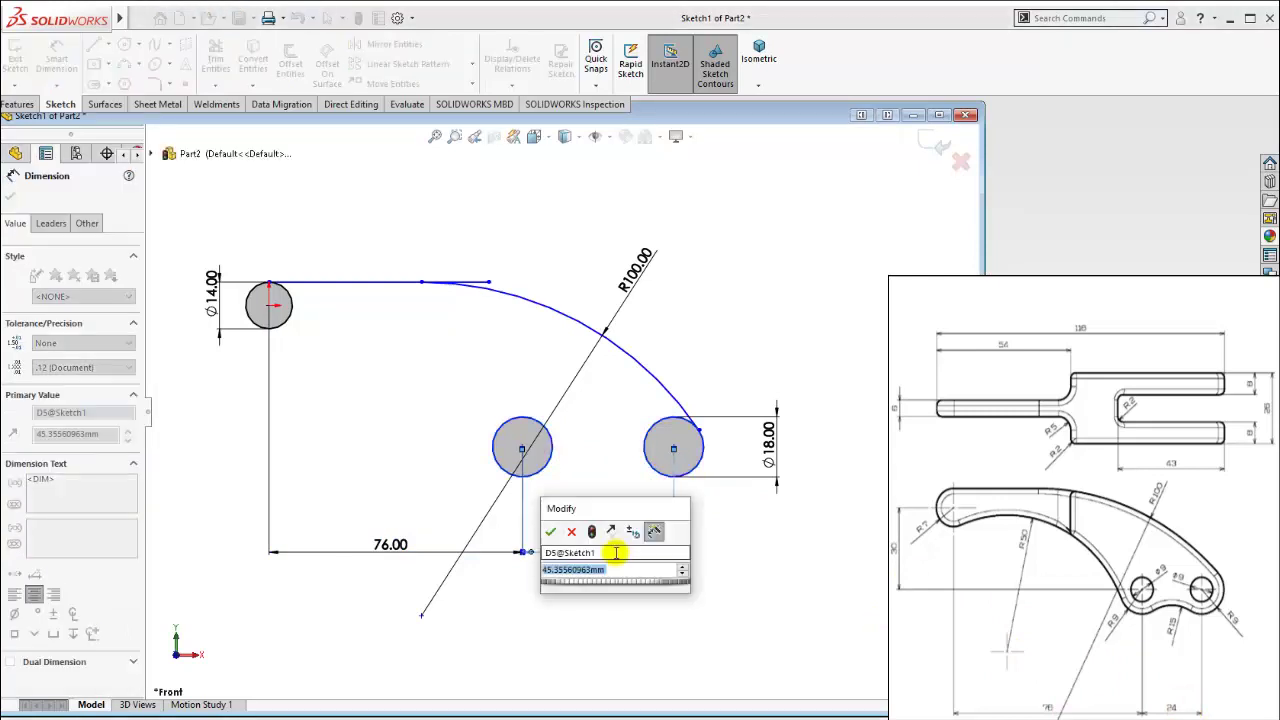
type("24")
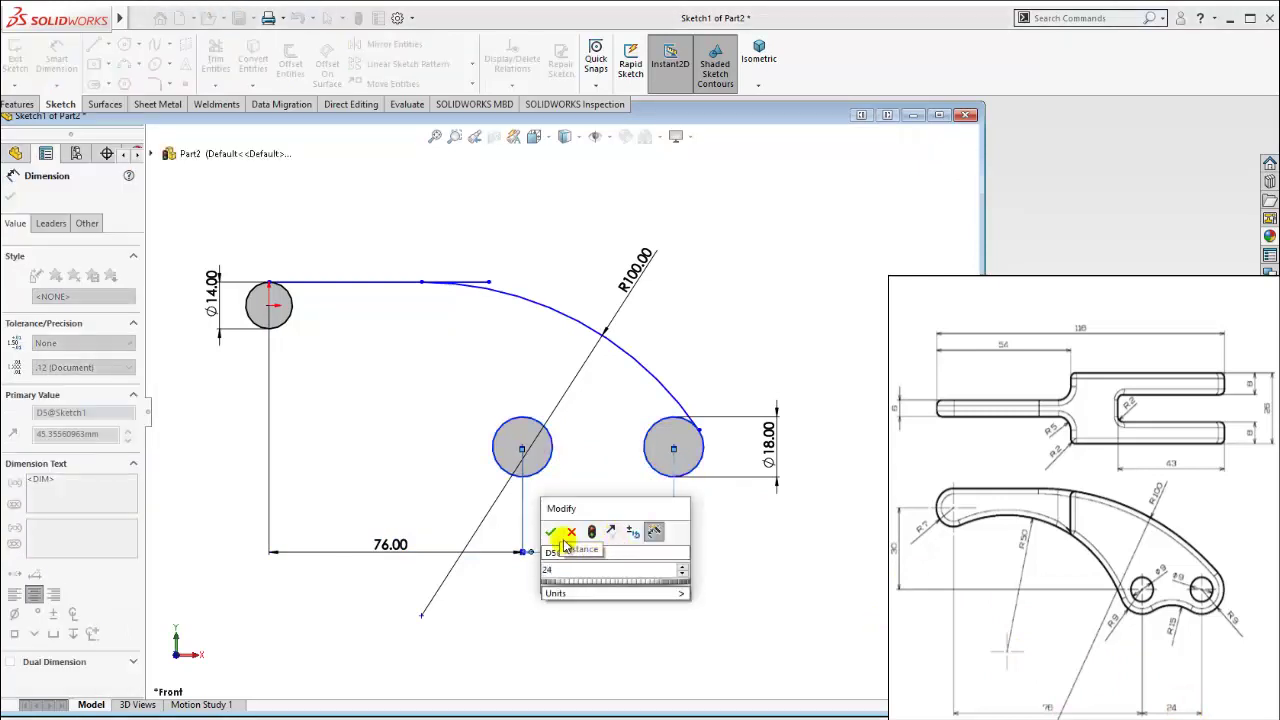
left_click(552, 532)
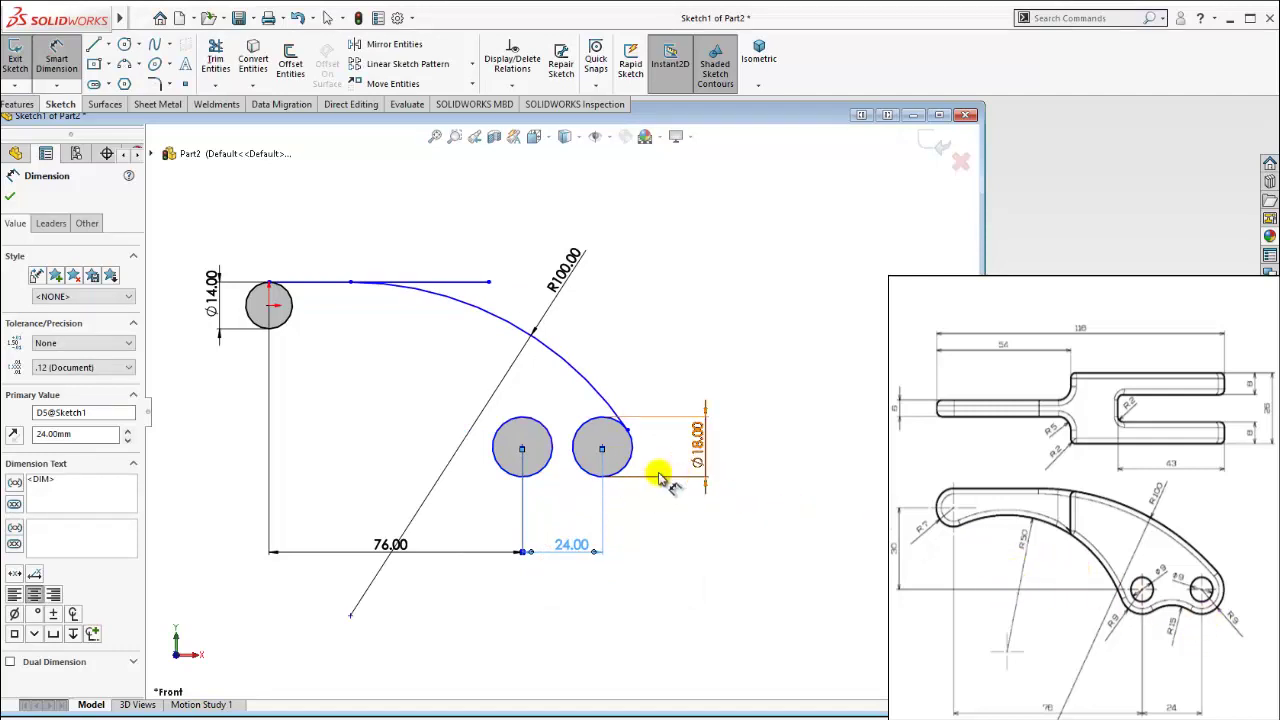
Step: Set the vertical offset between the Ø14 circle and middle circle to 30 mm
left_click(490, 462)
left_click(258, 308)
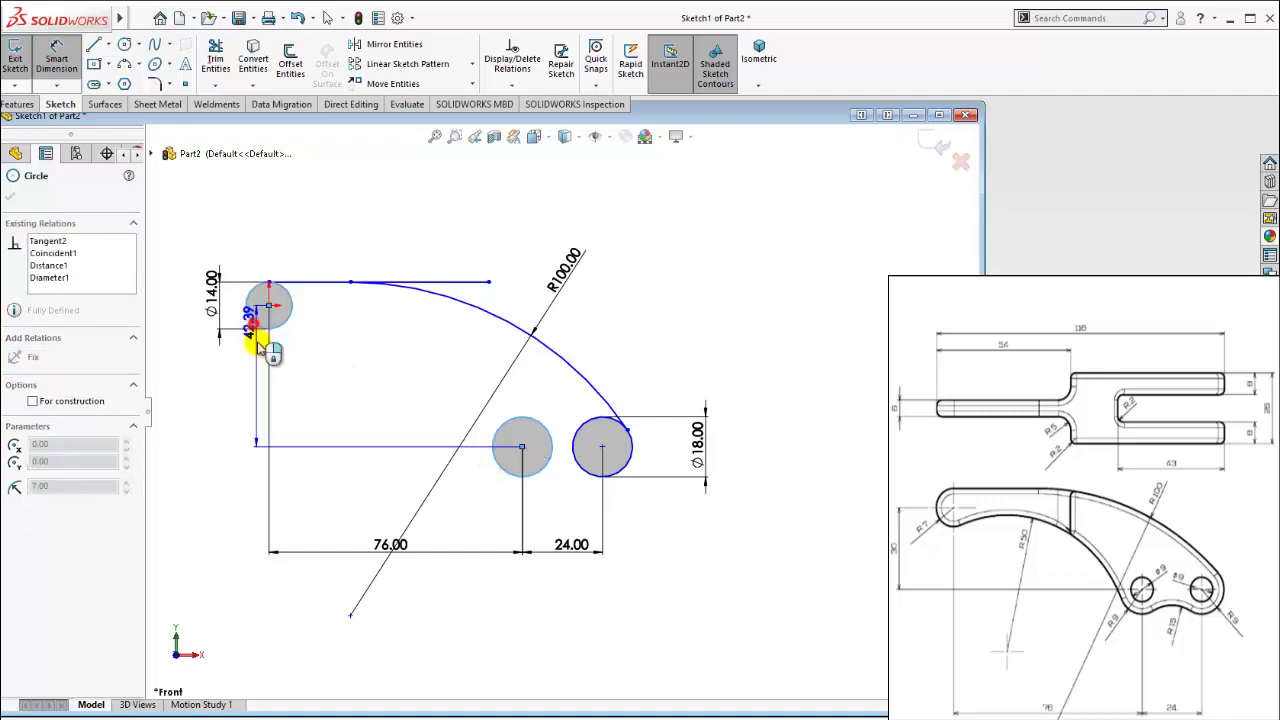
left_click(204, 383)
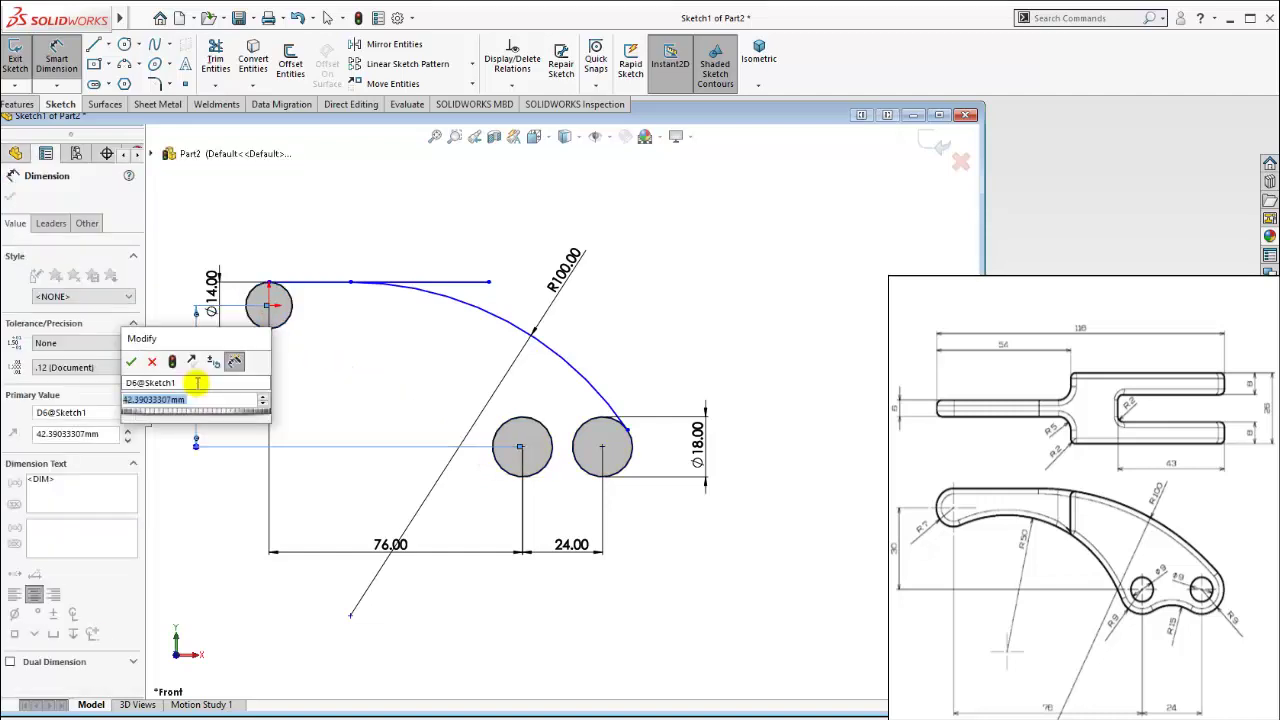
type("30")
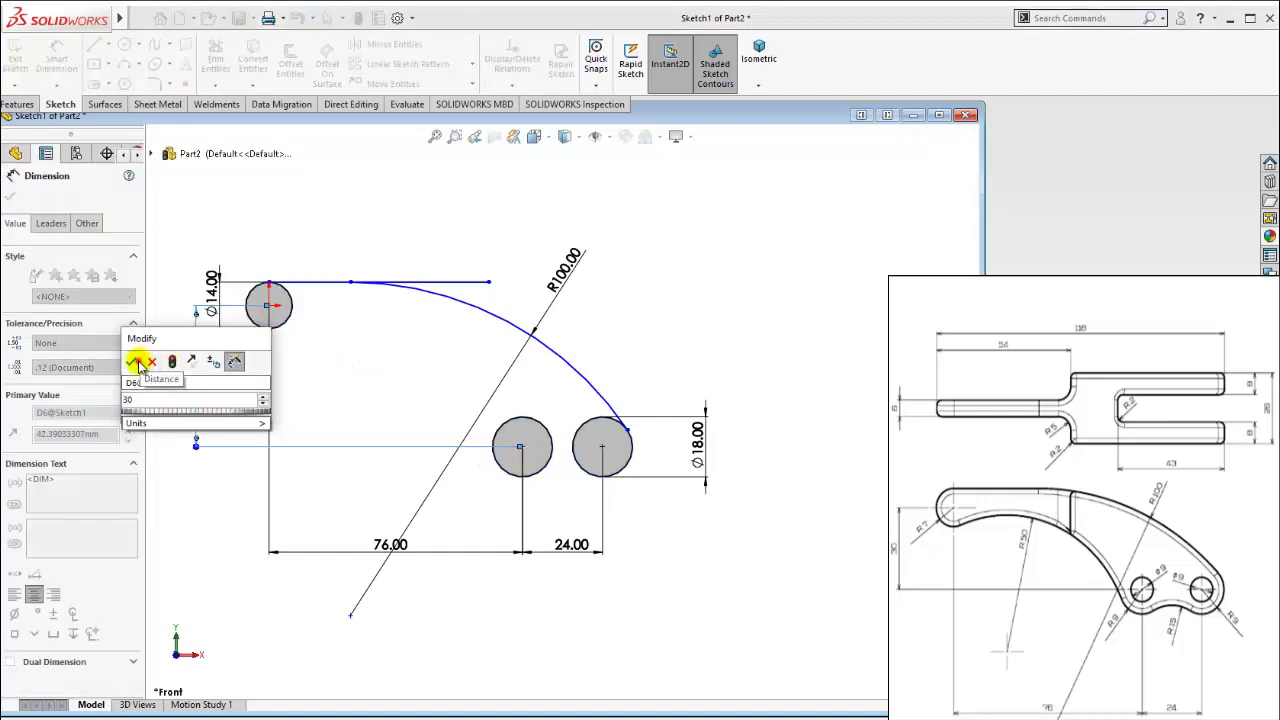
left_click(136, 363)
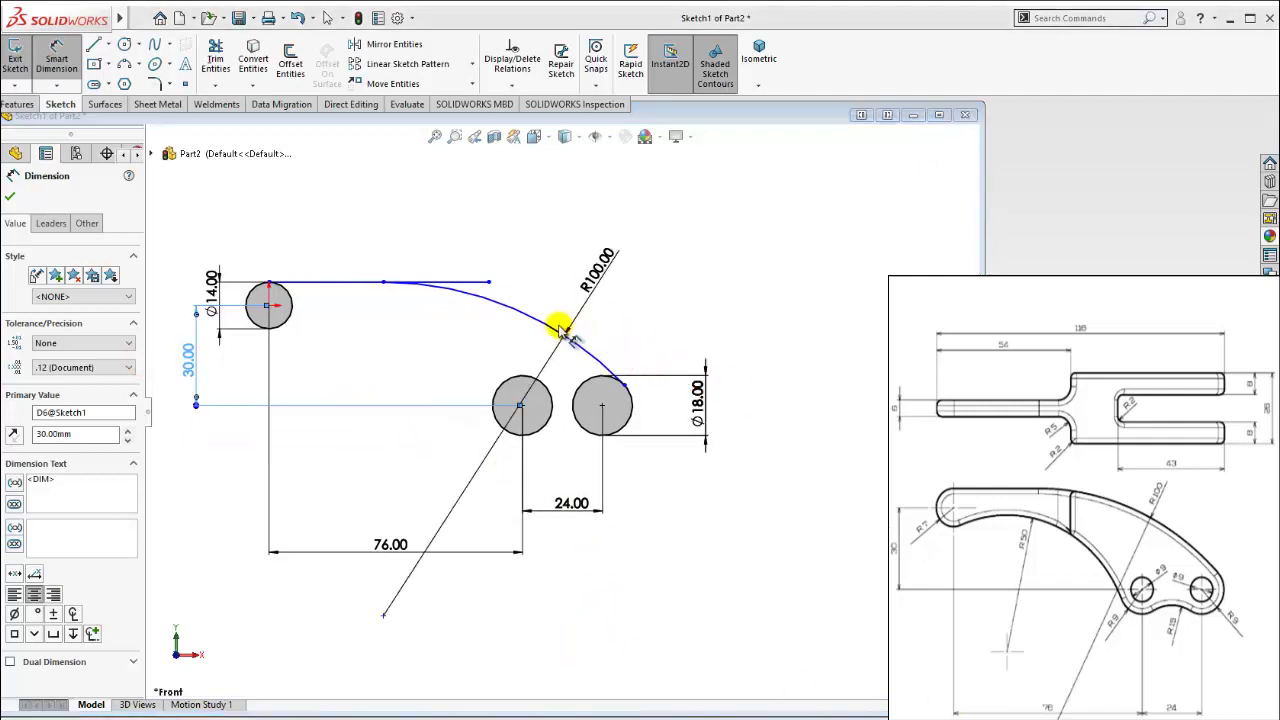
left_click(384, 614)
Step: Trim the top line's overhang beyond the R100 arc and adjust the line–arc junction
key("Escape")
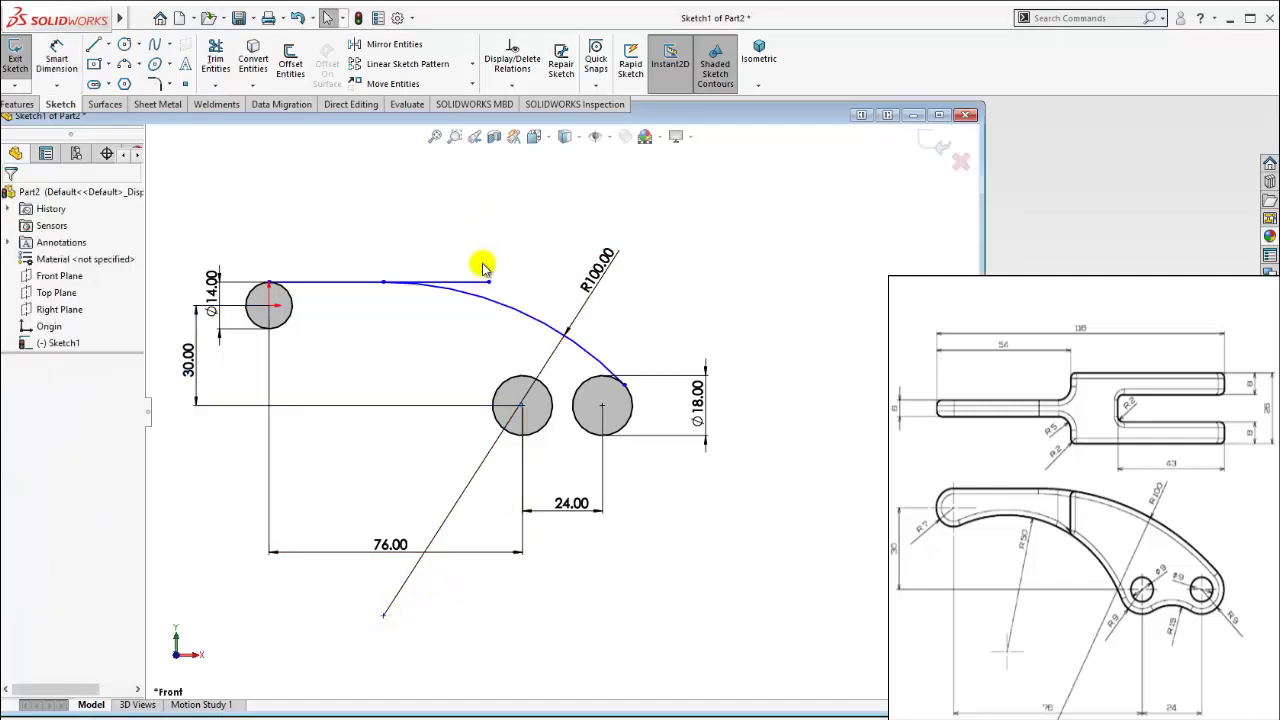
left_click(500, 302)
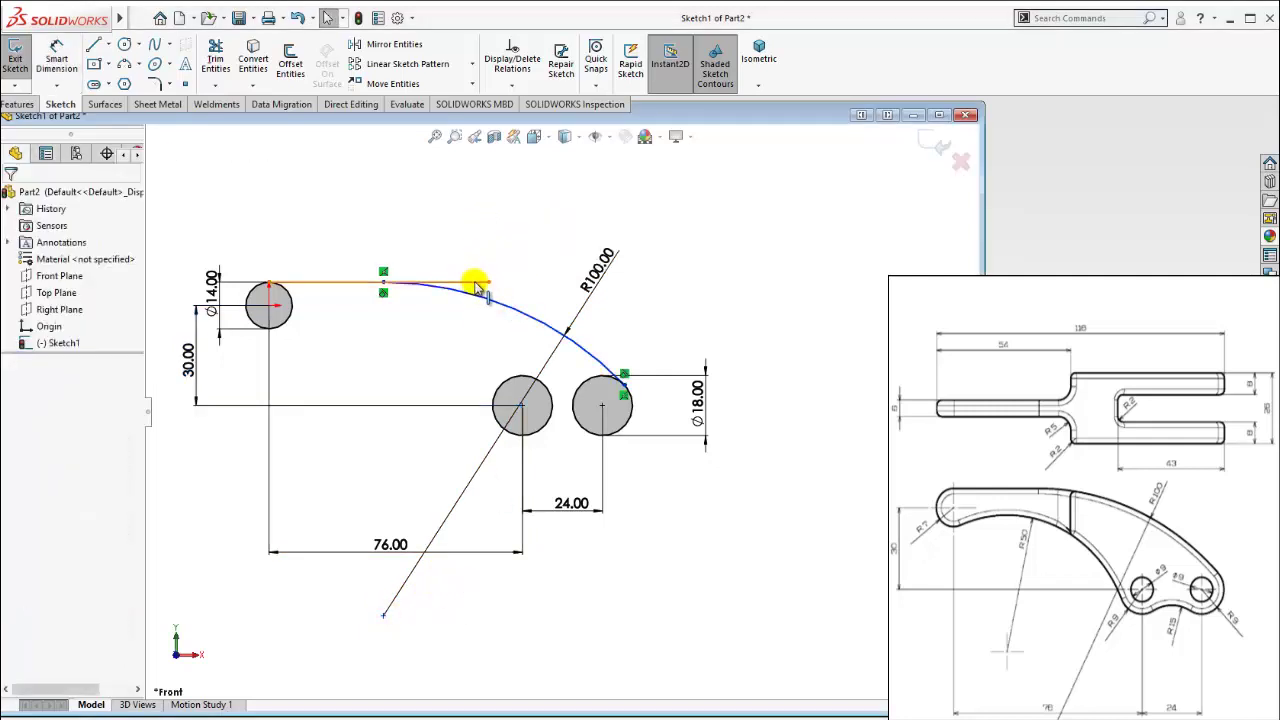
left_click(215, 58)
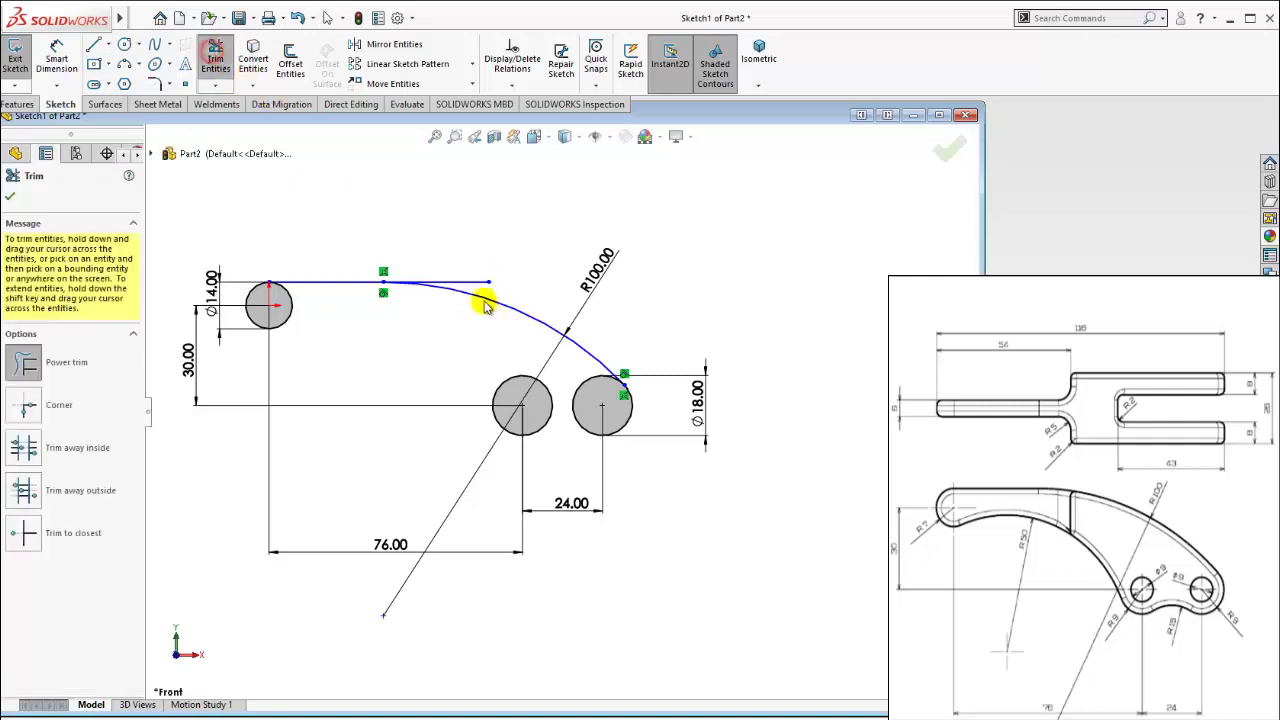
left_click_drag(457, 251, 494, 282)
key("Escape")
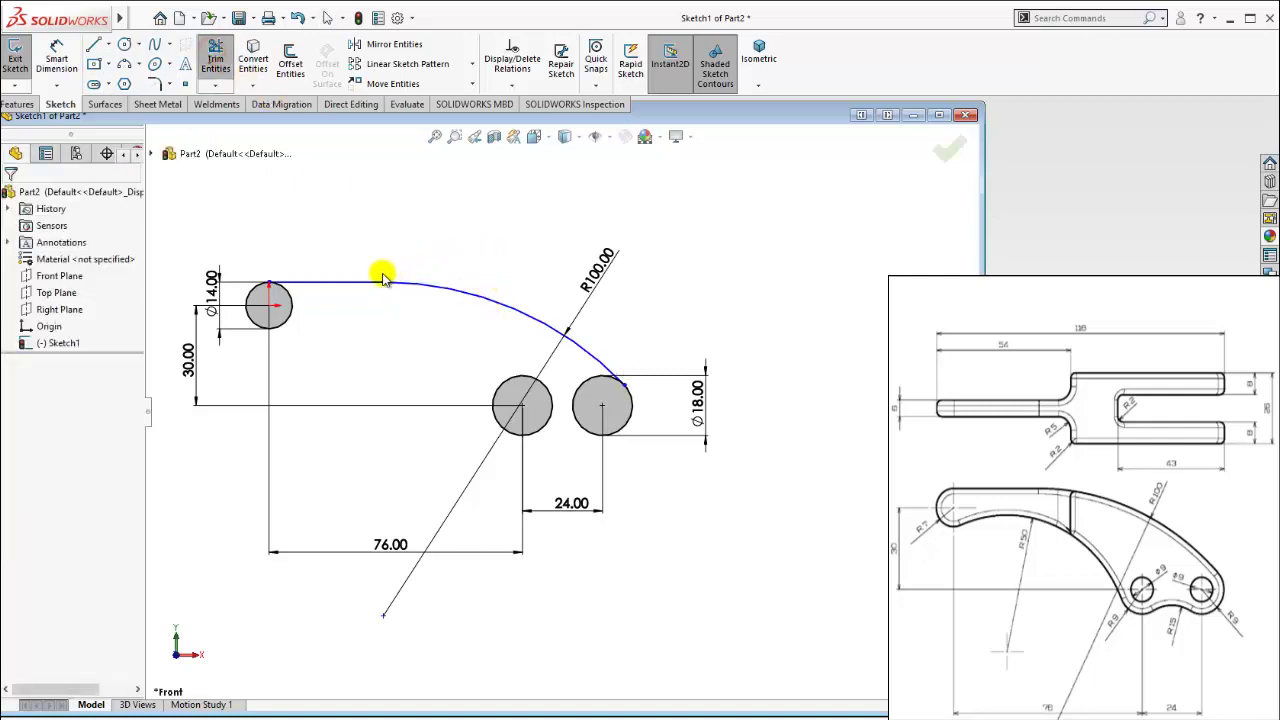
left_click_drag(383, 282, 325, 285)
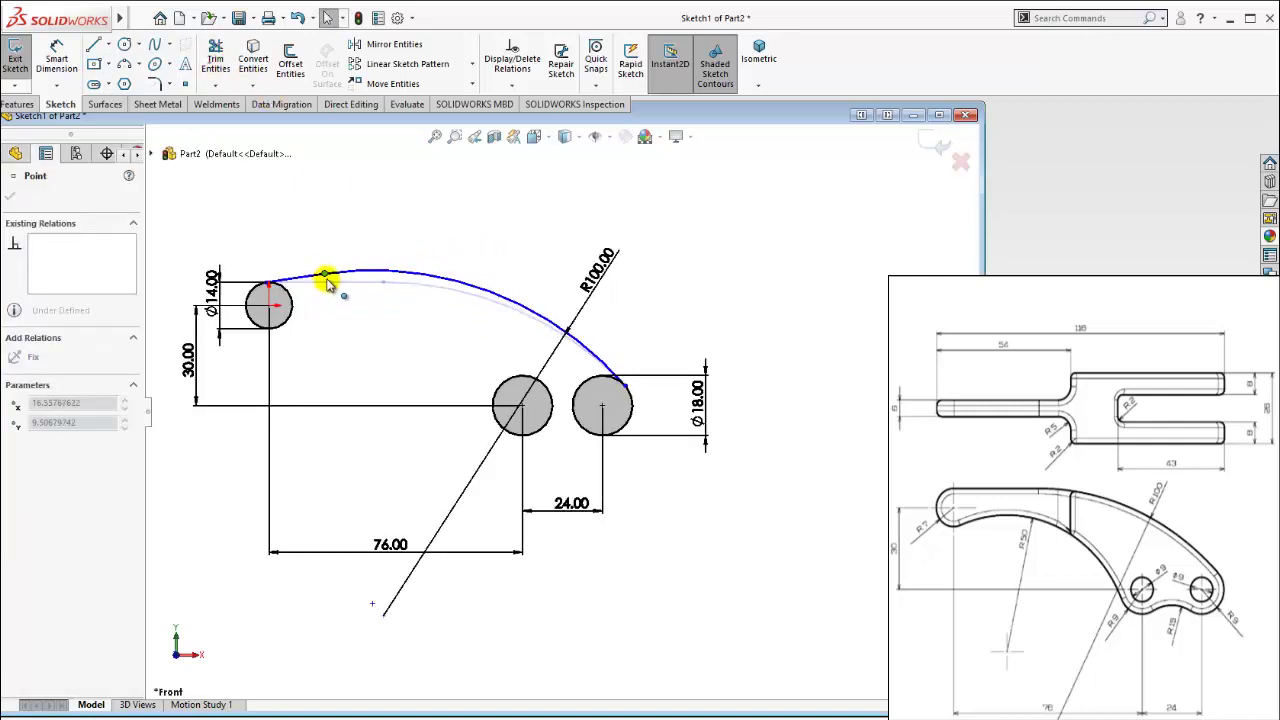
left_click_drag(328, 283, 403, 283)
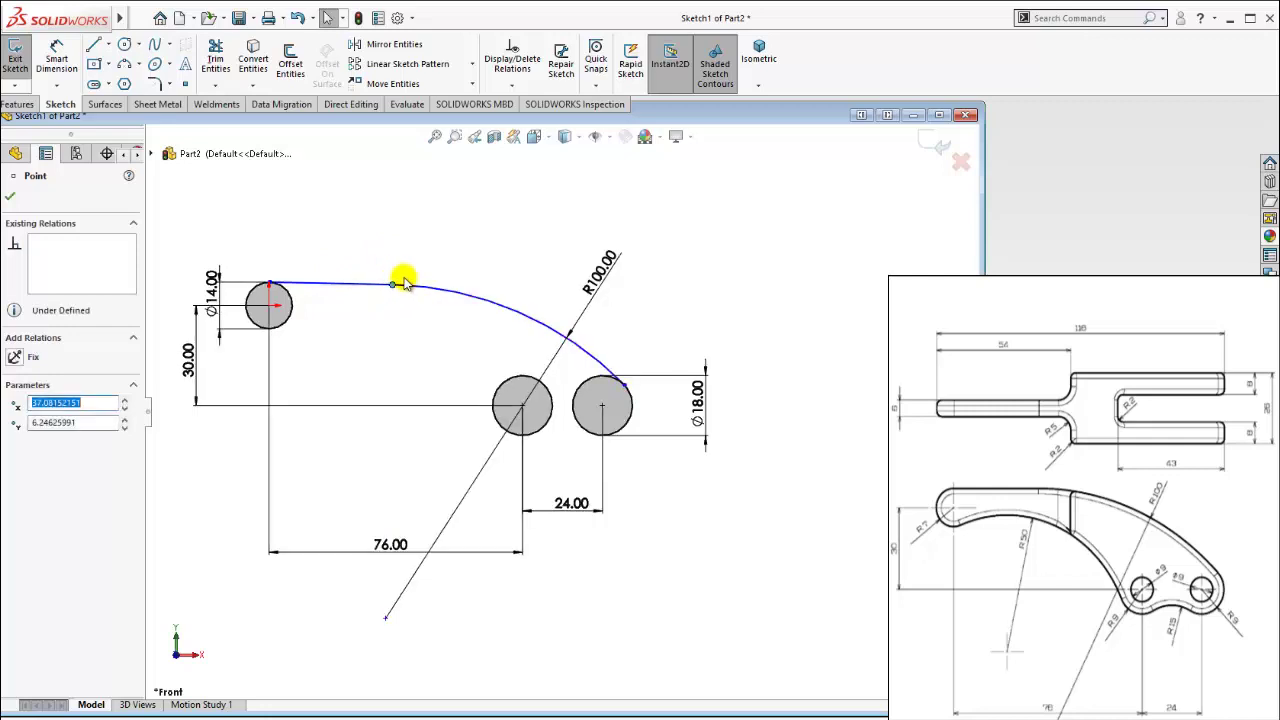
key("Escape")
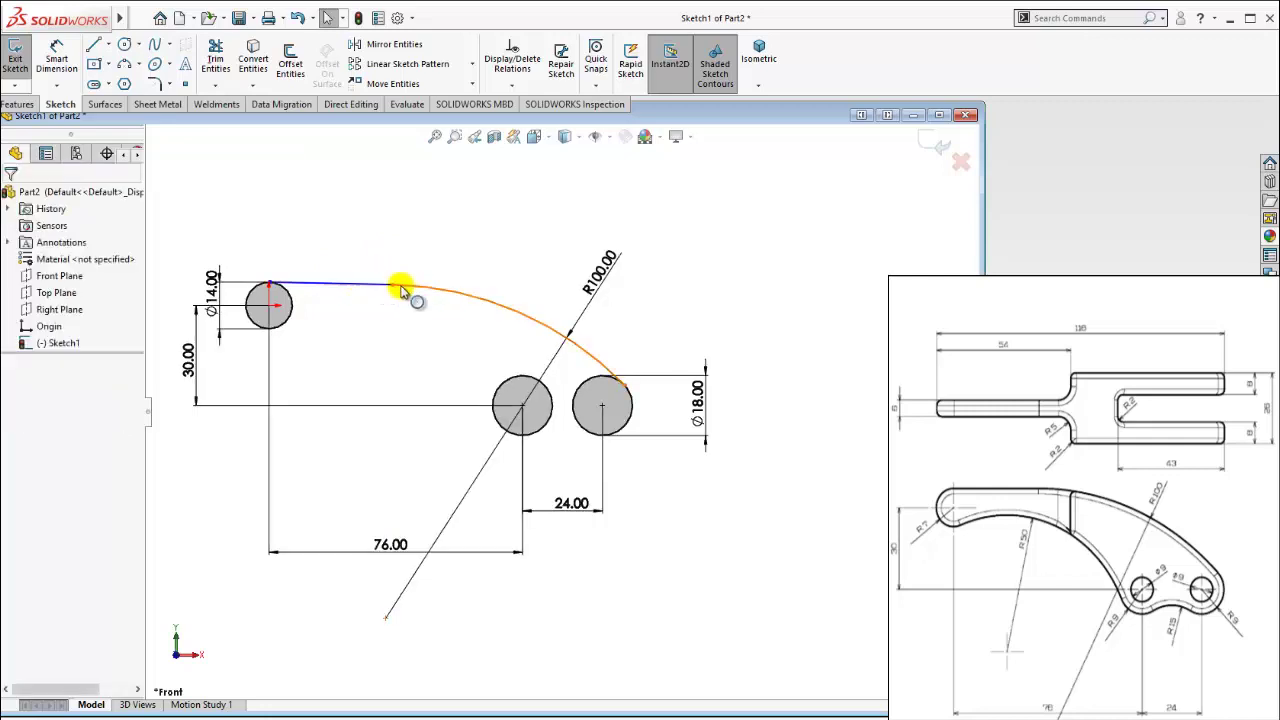
Step: Draw a centerline from the Ø14 circle's centre, parallel to the top line
left_click(108, 44)
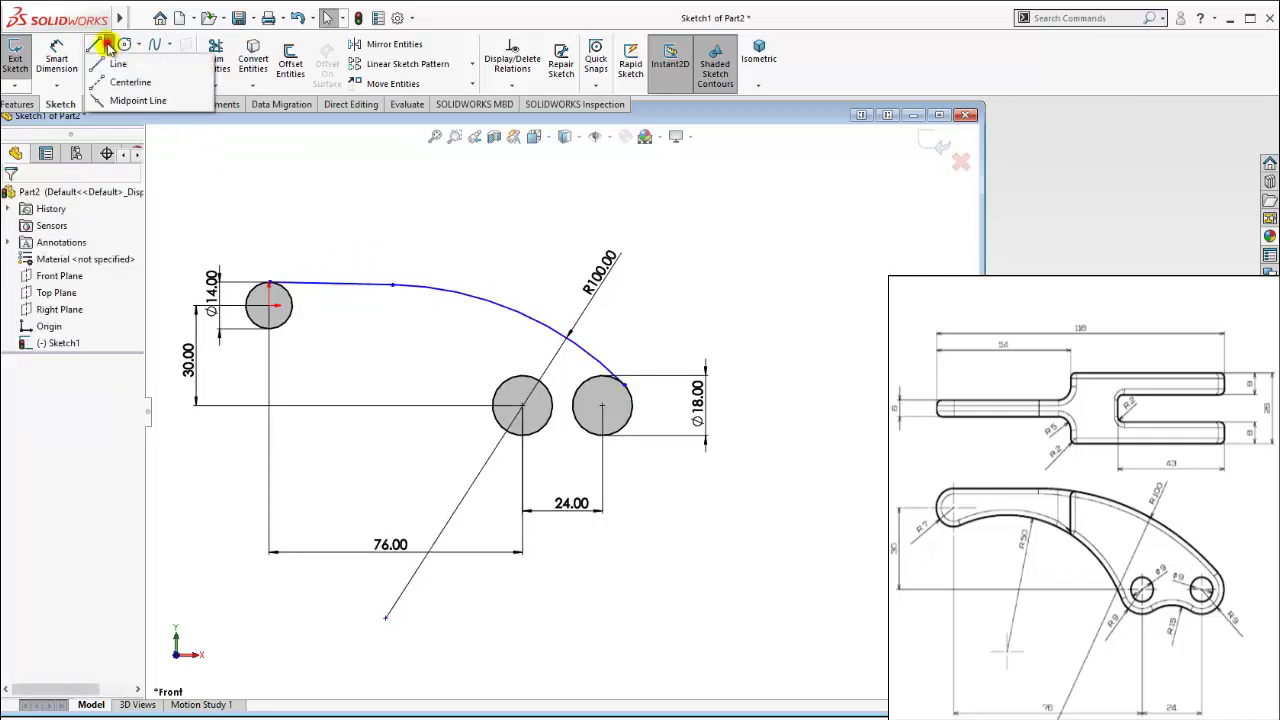
left_click(113, 80)
left_click(268, 305)
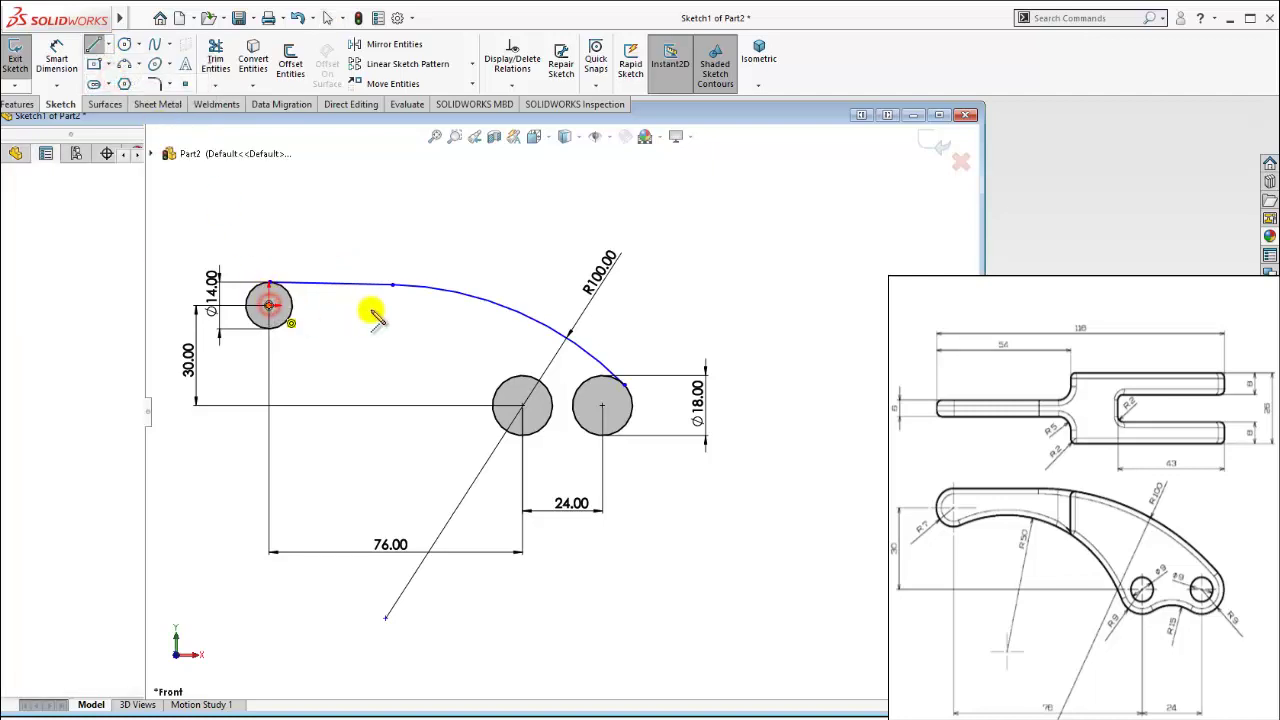
left_click(393, 305)
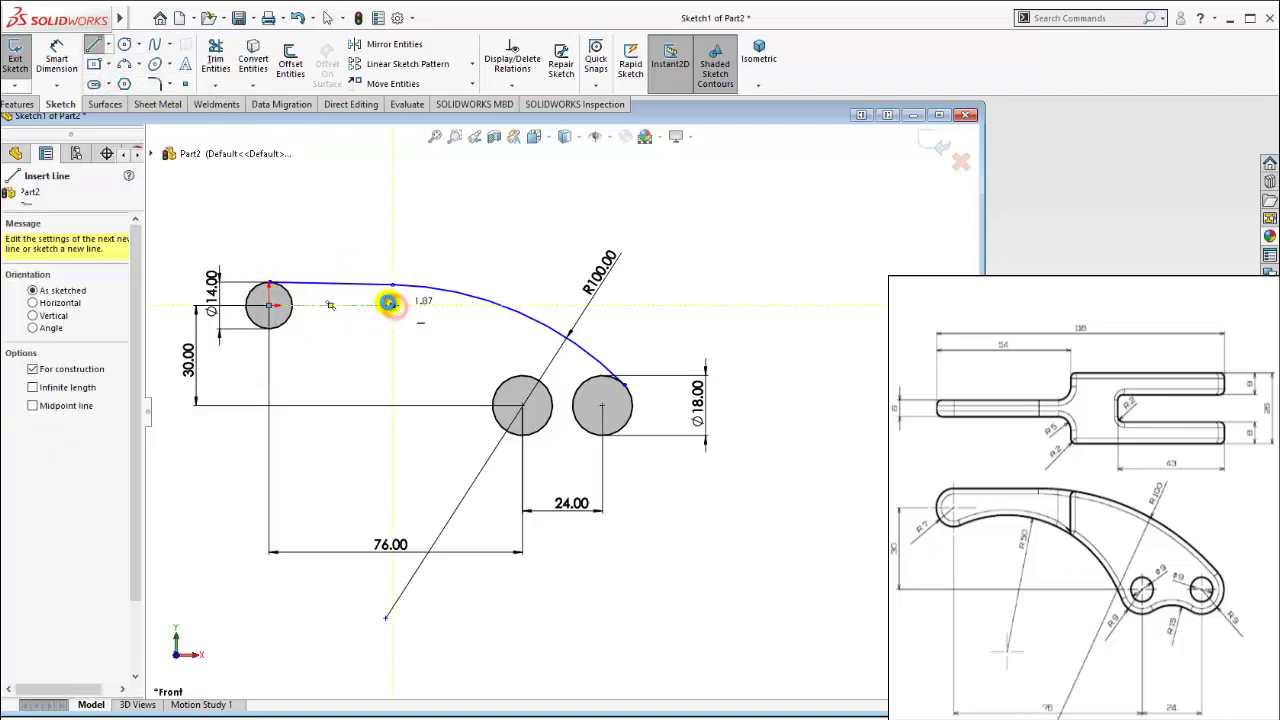
key("Escape")
left_click(340, 303)
left_click(339, 286, "ctrl")
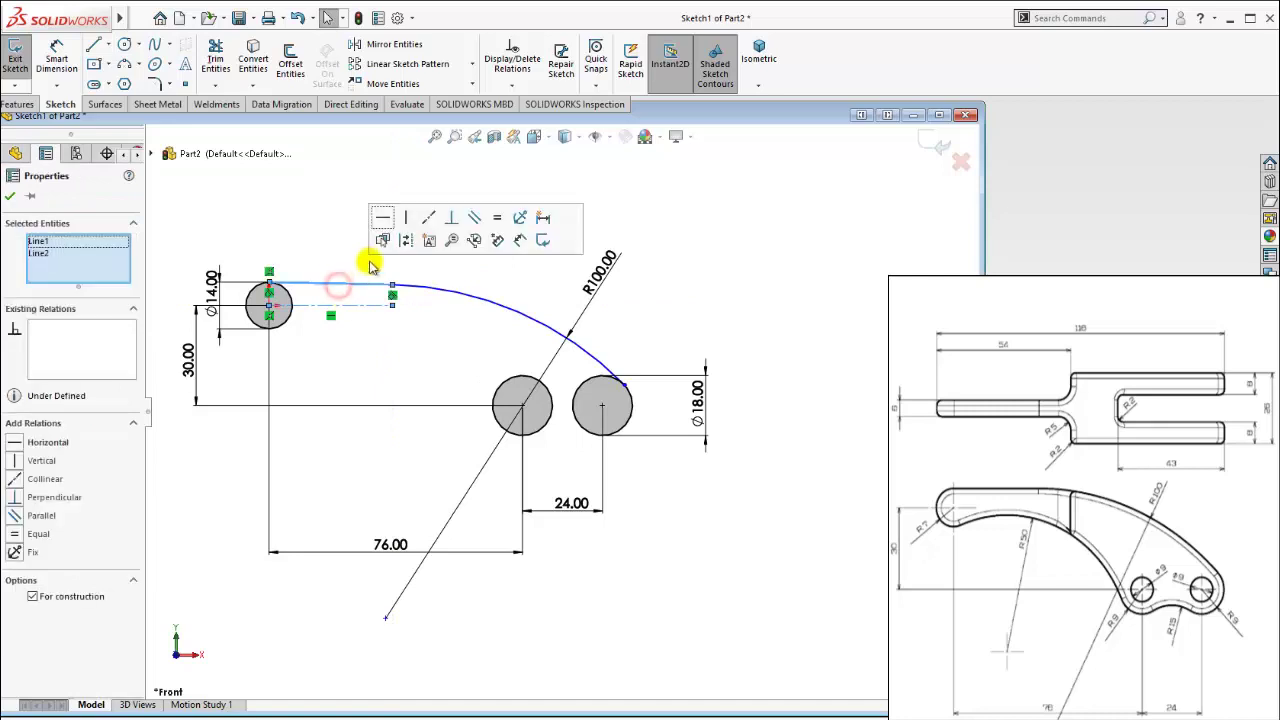
left_click(473, 218)
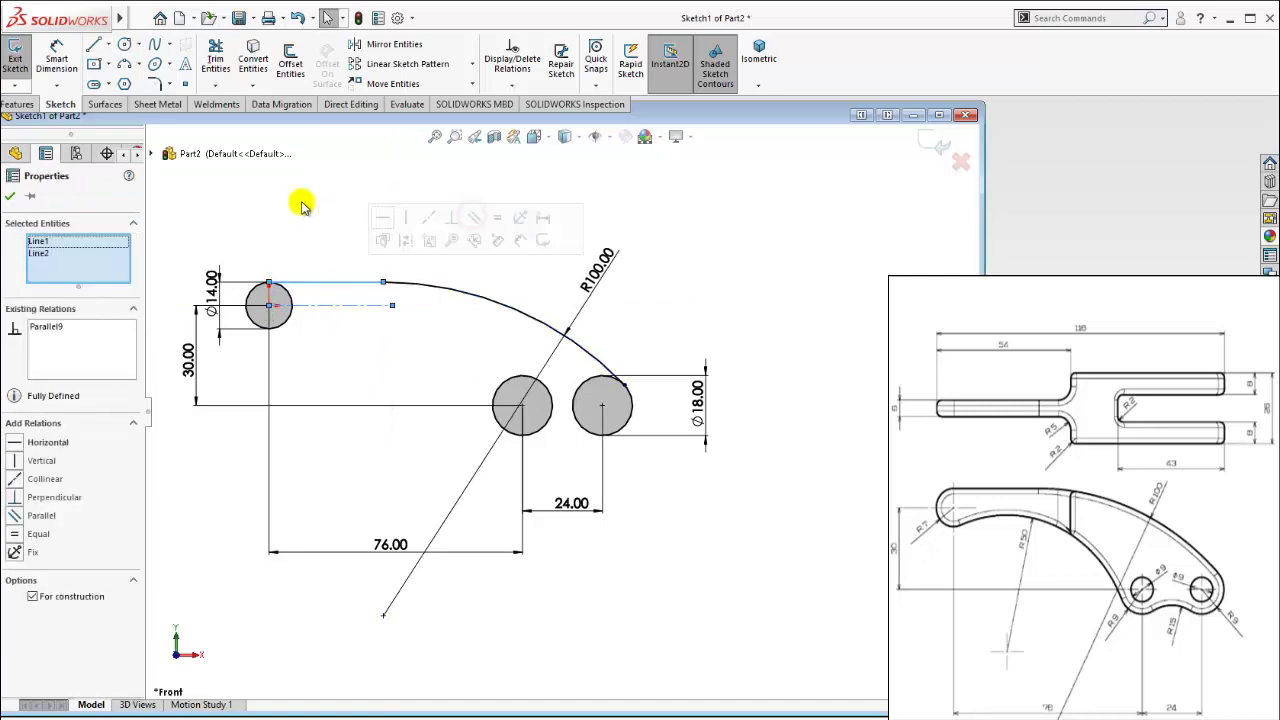
left_click(301, 202)
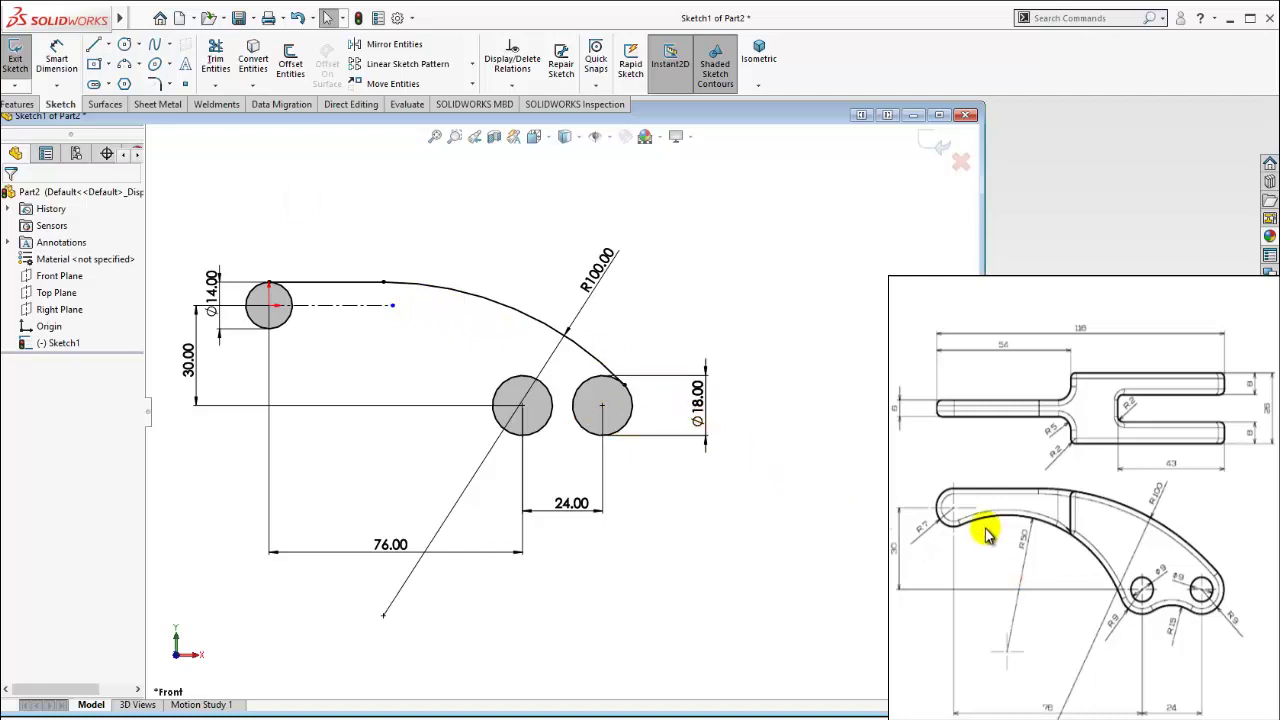
Step: Draw a 3 Point Arc from the Ø14 circle to the middle circle
left_click(123, 68)
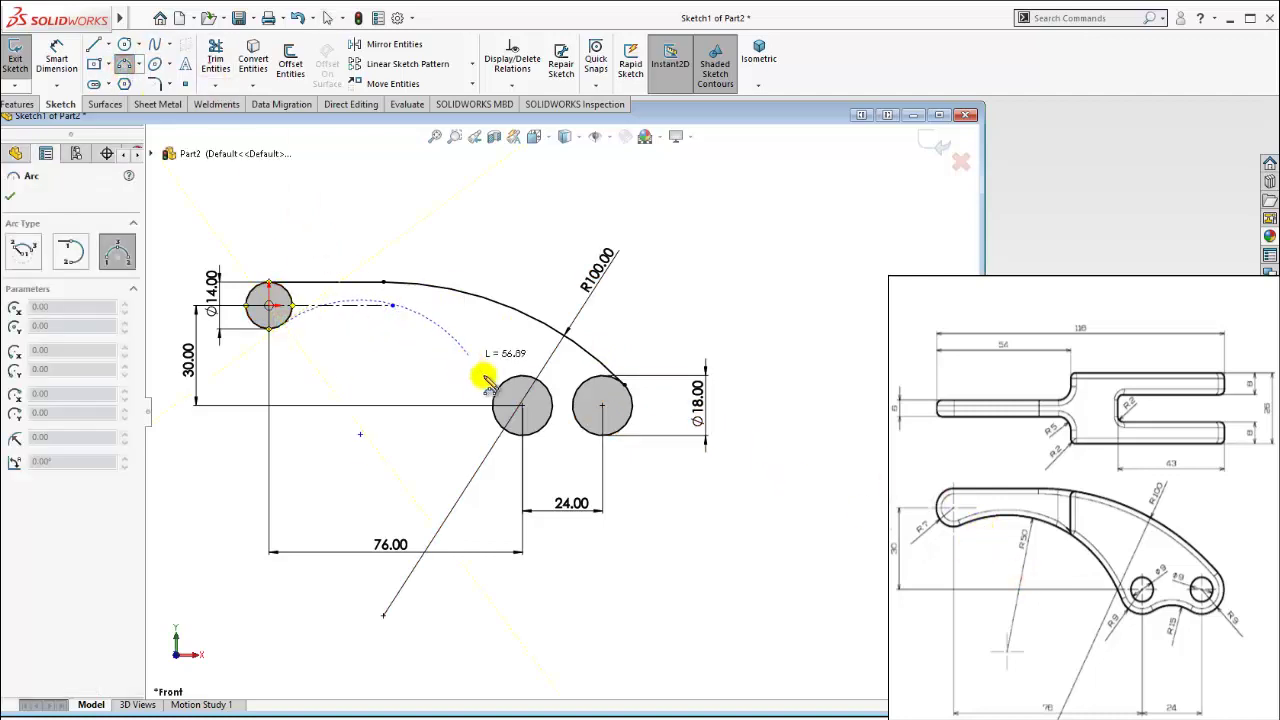
mouse_move(327, 327)
left_mouse_down()
mouse_move(493, 401)
mouse_move(493, 419)
left_mouse_up()
left_click(410, 330)
key("Escape")
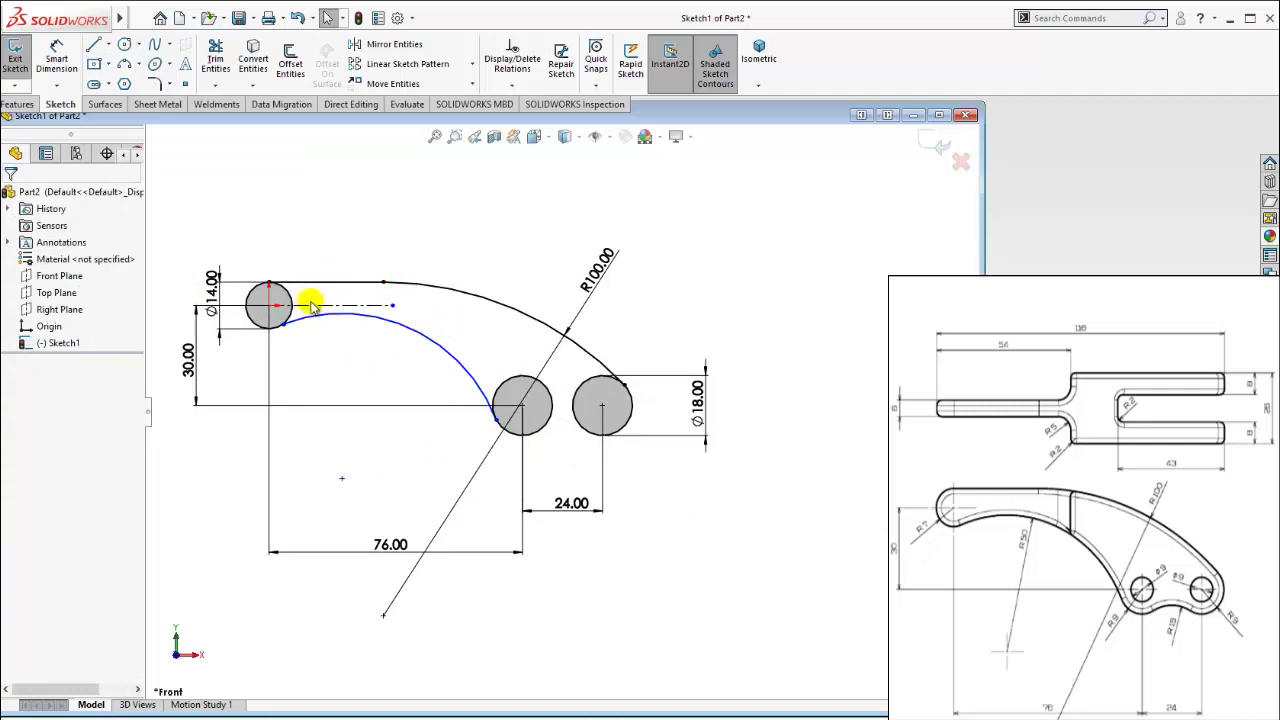
Step: Make the new arc tangent to both the Ø14 circle and the middle circle
left_click(312, 318)
left_click(292, 306, "ctrl")
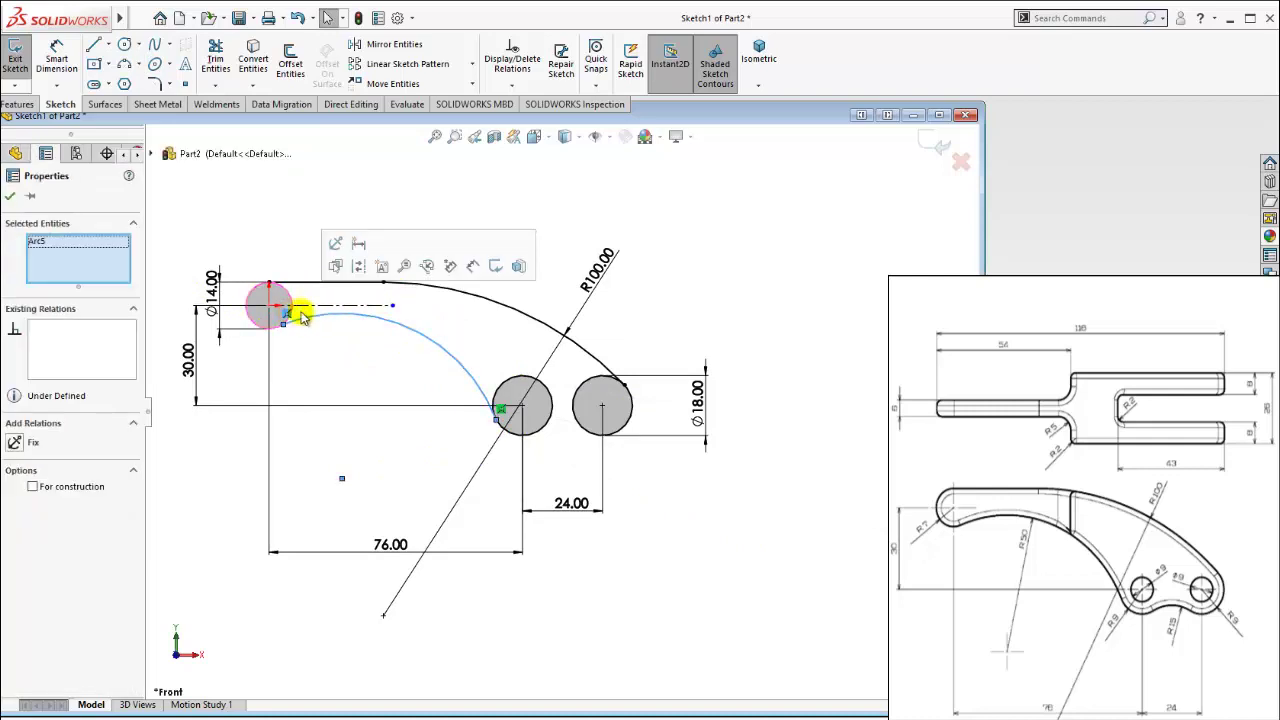
scroll(306, 322, "down", 2)
key("Escape")
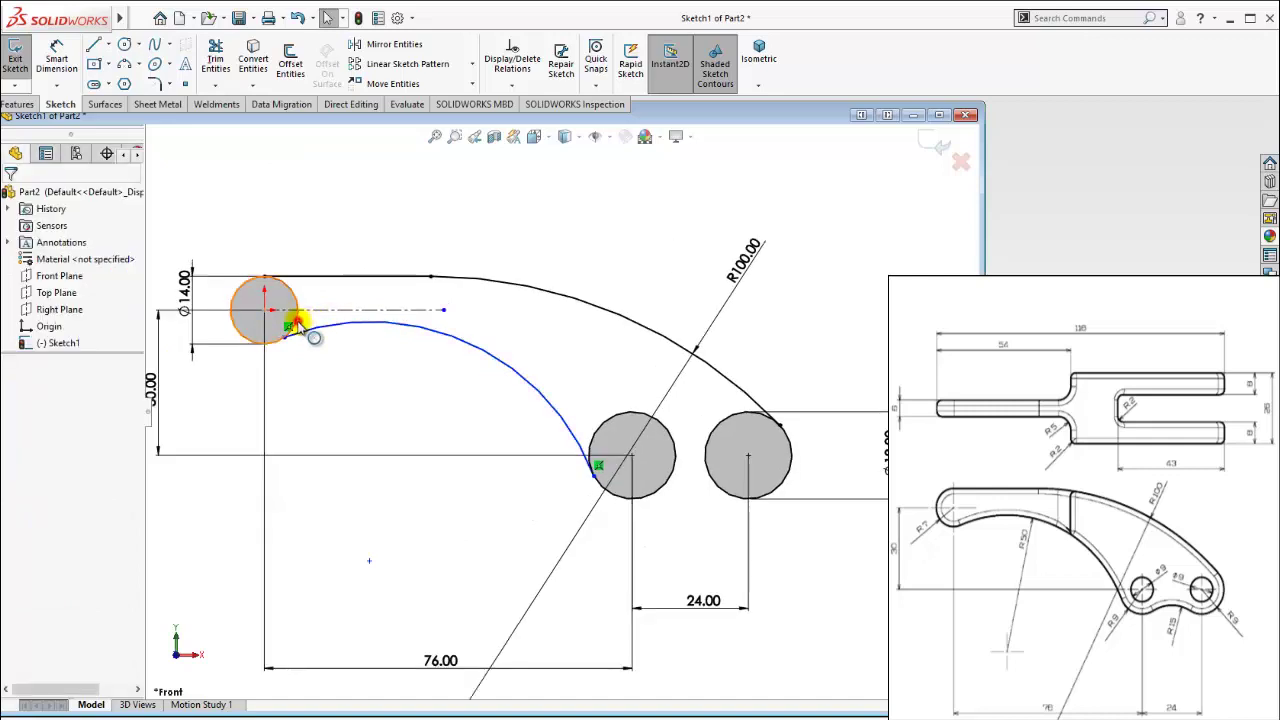
left_click(298, 322)
left_click(323, 327, "ctrl")
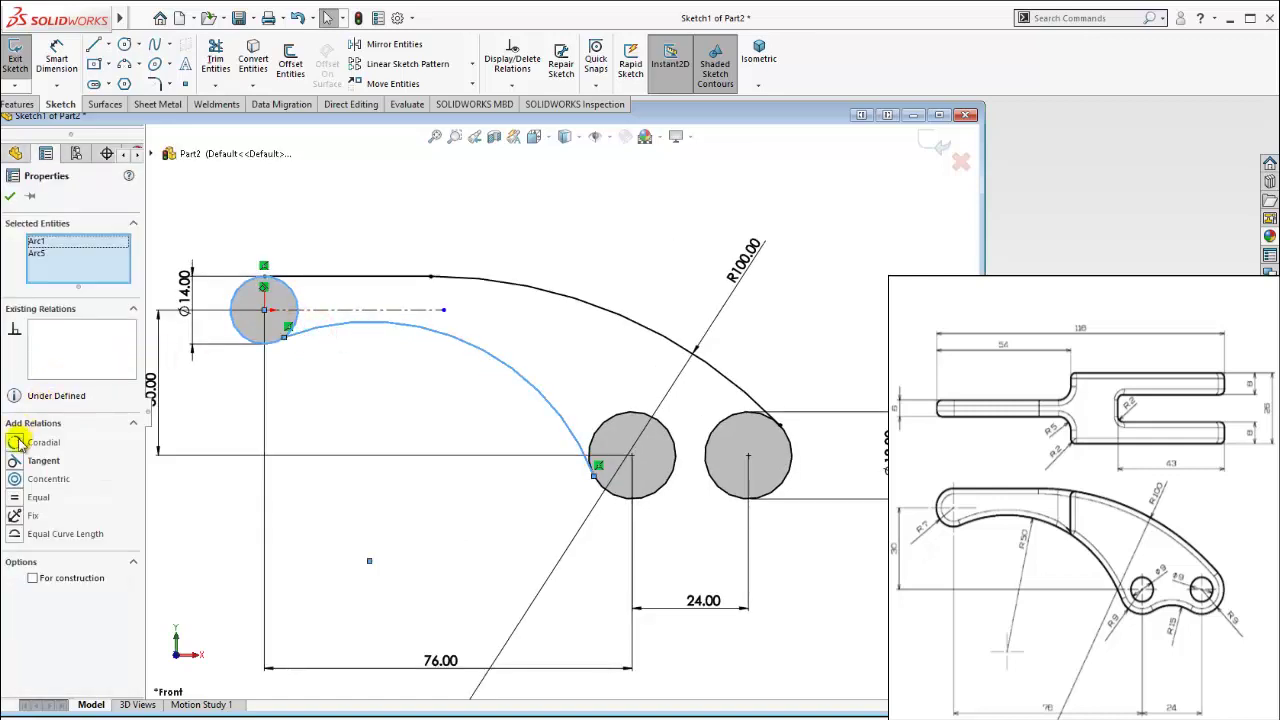
left_click(18, 461)
key("Escape")
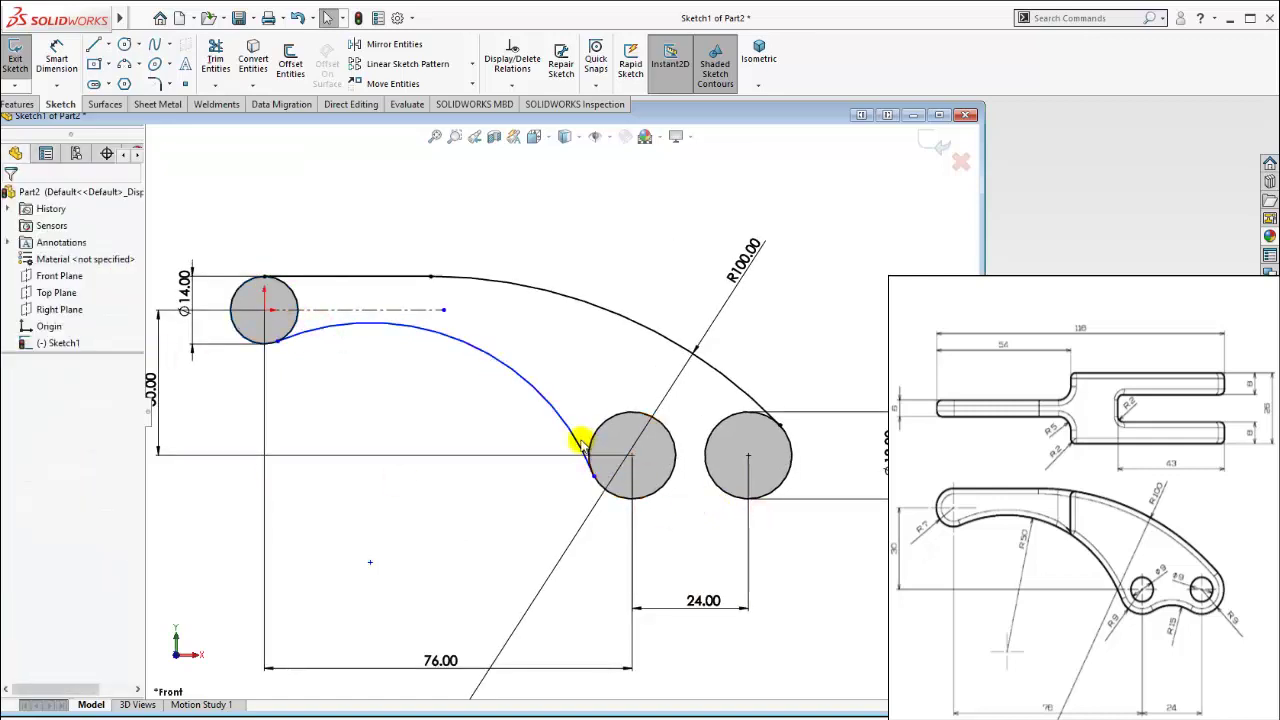
left_click(582, 440)
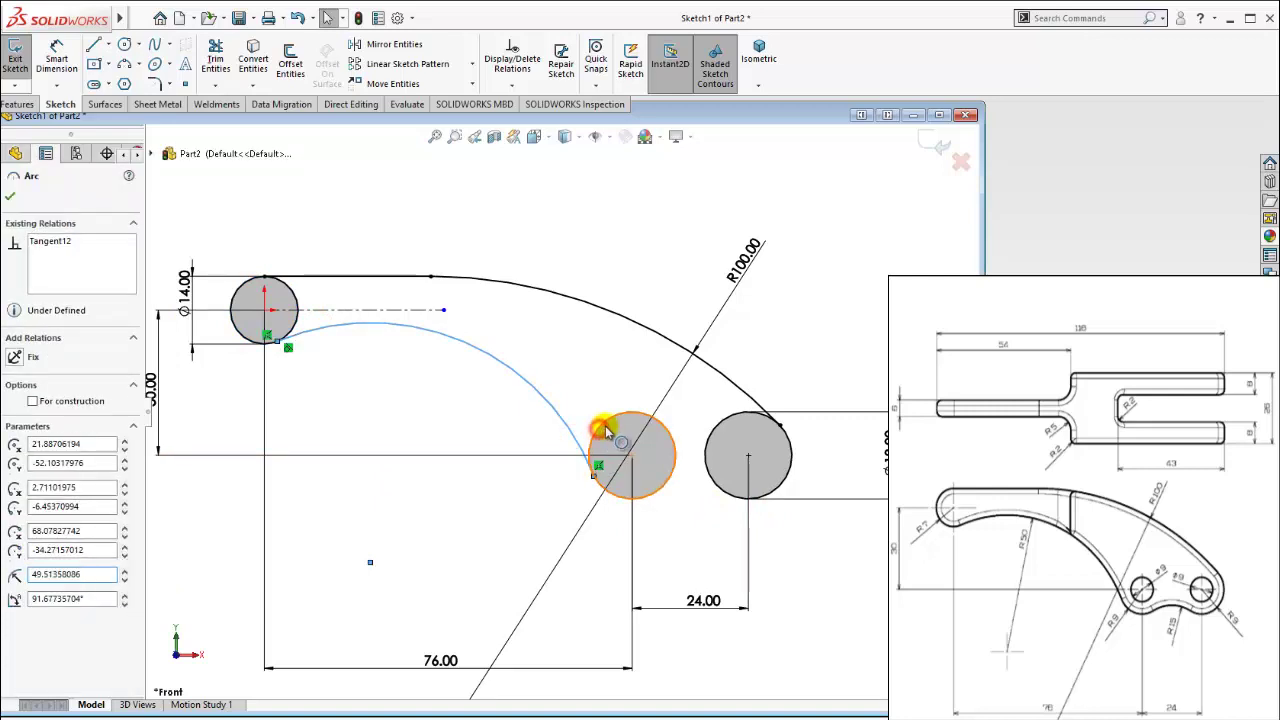
left_click(604, 430, "ctrl")
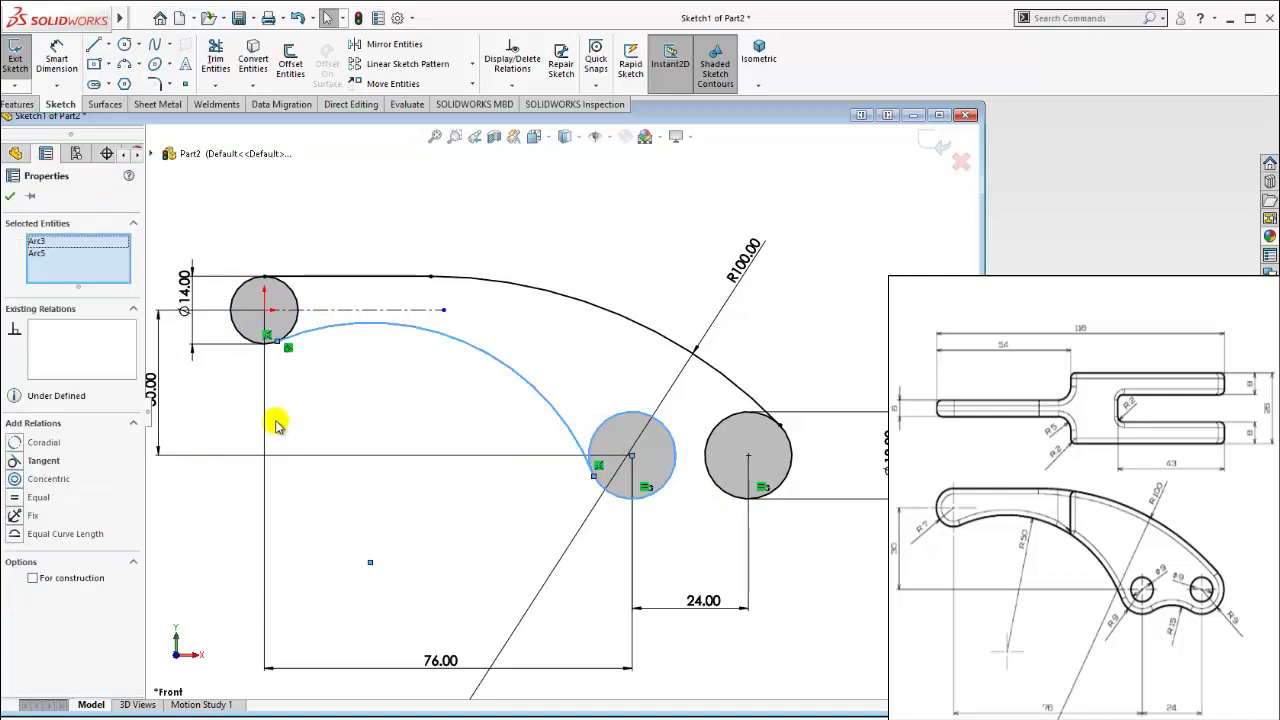
left_click(18, 461)
left_click(366, 505)
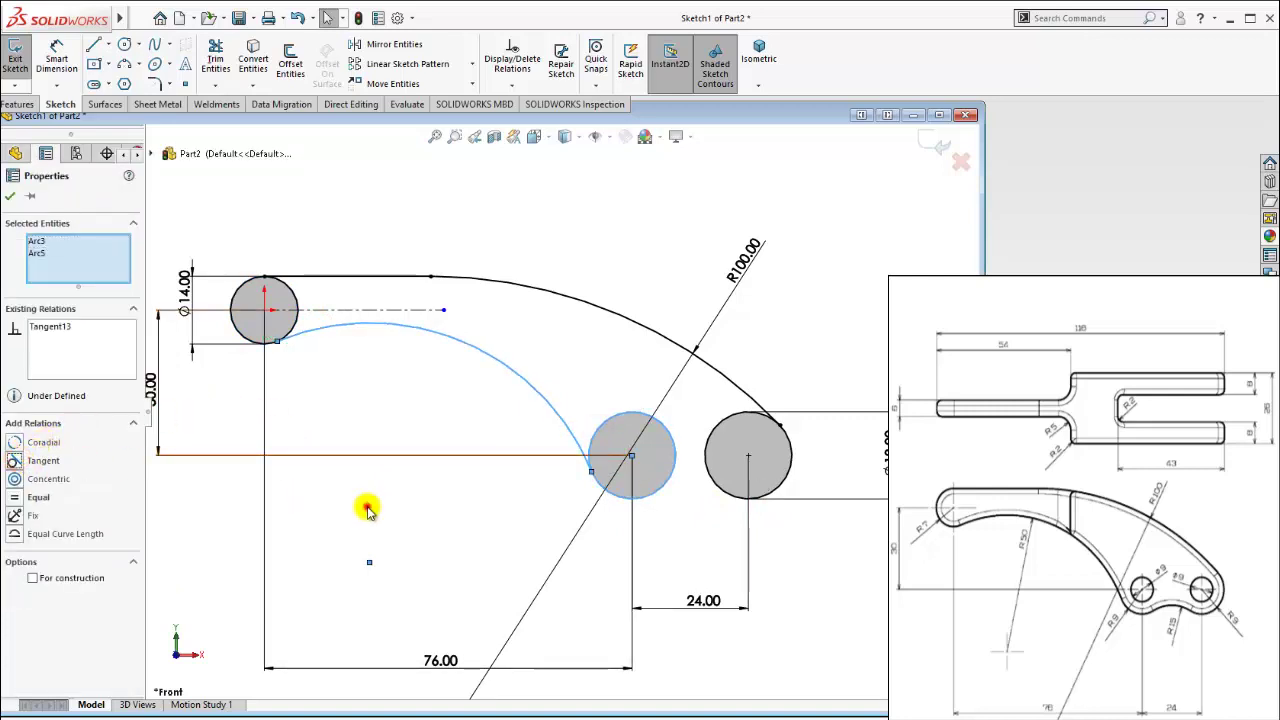
Step: Dimension the inner arc's radius to 50 mm
left_click(57, 55)
left_click(462, 352)
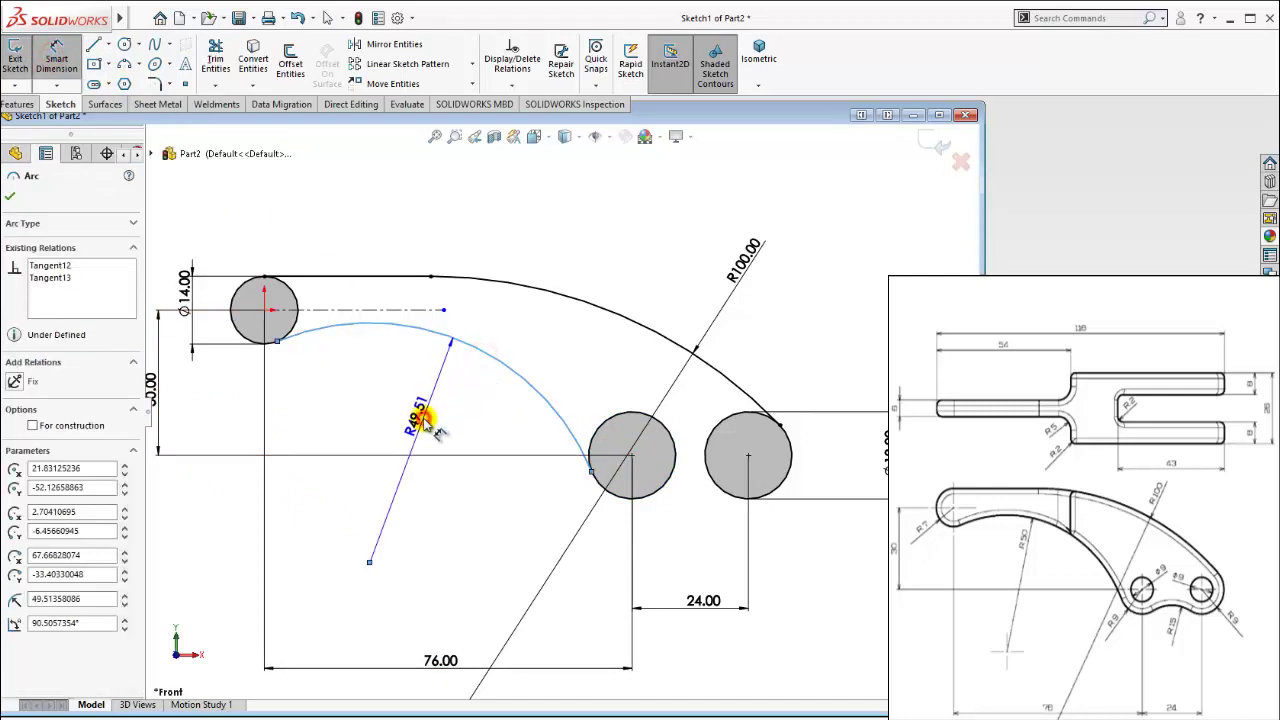
left_click(441, 404)
type("50")
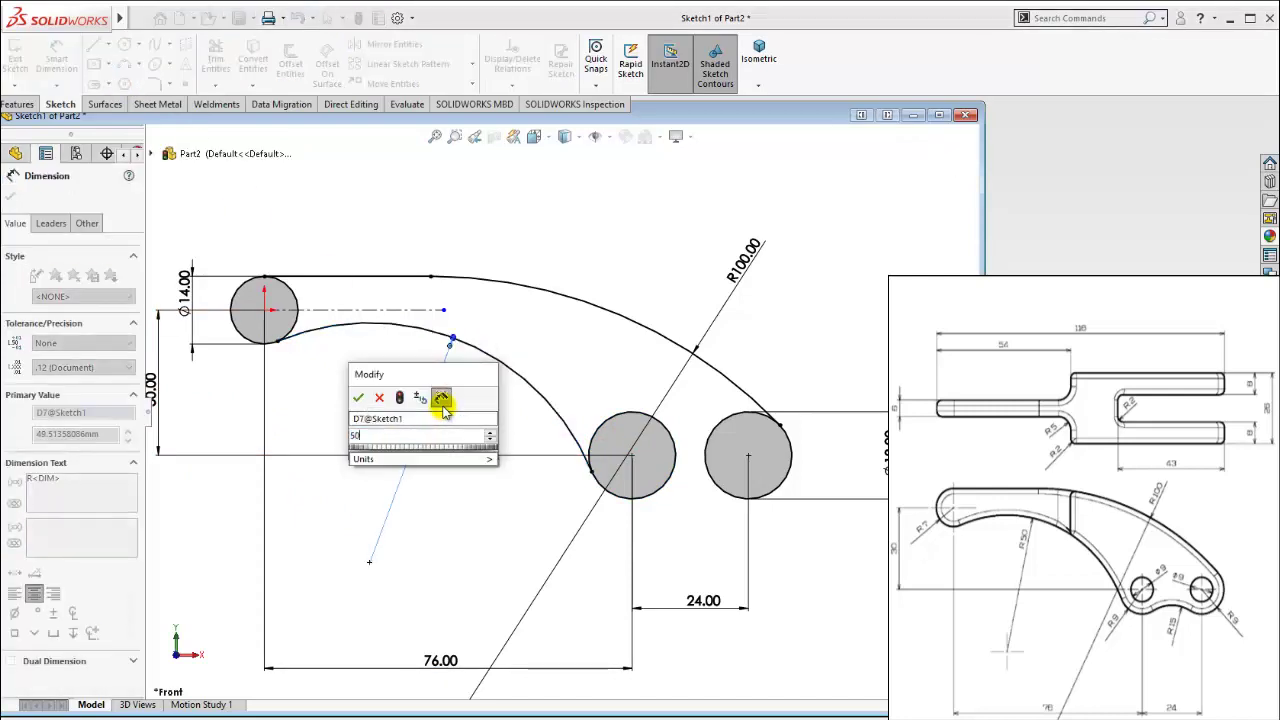
key("Return")
key("Escape")
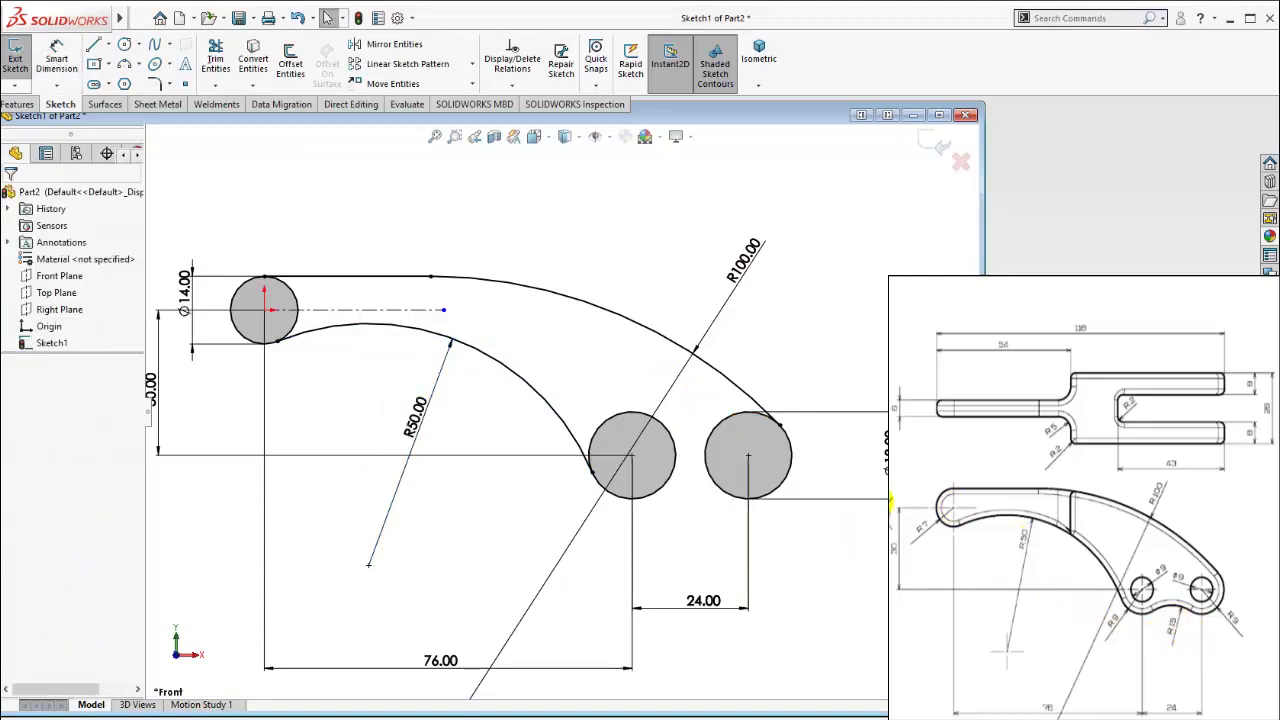
Step: Draw a small three-point arc bridging the middle and right circles
left_click(125, 66)
scroll(672, 500, "down", 2)
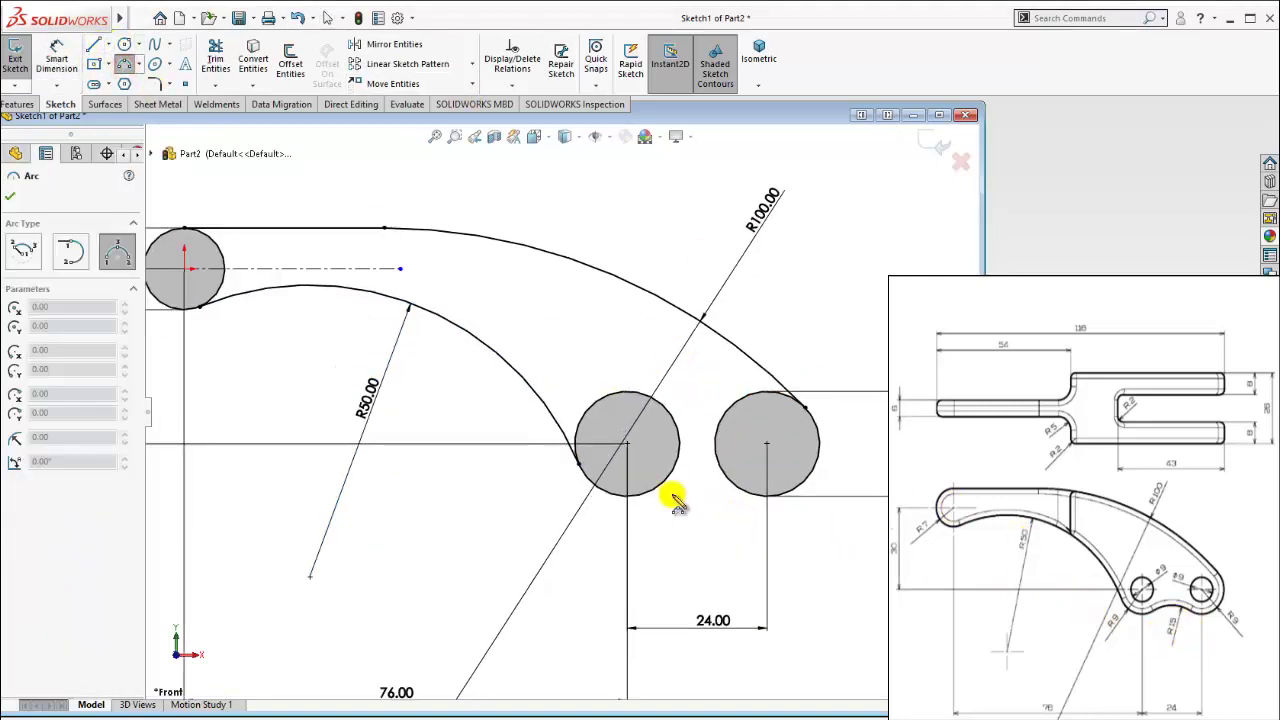
left_click(657, 489)
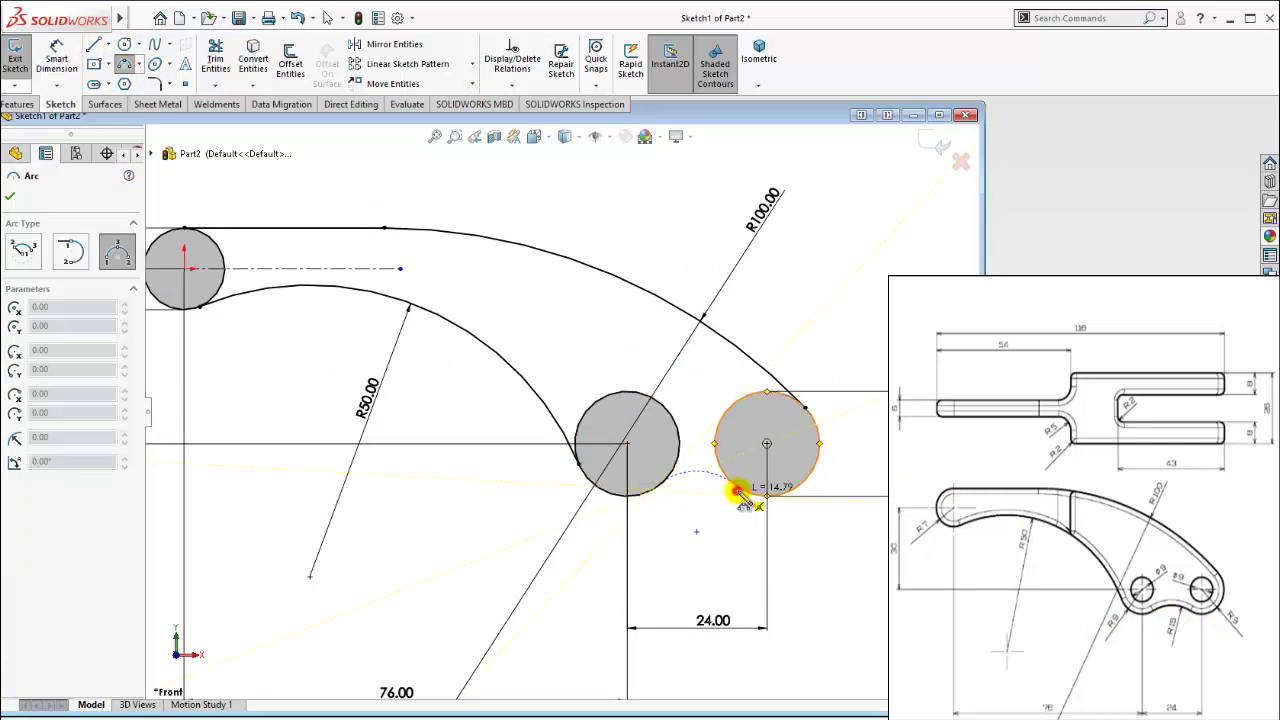
left_click(736, 490)
left_click(697, 476)
key("Escape")
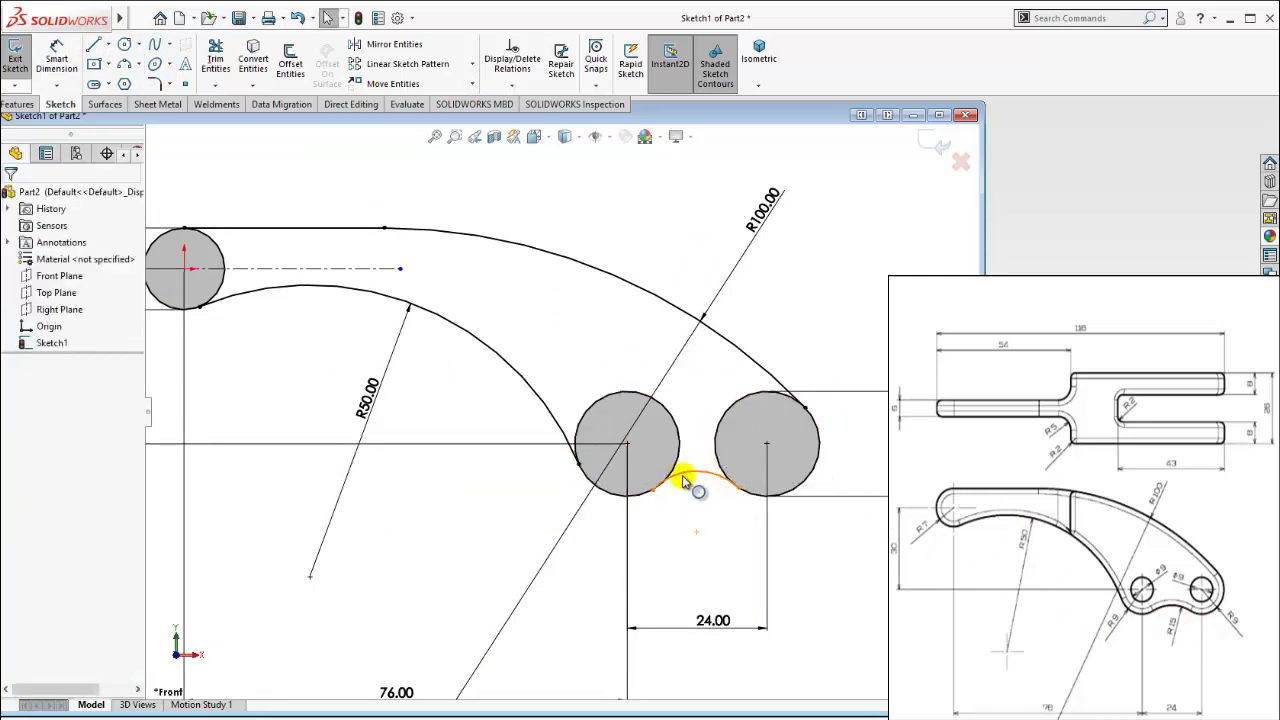
Step: Make the small arc tangent to the middle and right circles
left_click(690, 476)
left_click(671, 458, "ctrl")
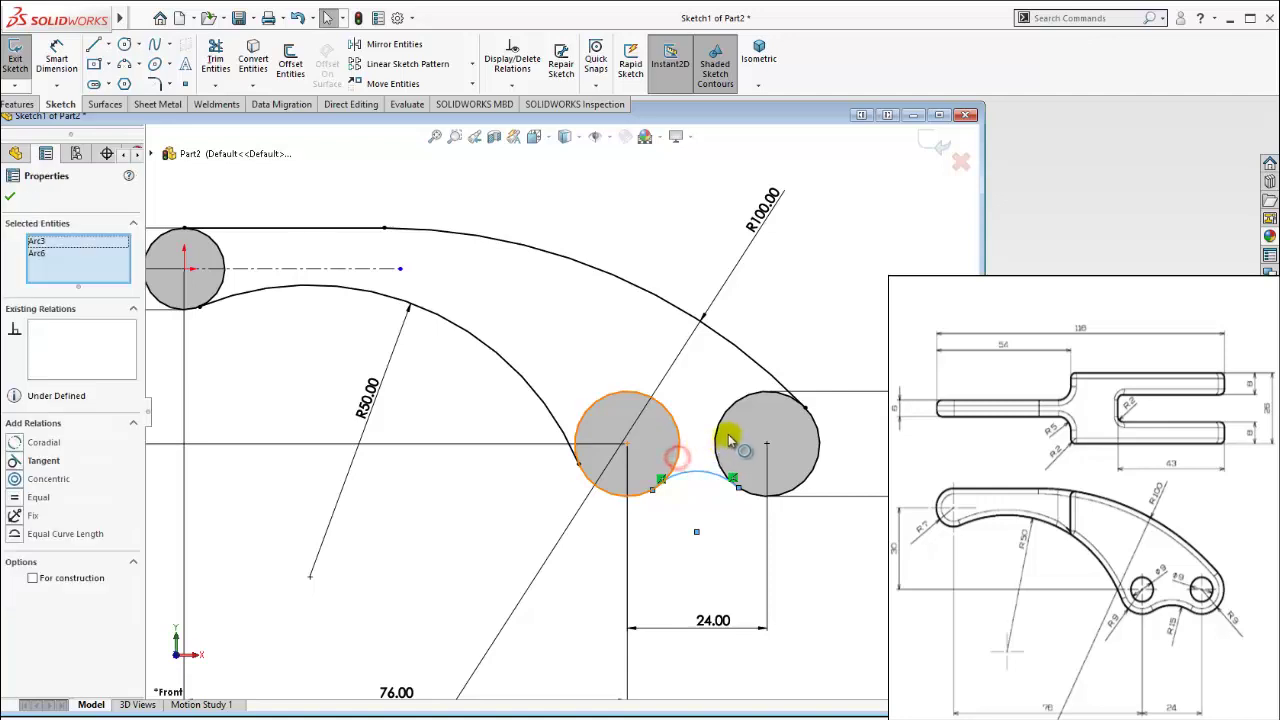
left_click(743, 392)
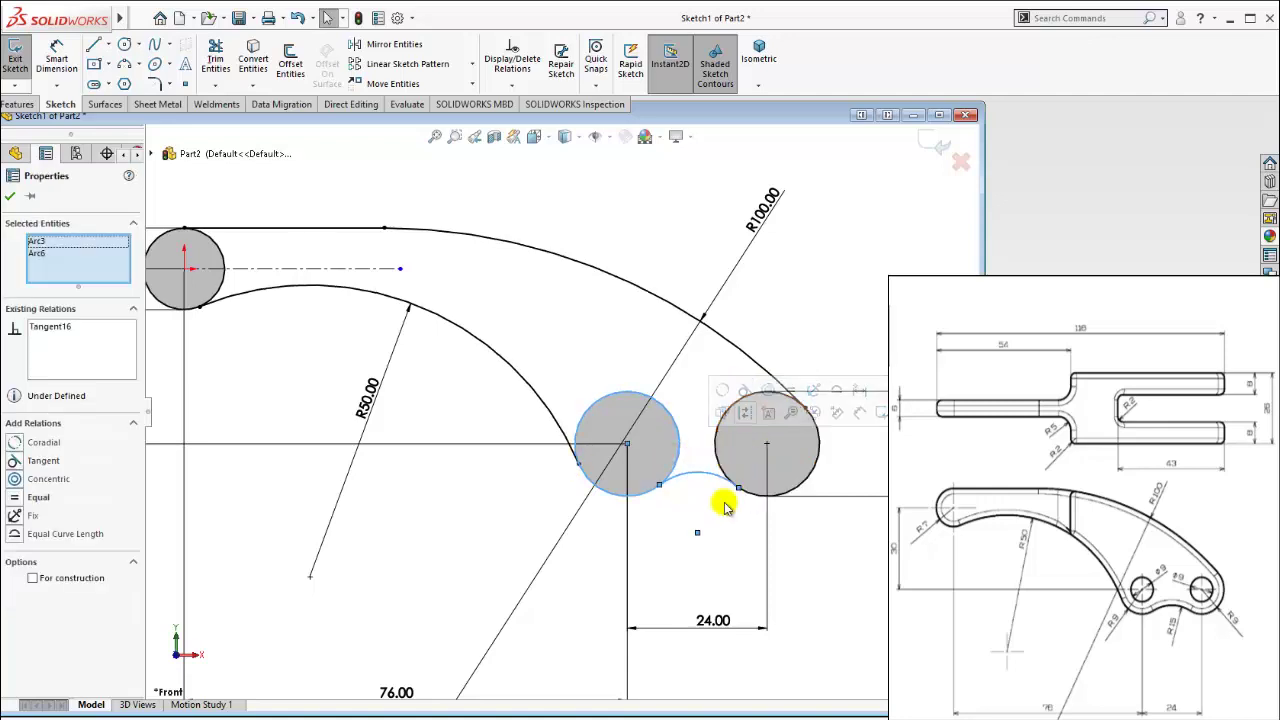
left_click(718, 517)
left_click(719, 479)
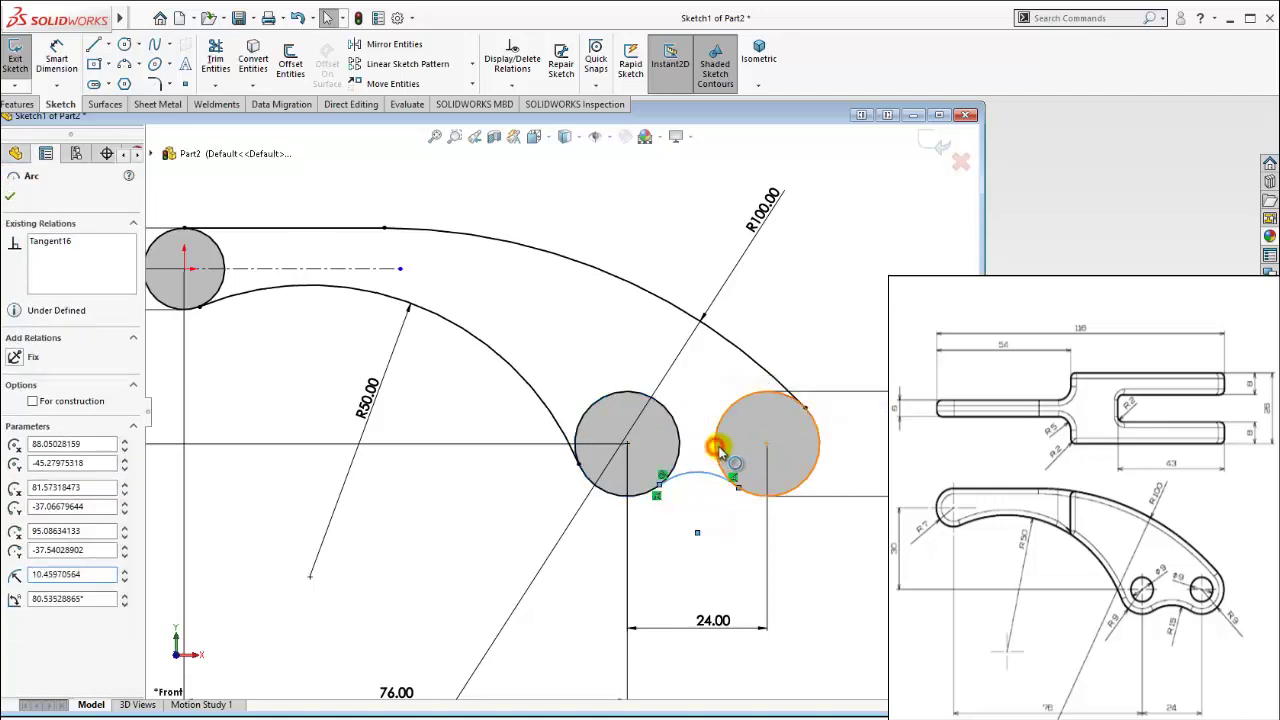
left_click(718, 448, "ctrl")
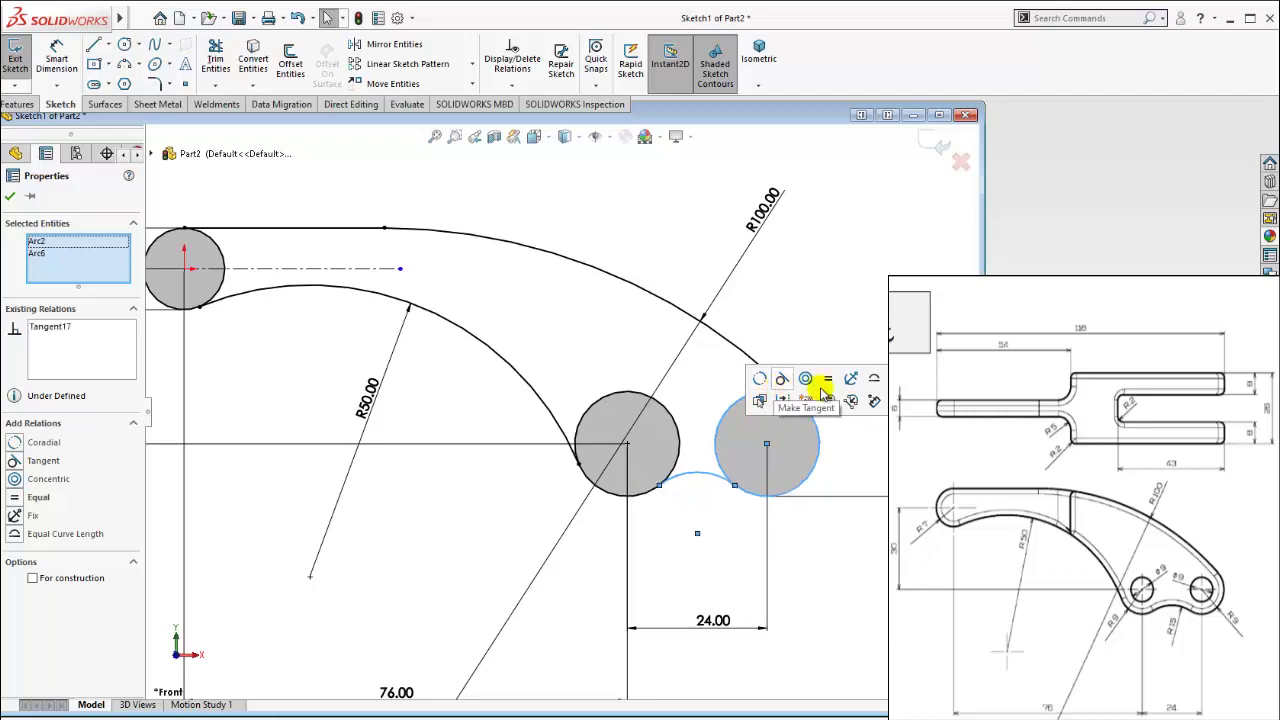
left_click(822, 291)
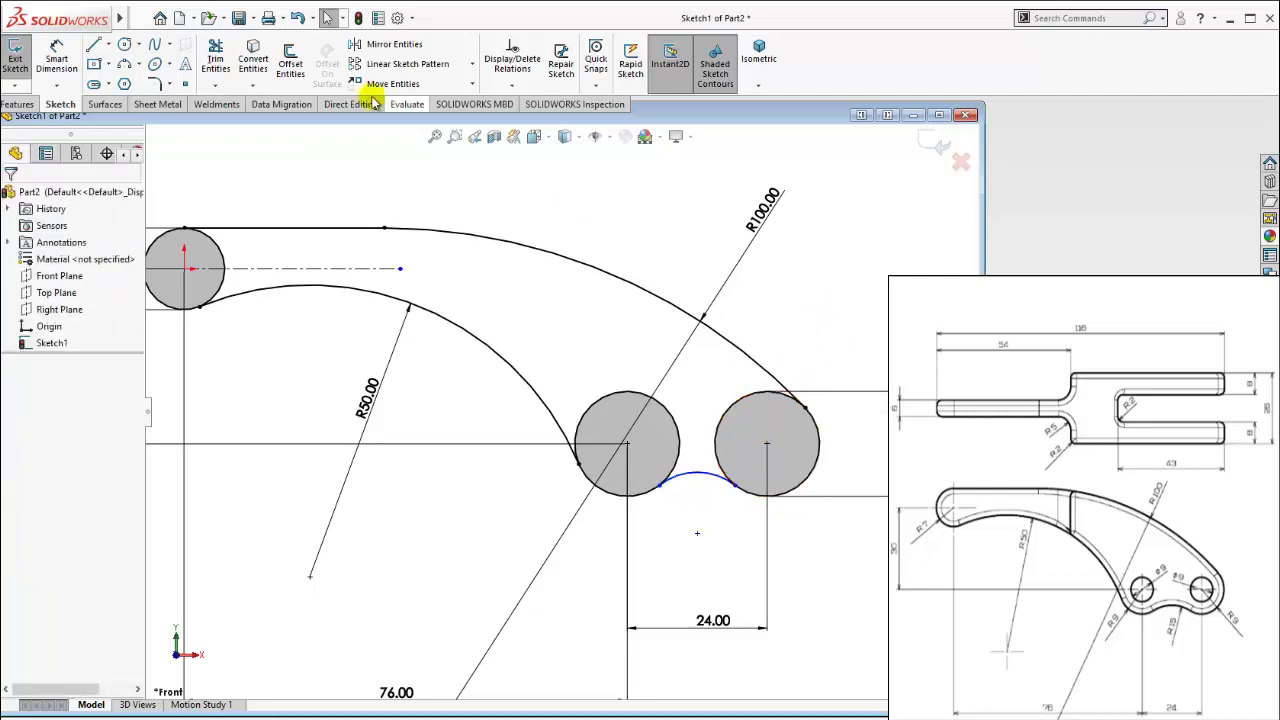
Step: Dimension the small arc's radius as 15 mm
left_click(56, 56)
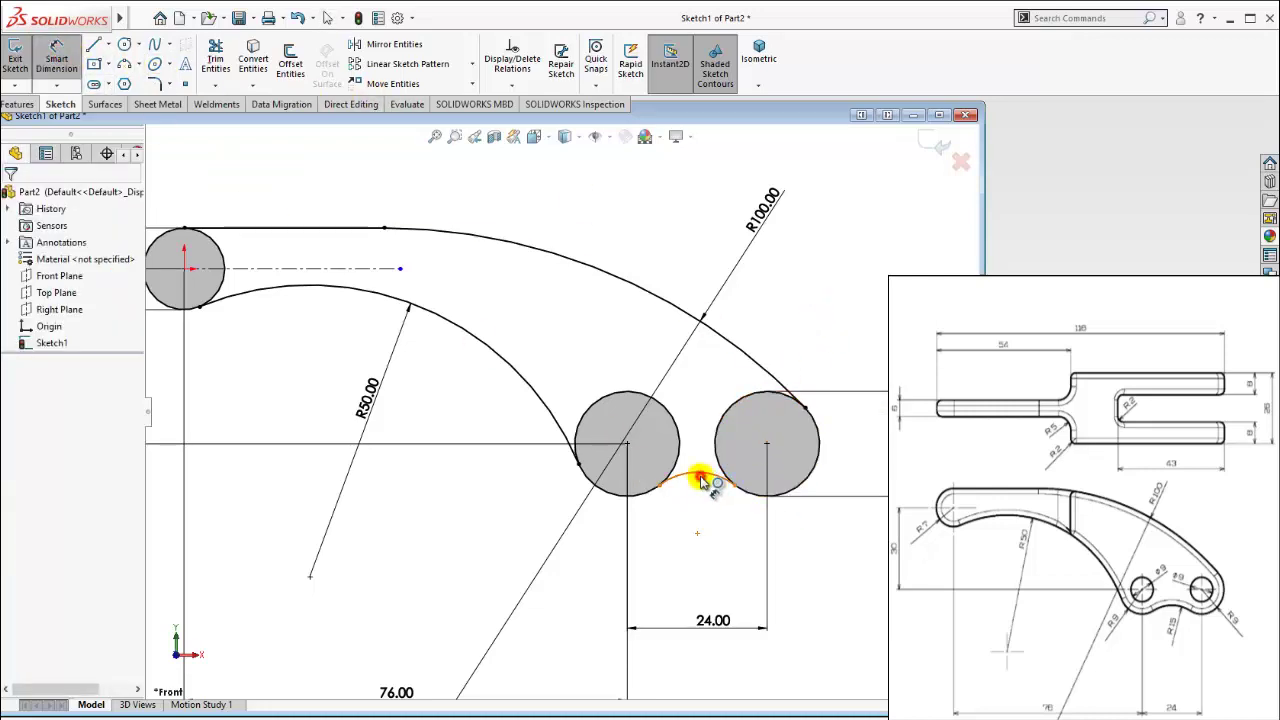
left_click(700, 478)
left_click(703, 510)
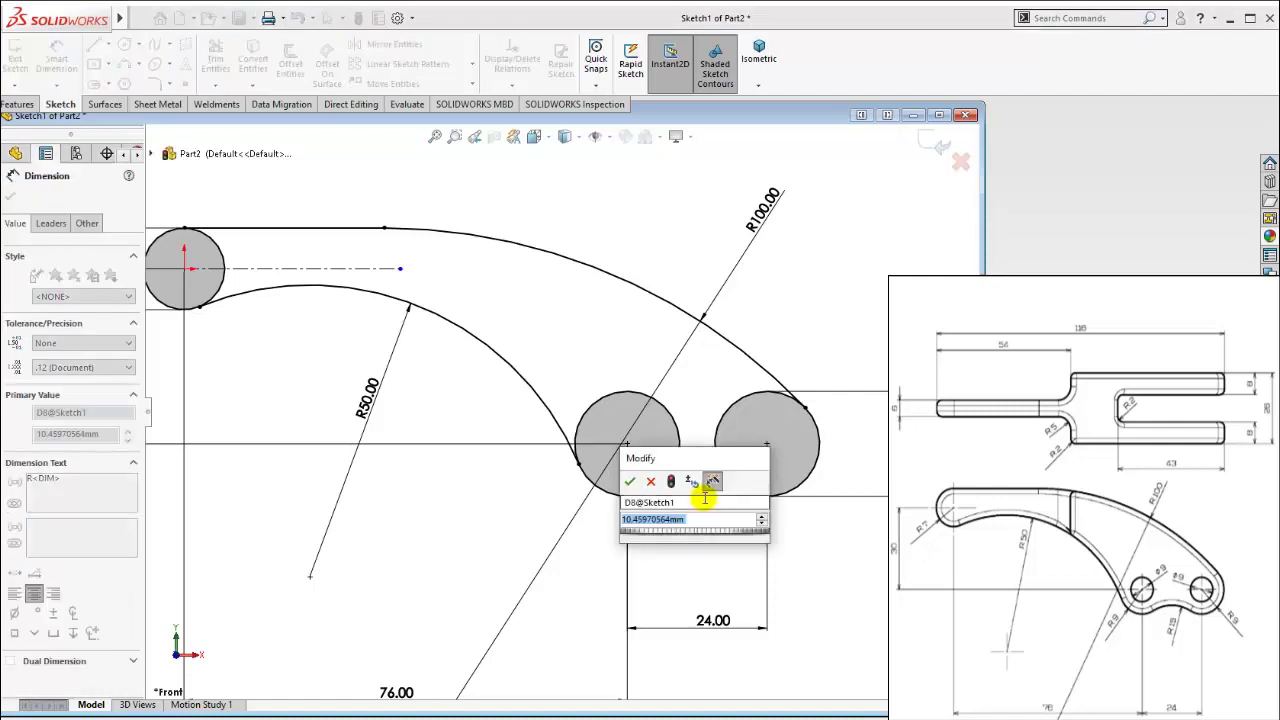
type("15")
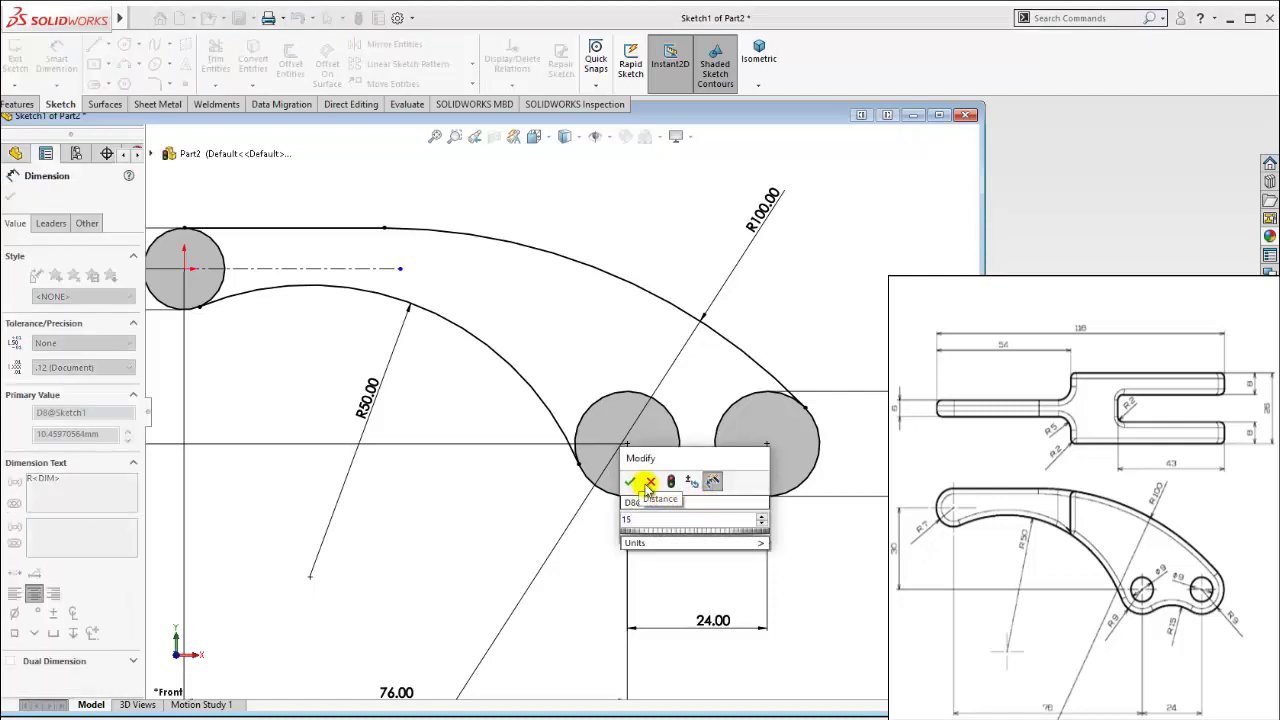
left_click(630, 482)
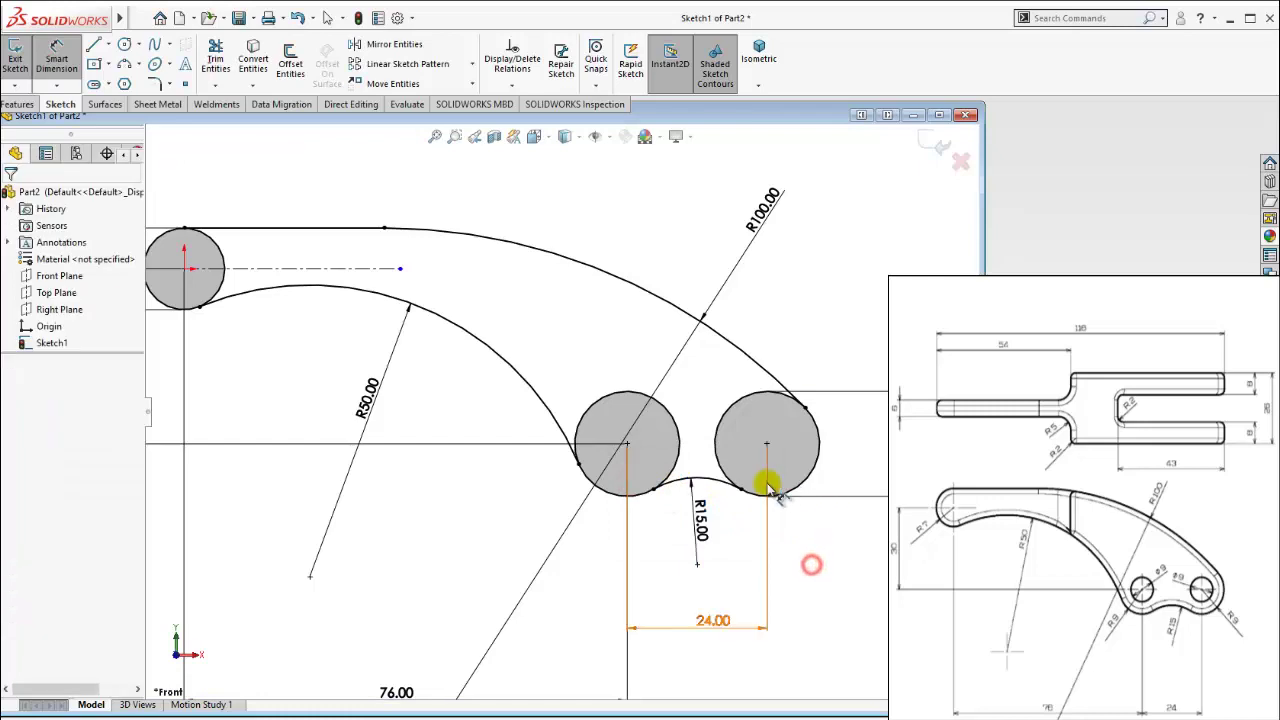
key("Escape")
Step: Power-trim the leftover arcs of the left and right circles
left_click(222, 58)
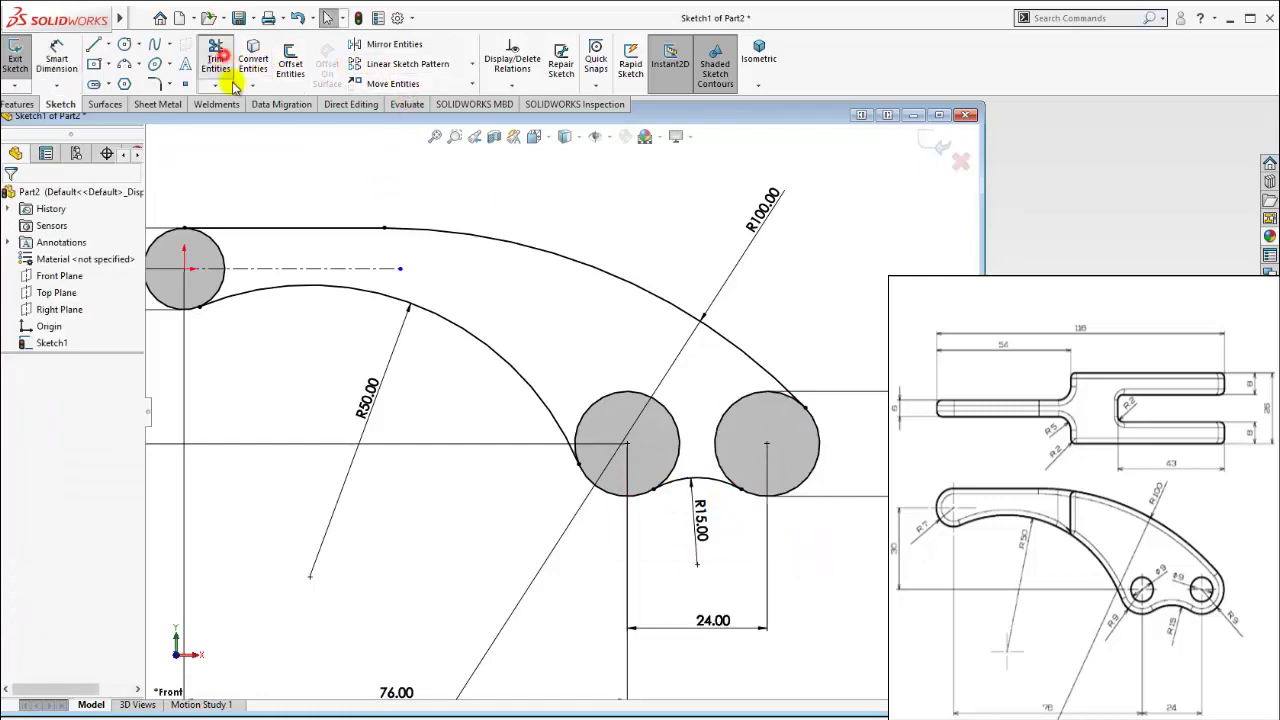
left_click_drag(251, 246, 214, 251)
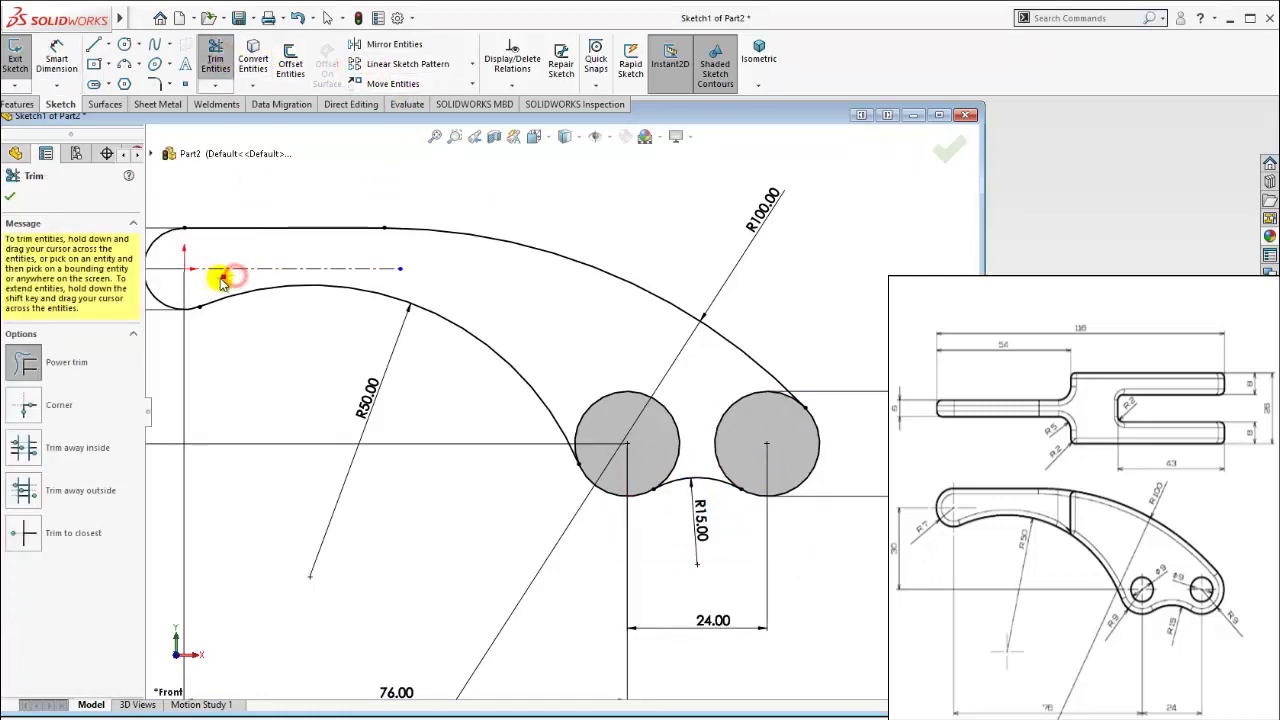
left_click_drag(615, 371, 630, 418)
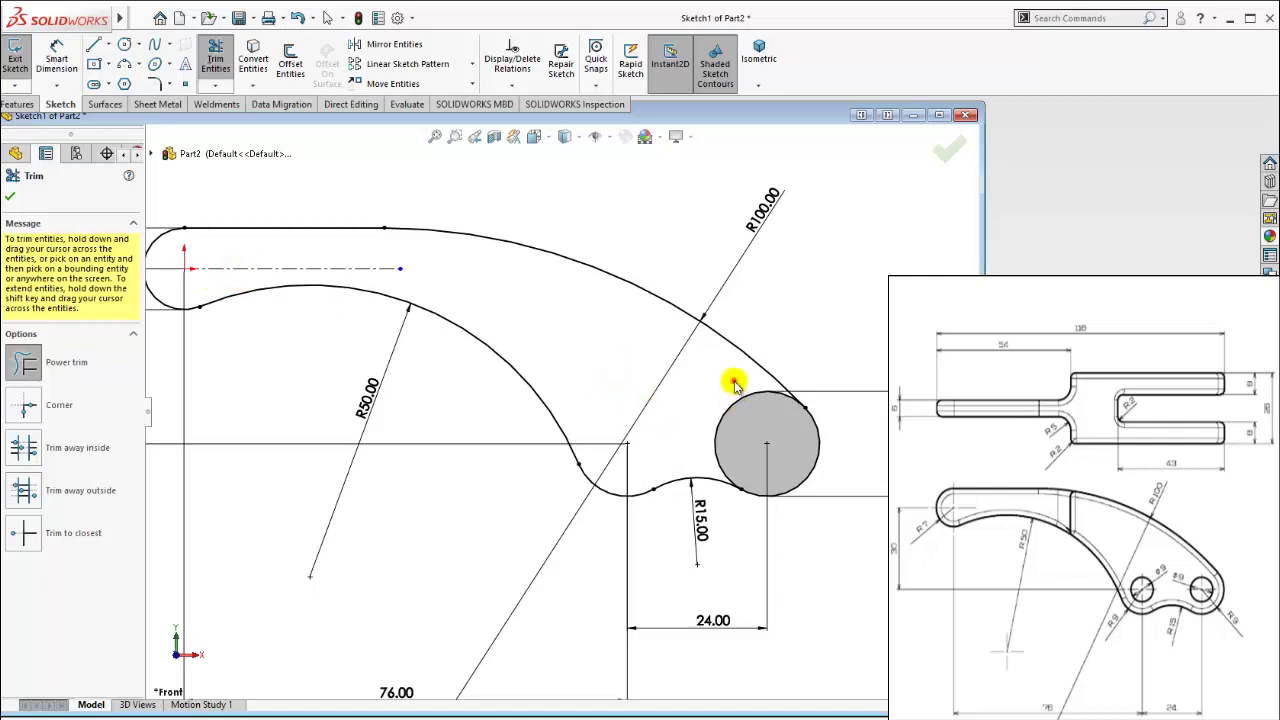
left_click_drag(733, 383, 743, 409)
key("f")
key("Escape")
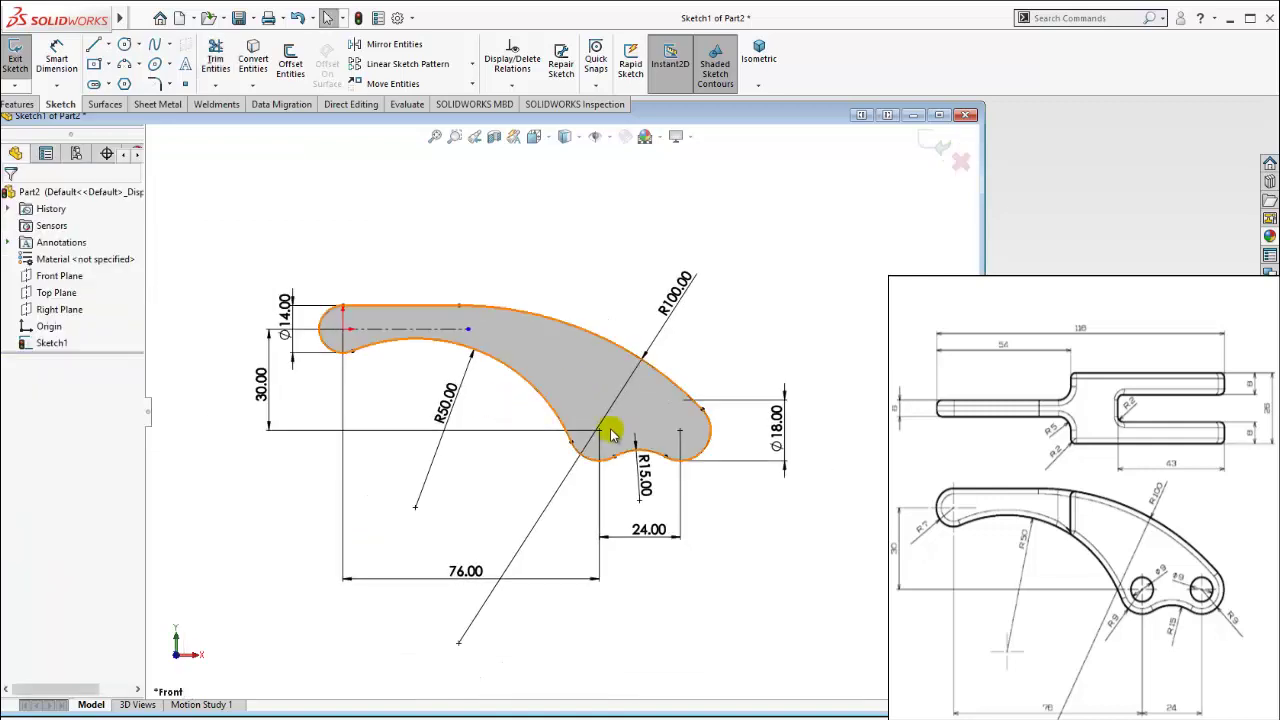
Step: Switch to isometric view and zoom to inspect the trimmed outline
left_click(762, 68)
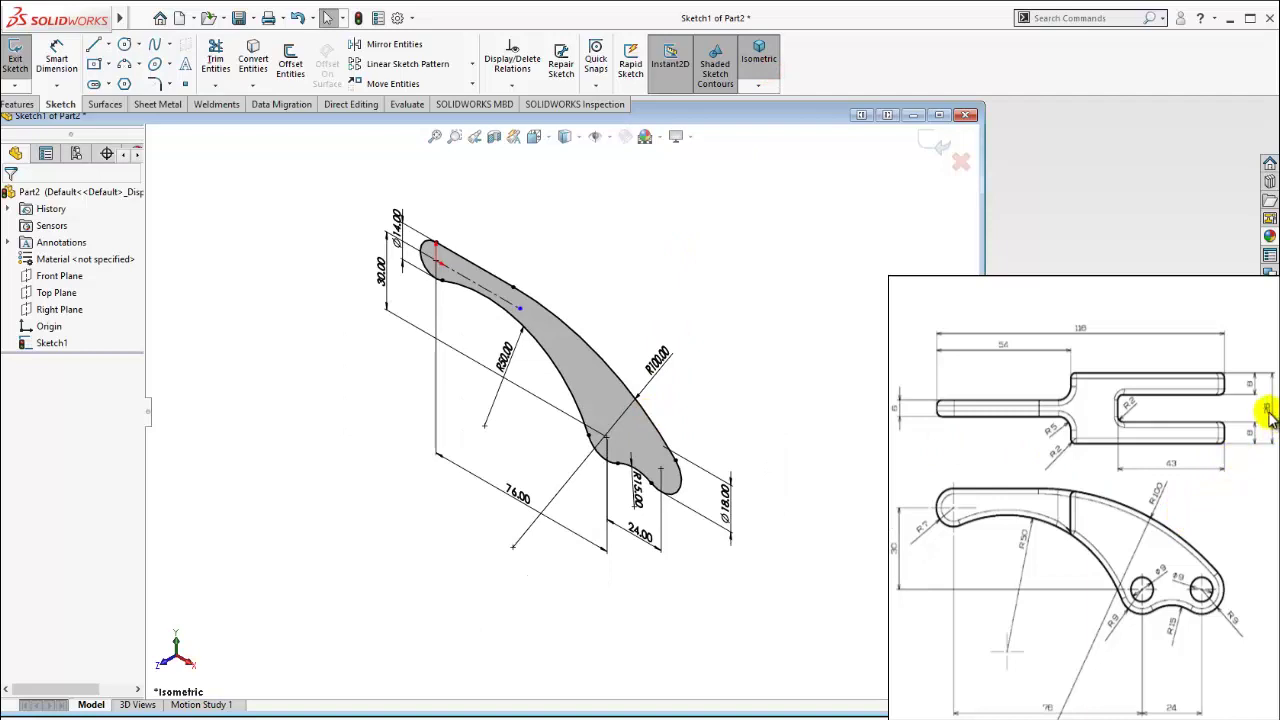
scroll(1268, 410, "up", 2)
scroll(1266, 400, "up", 1)
scroll(1262, 385, "up", 1)
scroll(1252, 368, "up", 1)
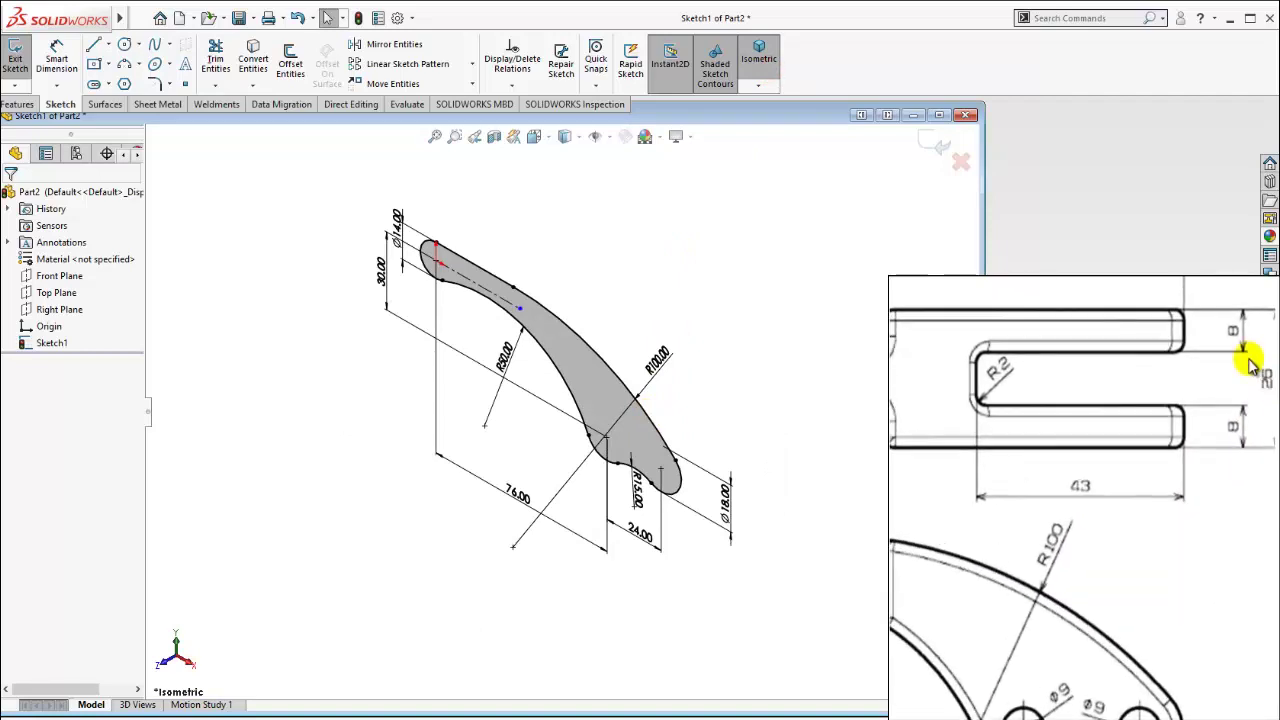
scroll(1229, 386, "down", 2)
scroll(1194, 400, "down", 2)
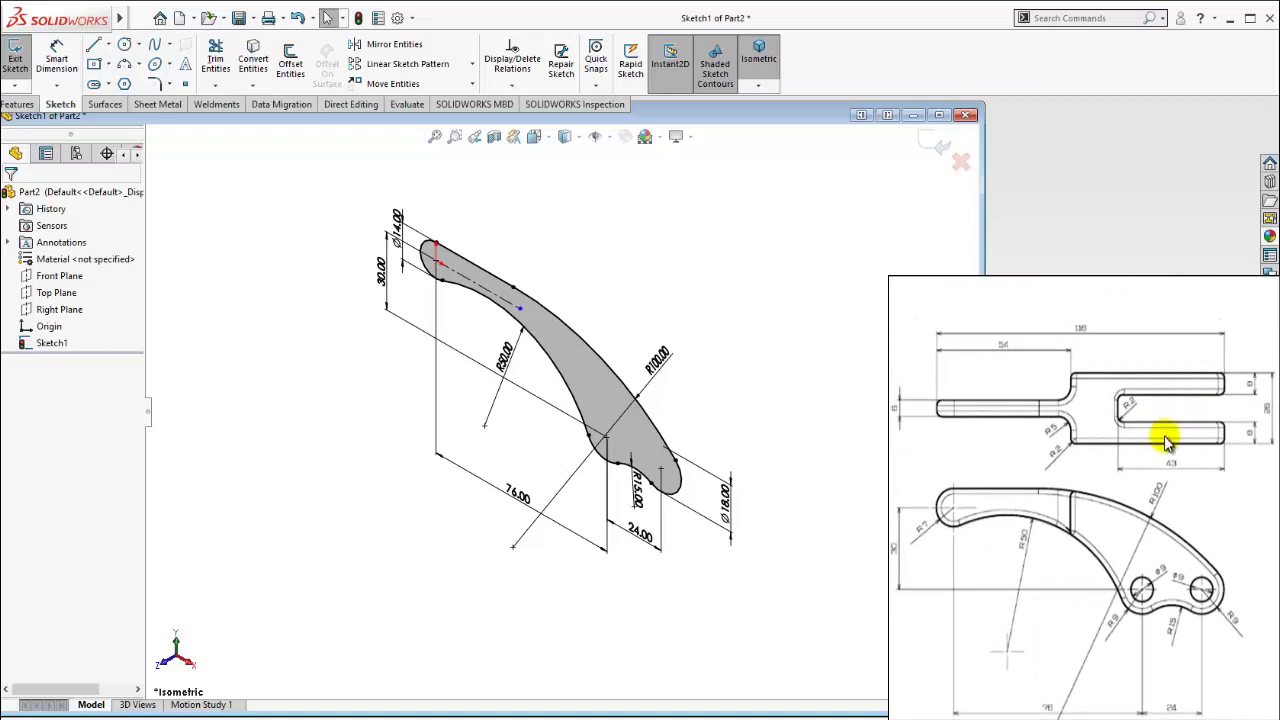
Step: Extrude the closed lever outline Mid Plane to a 26 mm thick boss
left_click(20, 104)
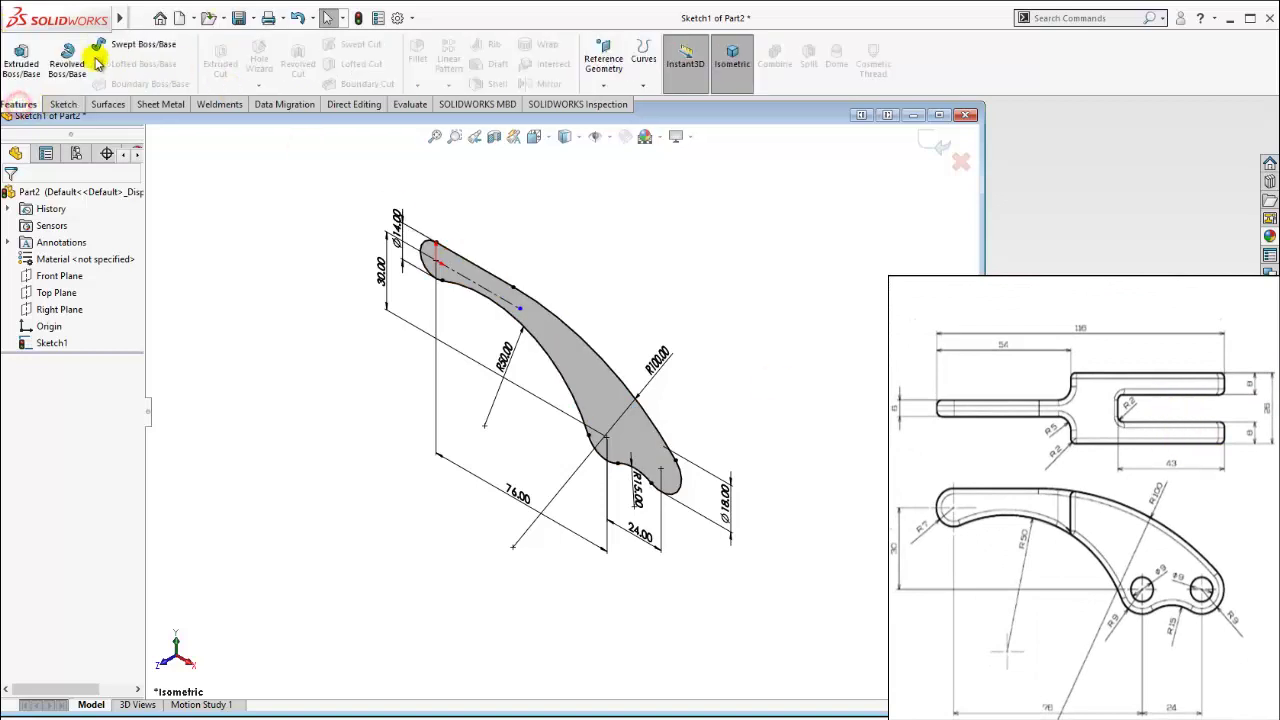
left_click(22, 58)
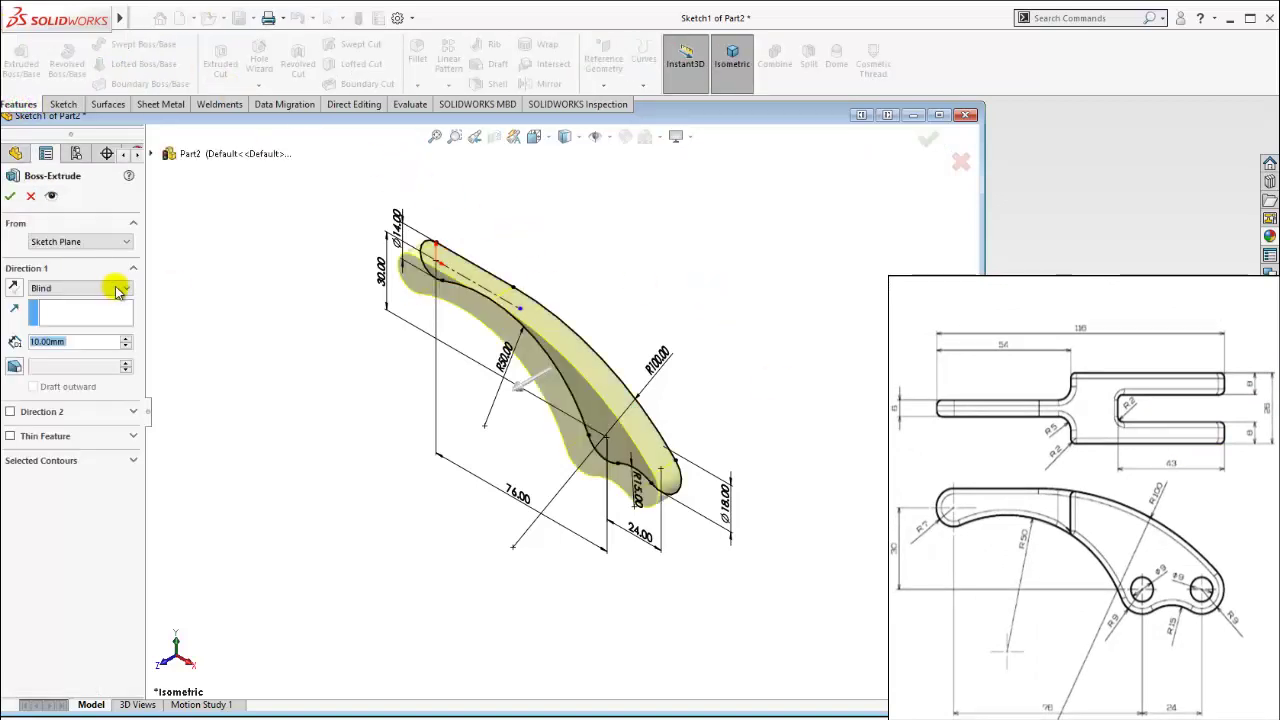
left_click(117, 290)
left_click(50, 341)
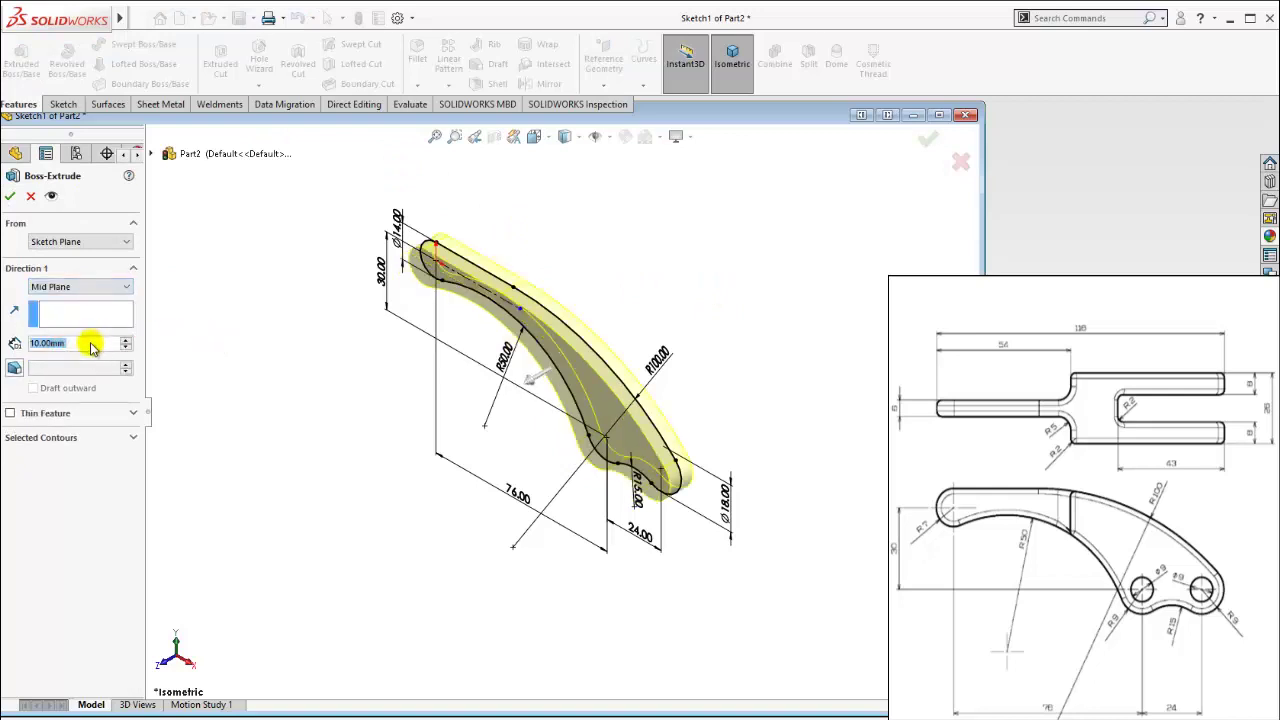
type("26")
key("Return")
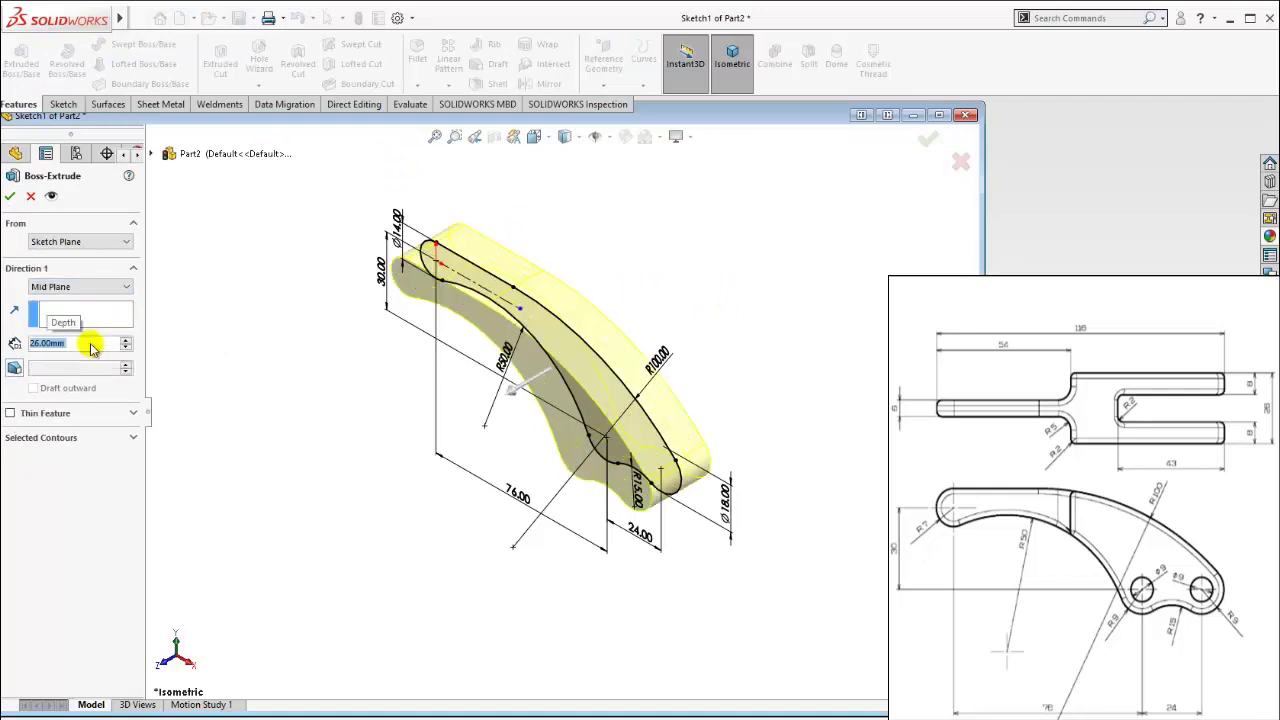
left_click(10, 199)
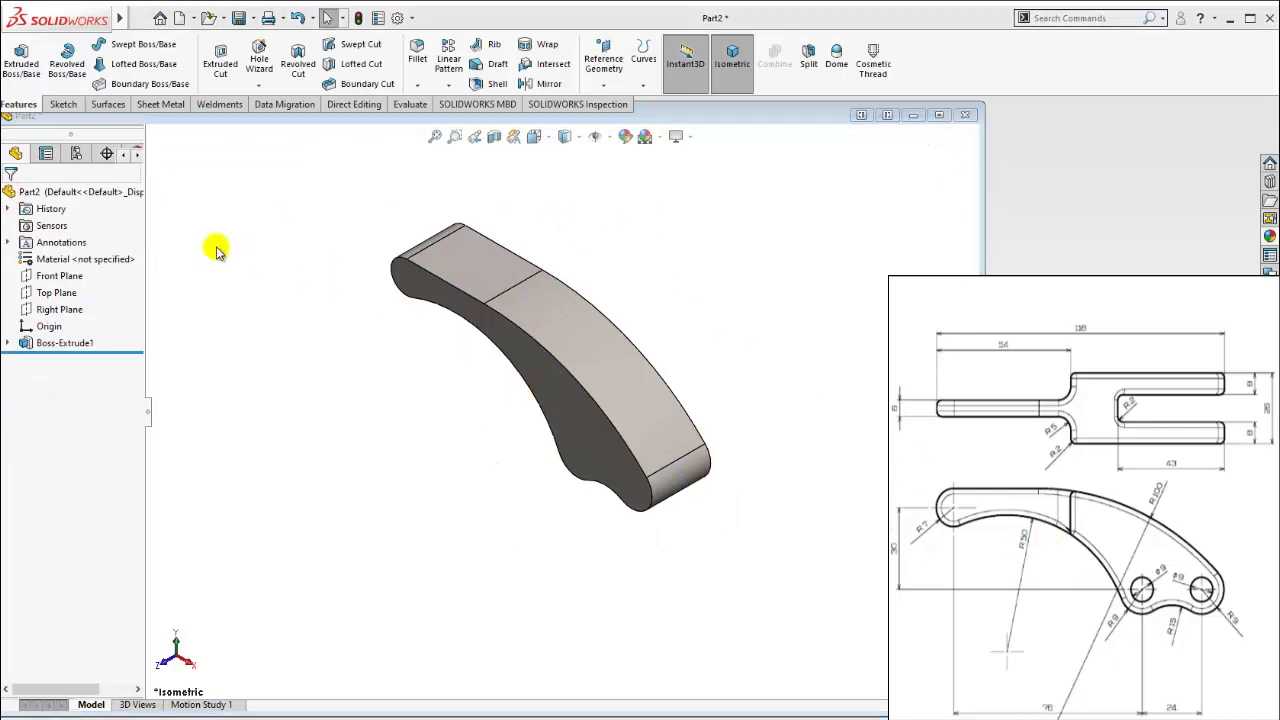
Step: Start a new sketch on the Top Plane, viewed normal to it
left_click(66, 293)
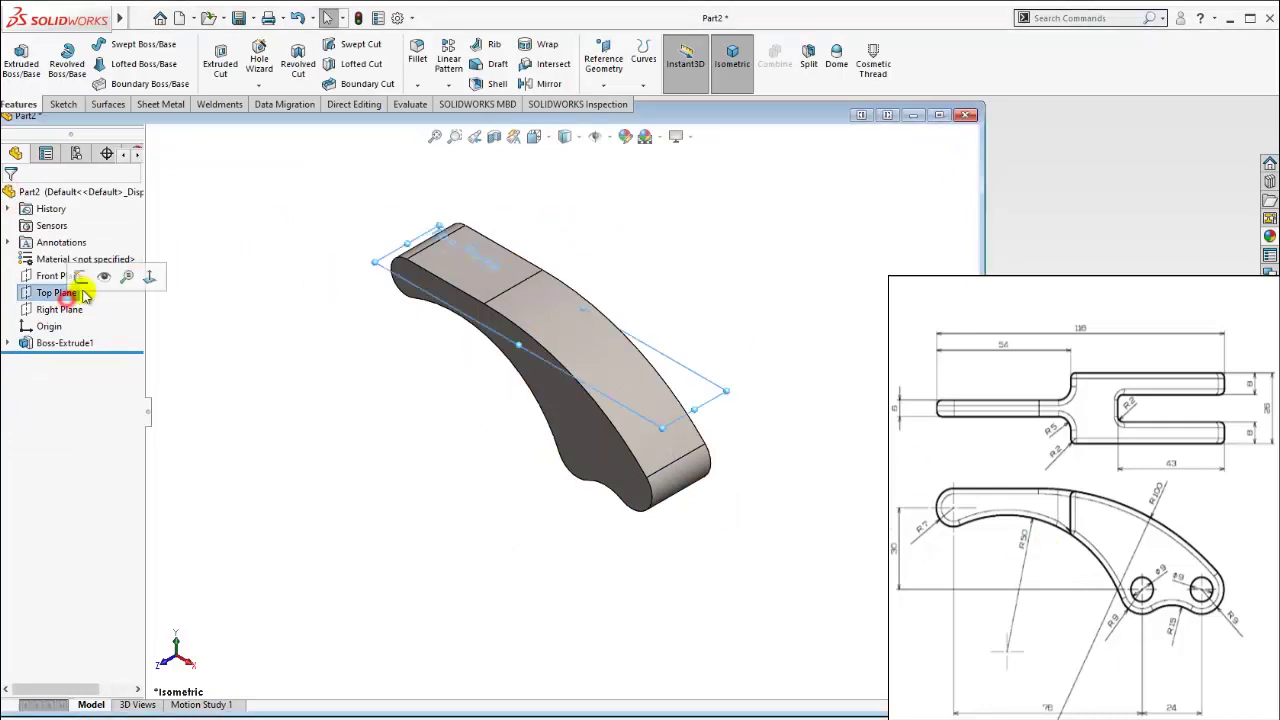
left_click(143, 282)
right_click(66, 293)
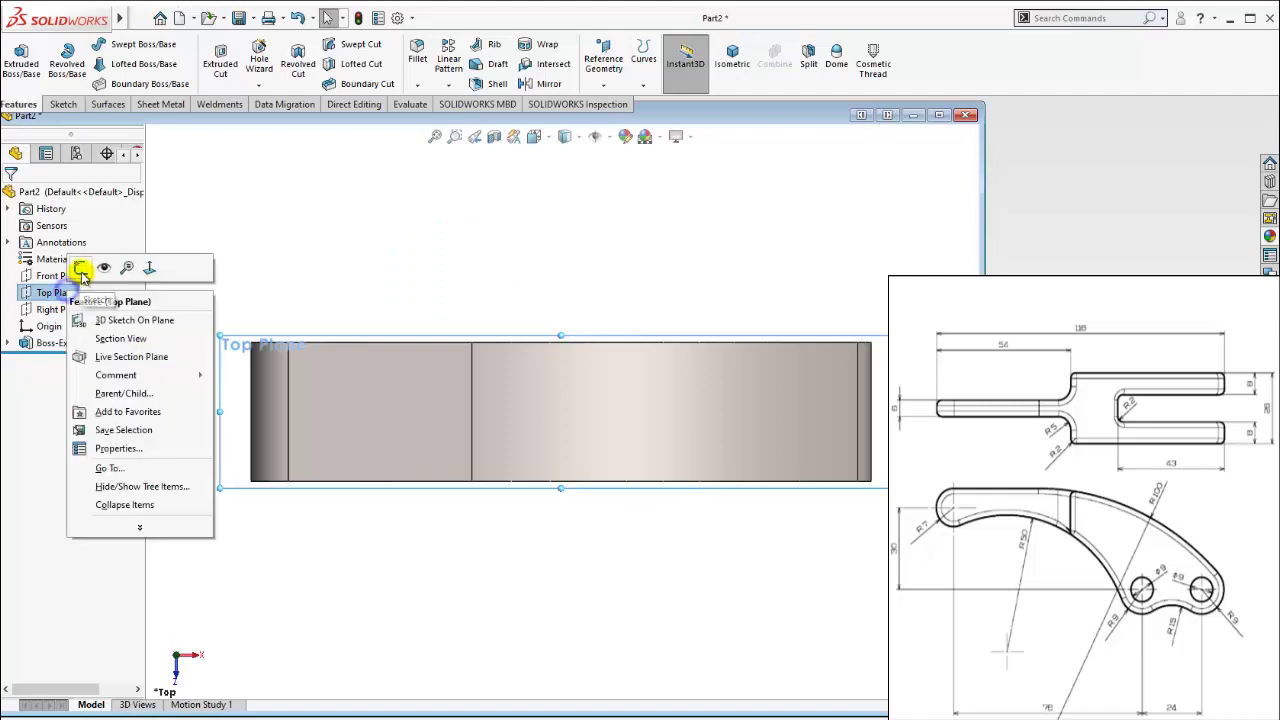
left_click(80, 275)
Step: Draw a horizontal centerline from the part's left edge to its right edge
left_click(108, 47)
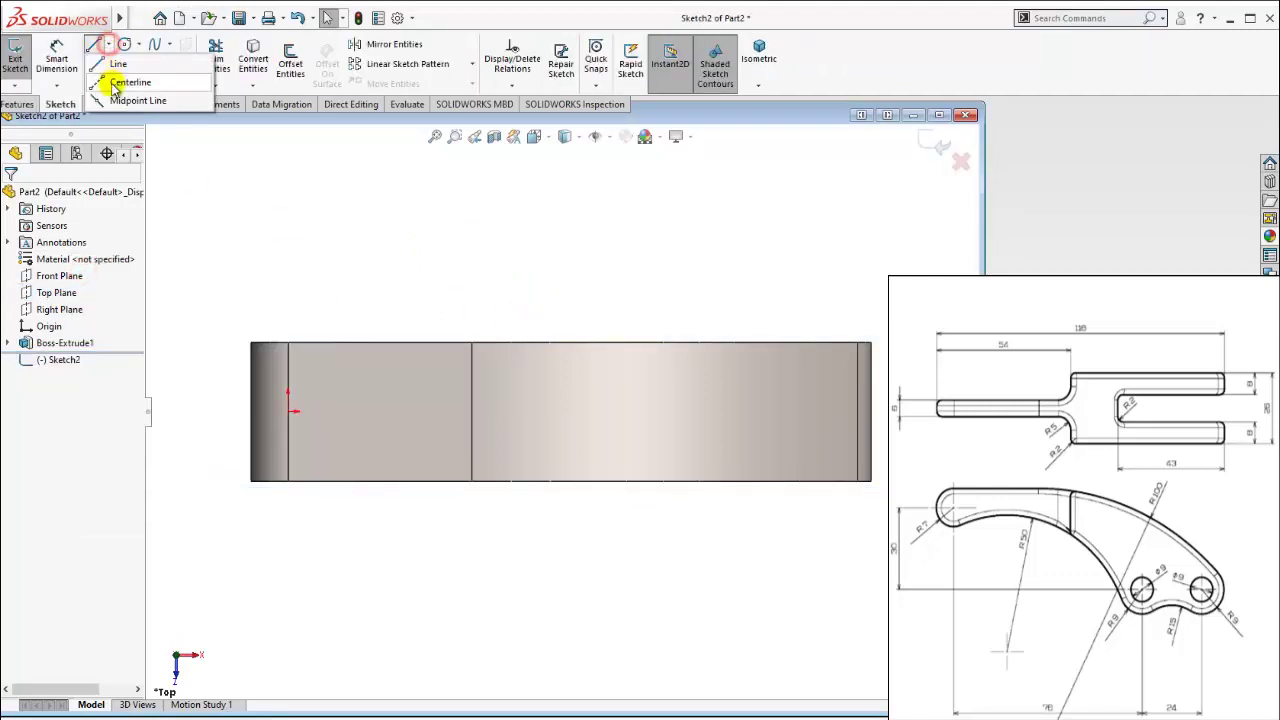
left_click(112, 83)
scroll(600, 405, "up", 1)
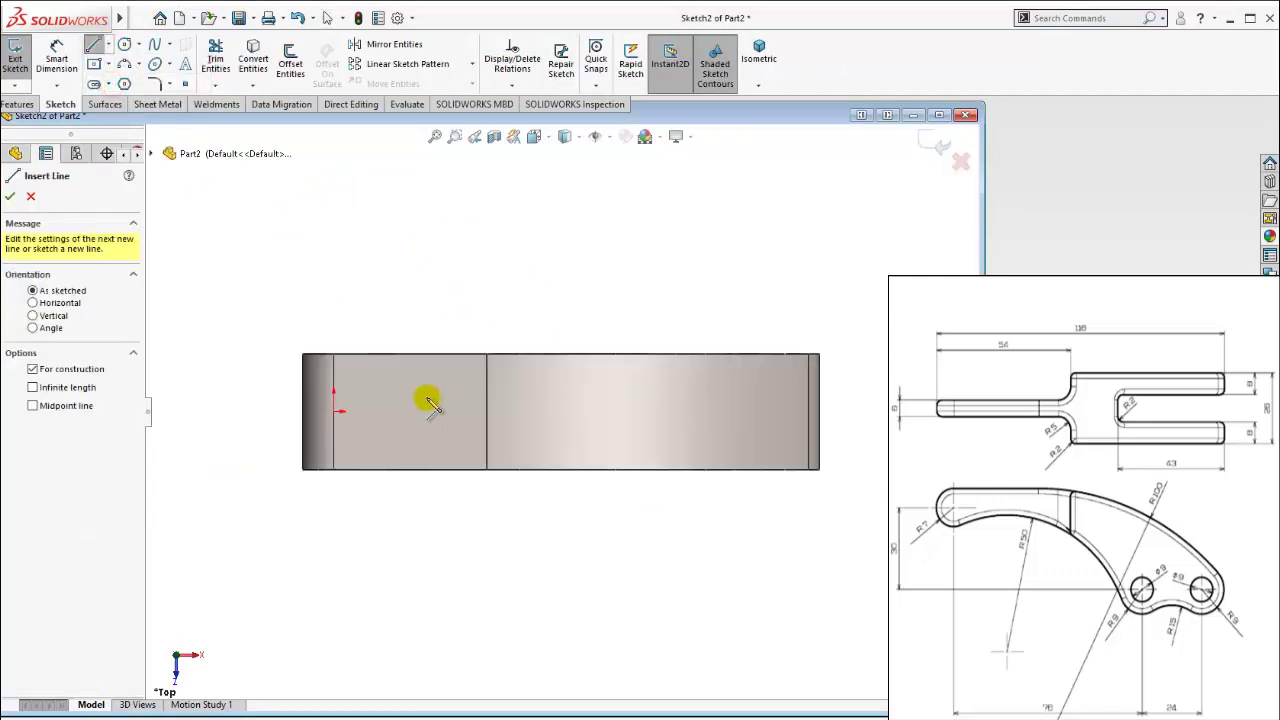
left_click(300, 412)
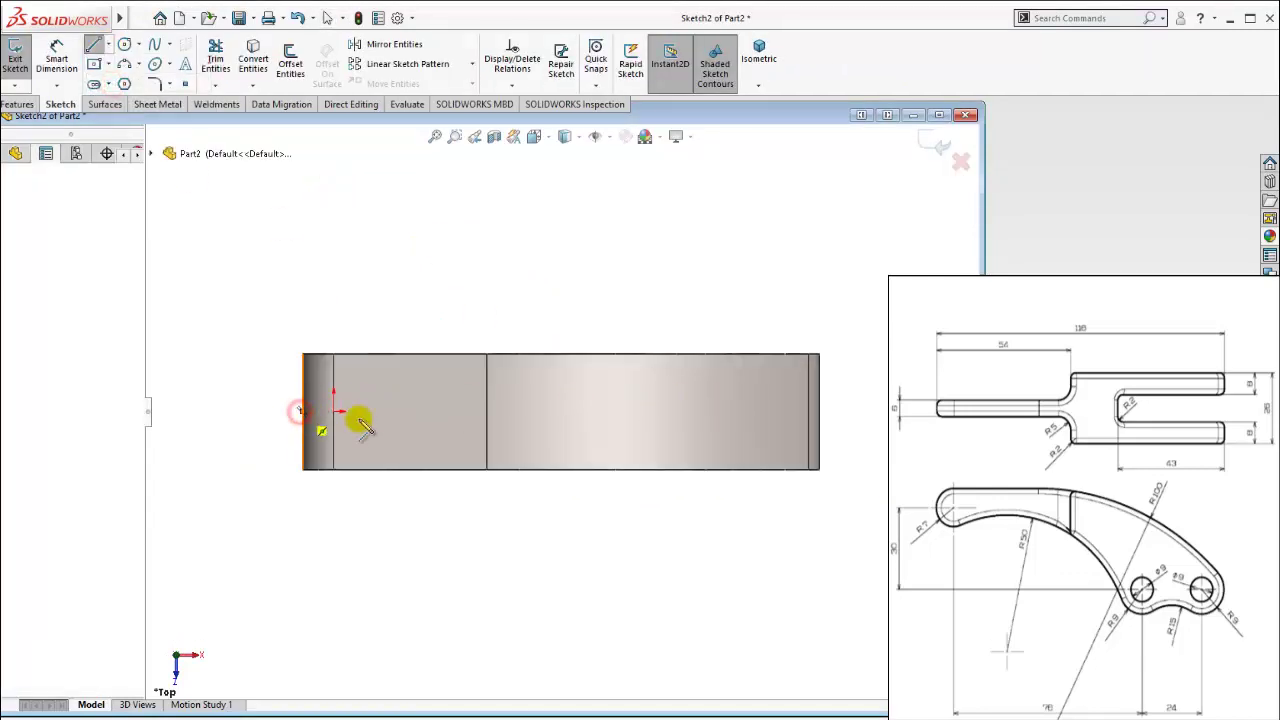
left_click(818, 412)
key("Escape")
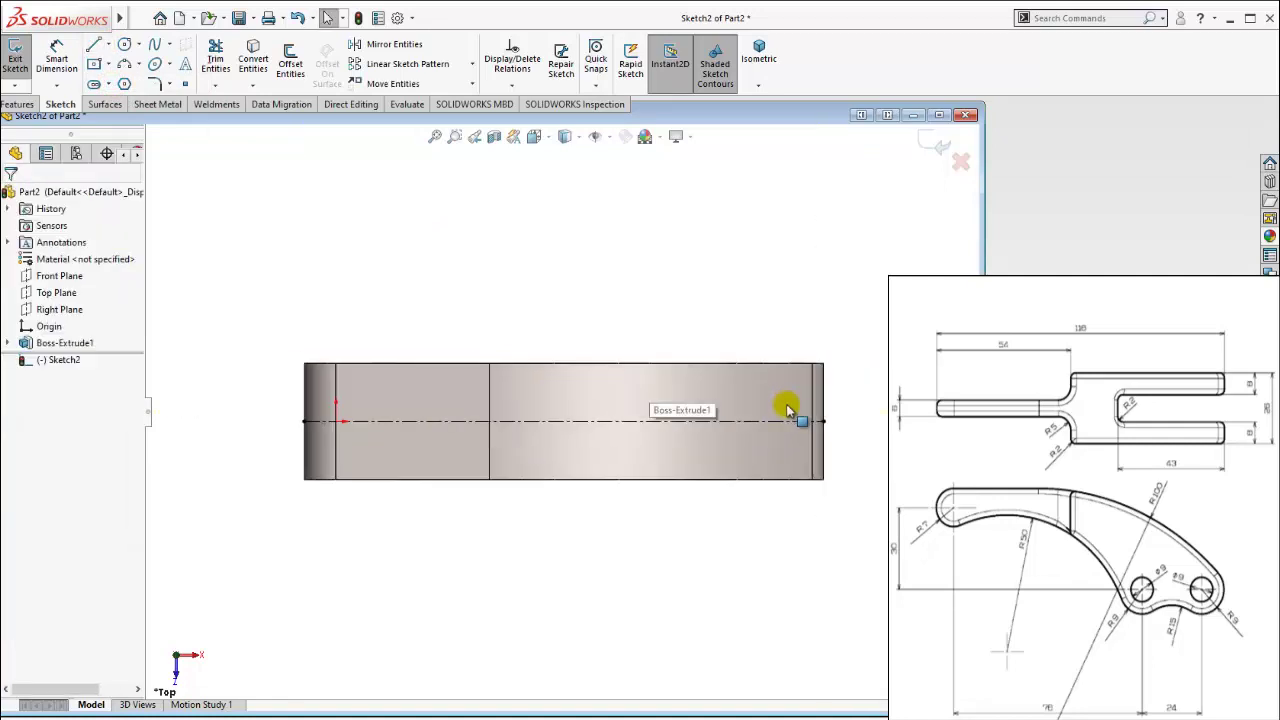
scroll(787, 408, "down", 1)
scroll(500, 380, "up", 1)
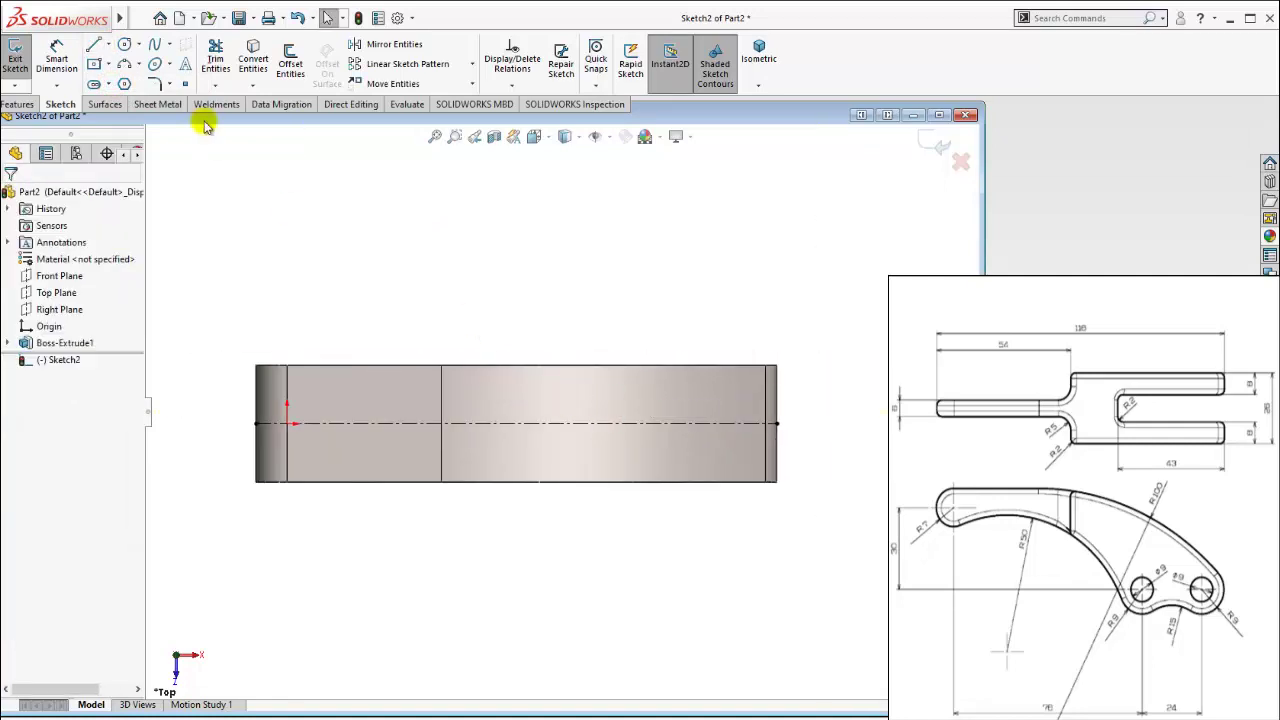
left_click(107, 65)
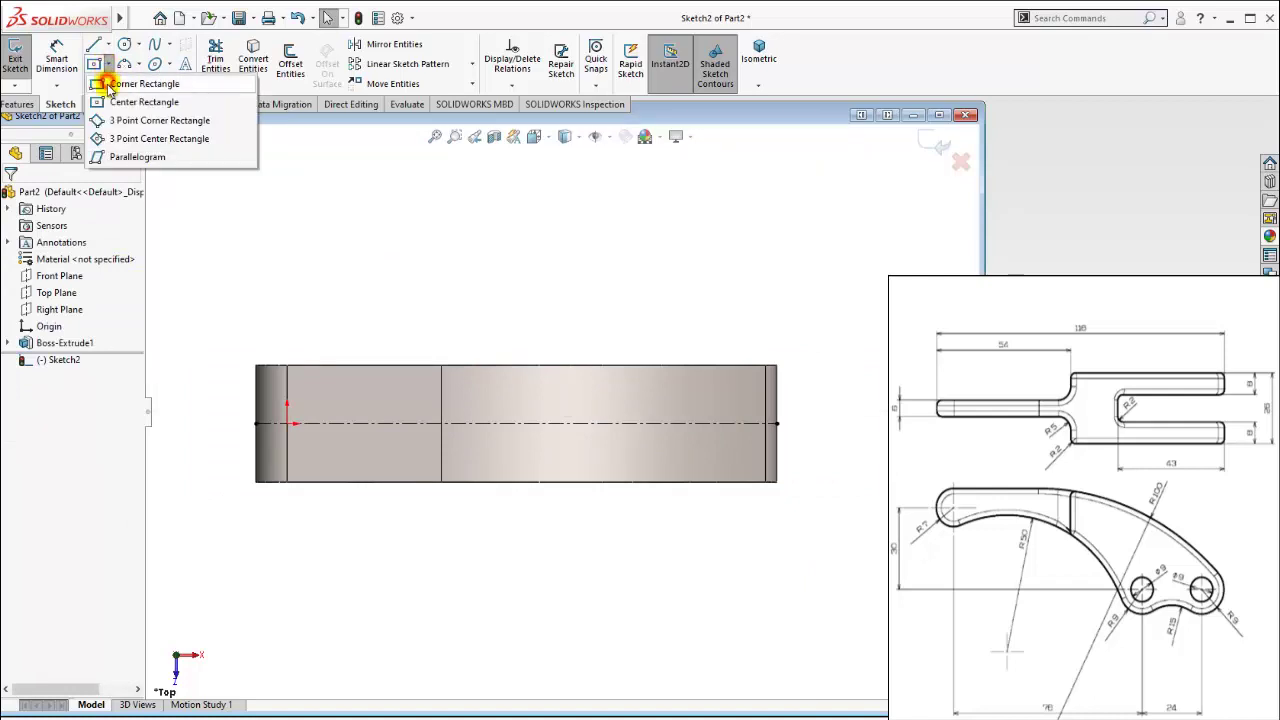
Step: Draw a corner rectangle at the part's top-left for the slot
left_click(106, 81)
left_click(256, 366)
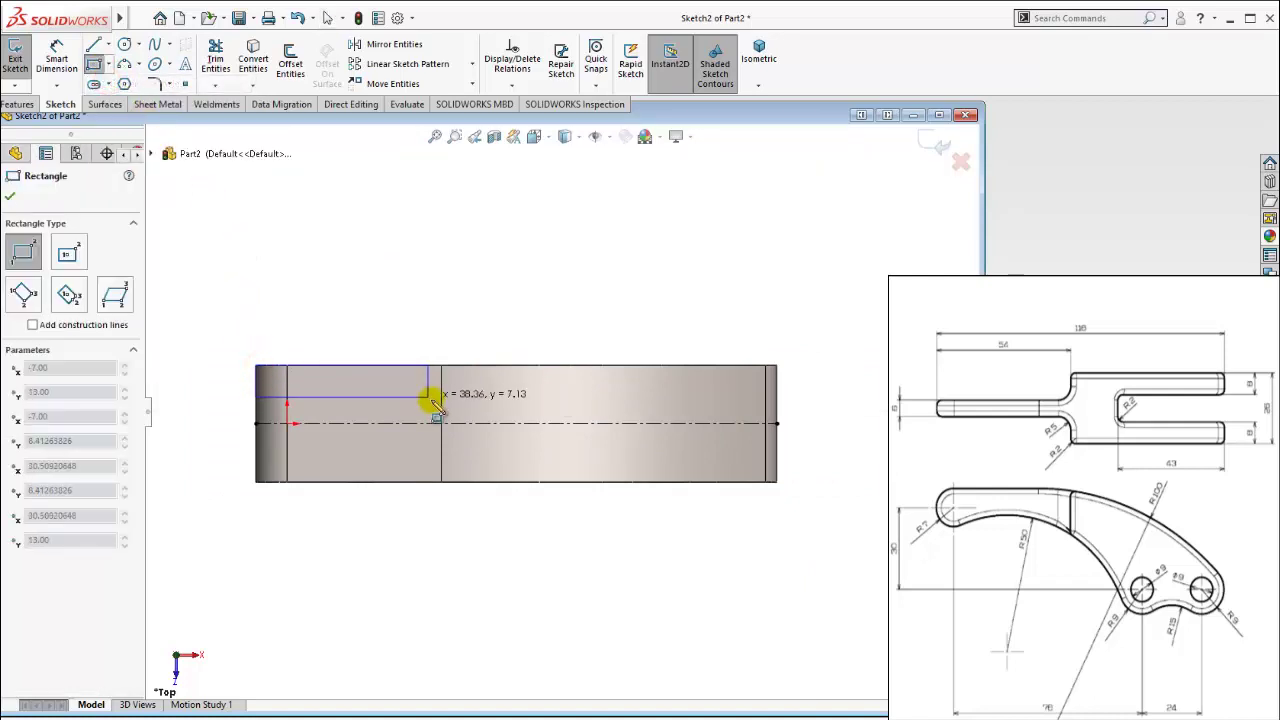
left_click(453, 399)
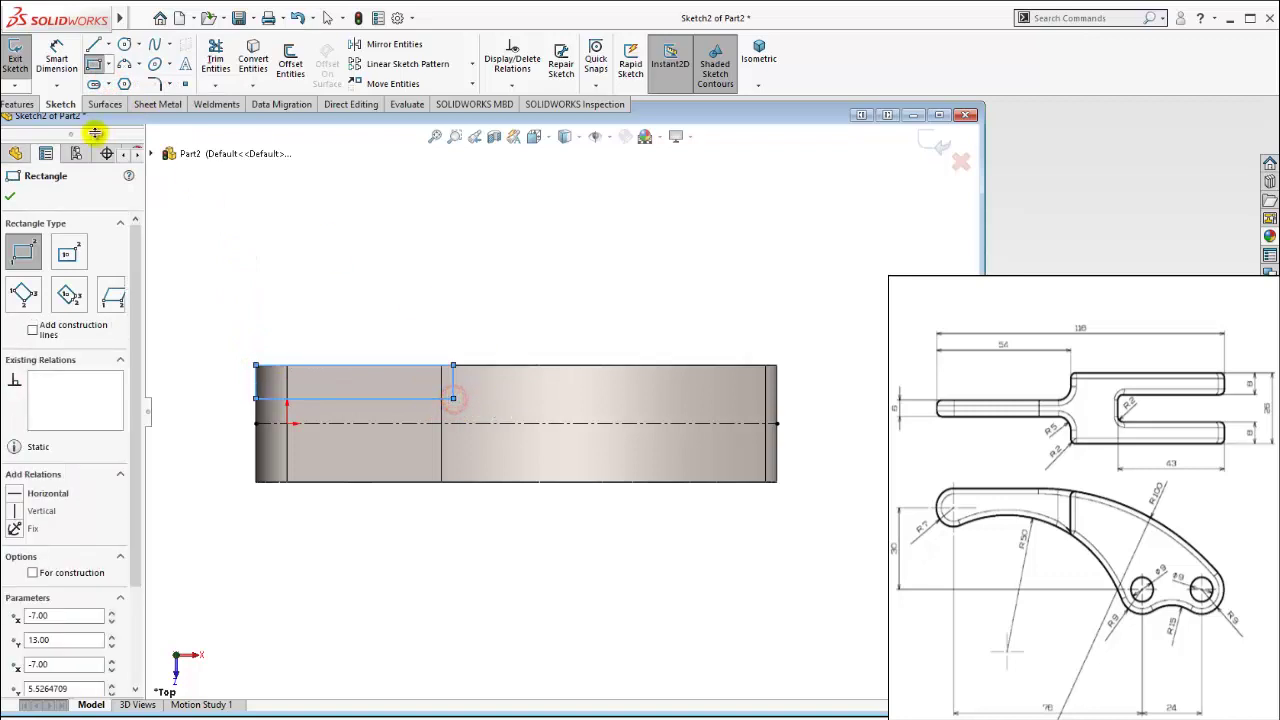
left_click(60, 60)
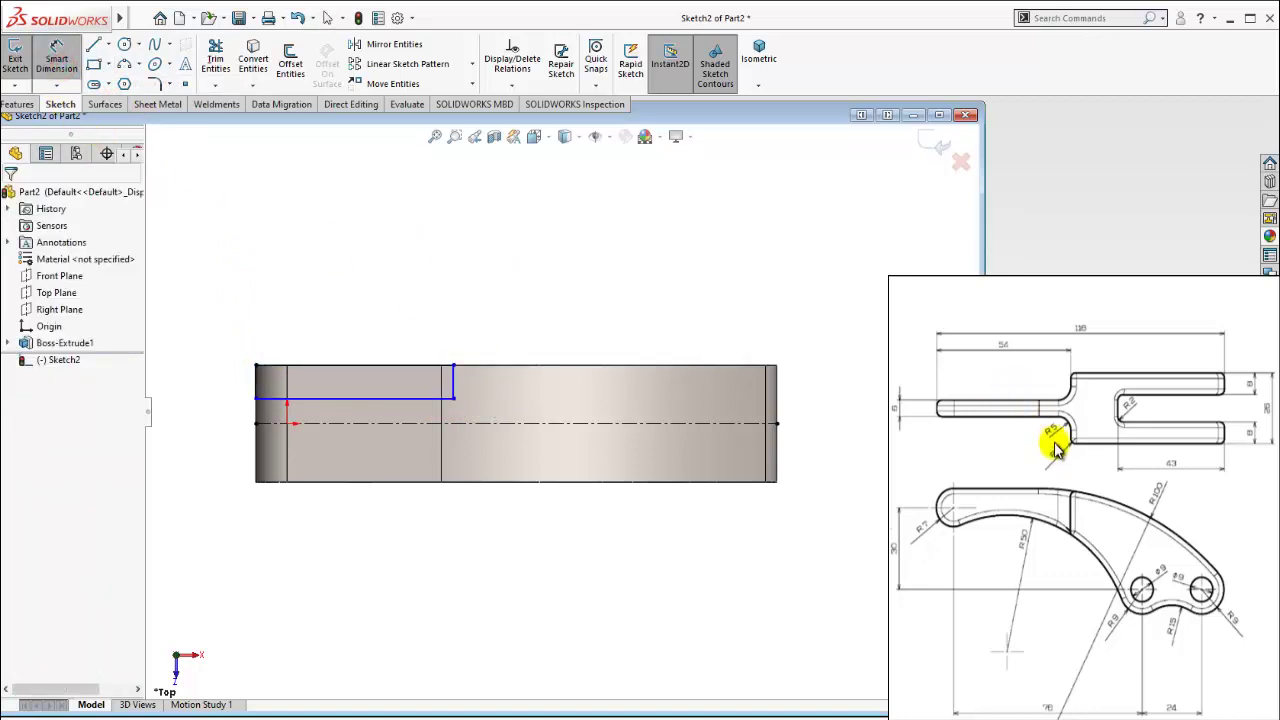
left_click(274, 414)
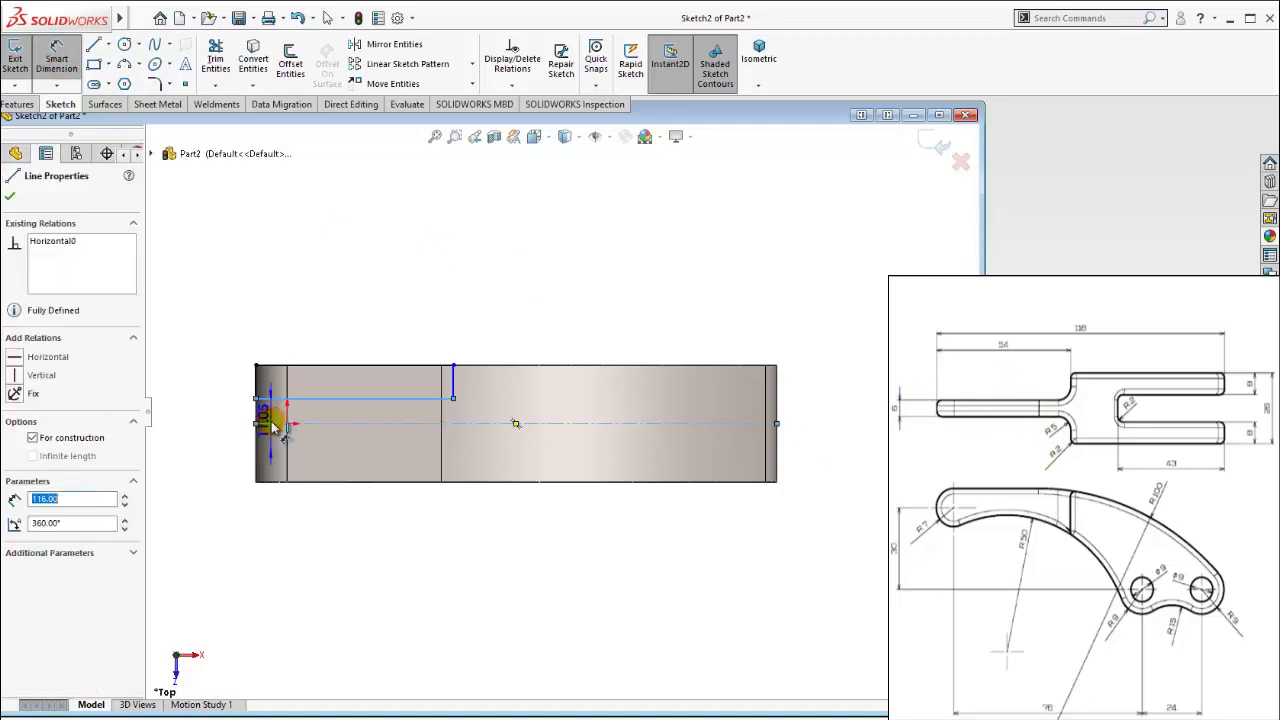
key("Escape")
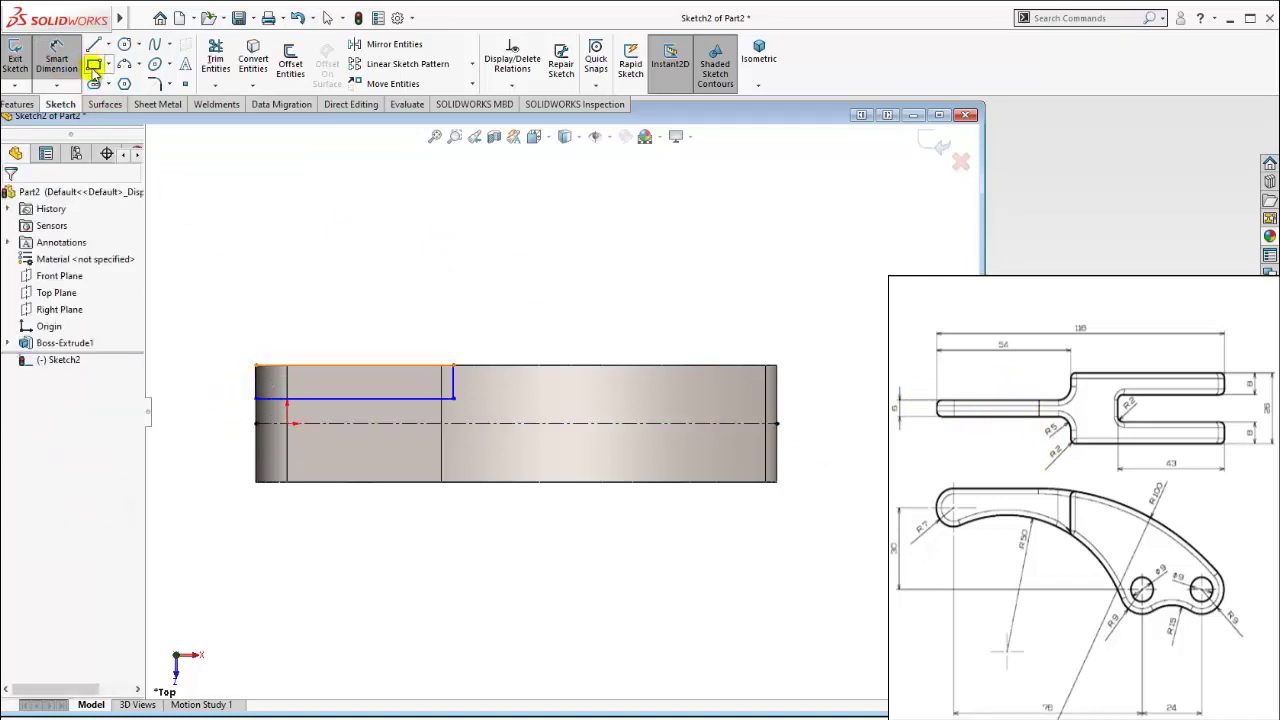
Step: Draw a second corner rectangle at the part's bottom-left
left_click(255, 481)
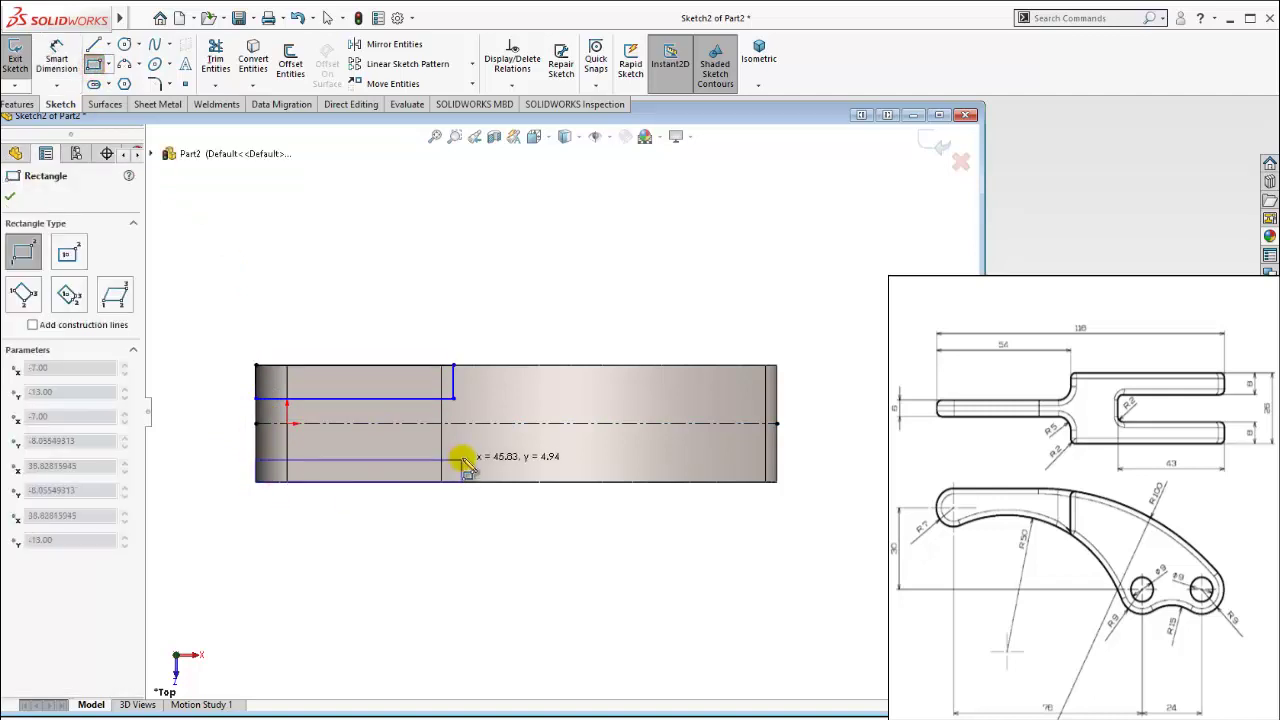
left_click(455, 455)
key("Escape")
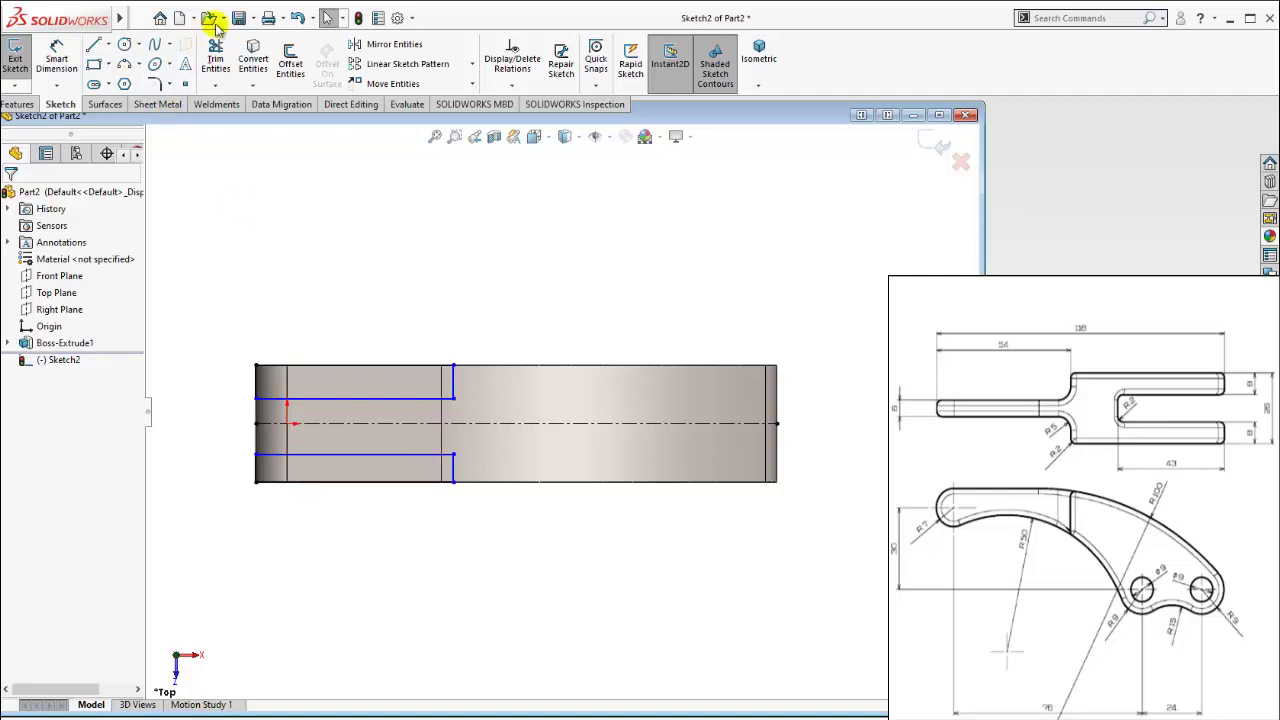
left_click(56, 54)
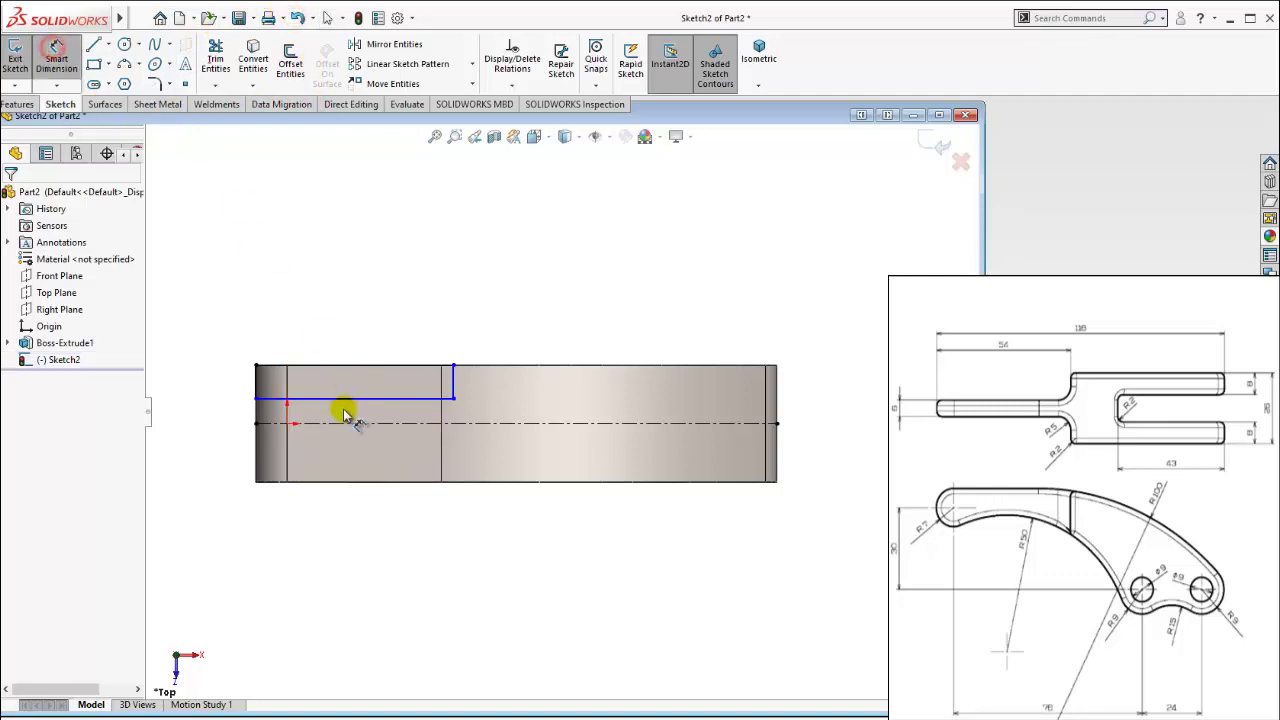
Step: Mirror the four upper slot lines about the horizontal centerline
left_click(380, 44)
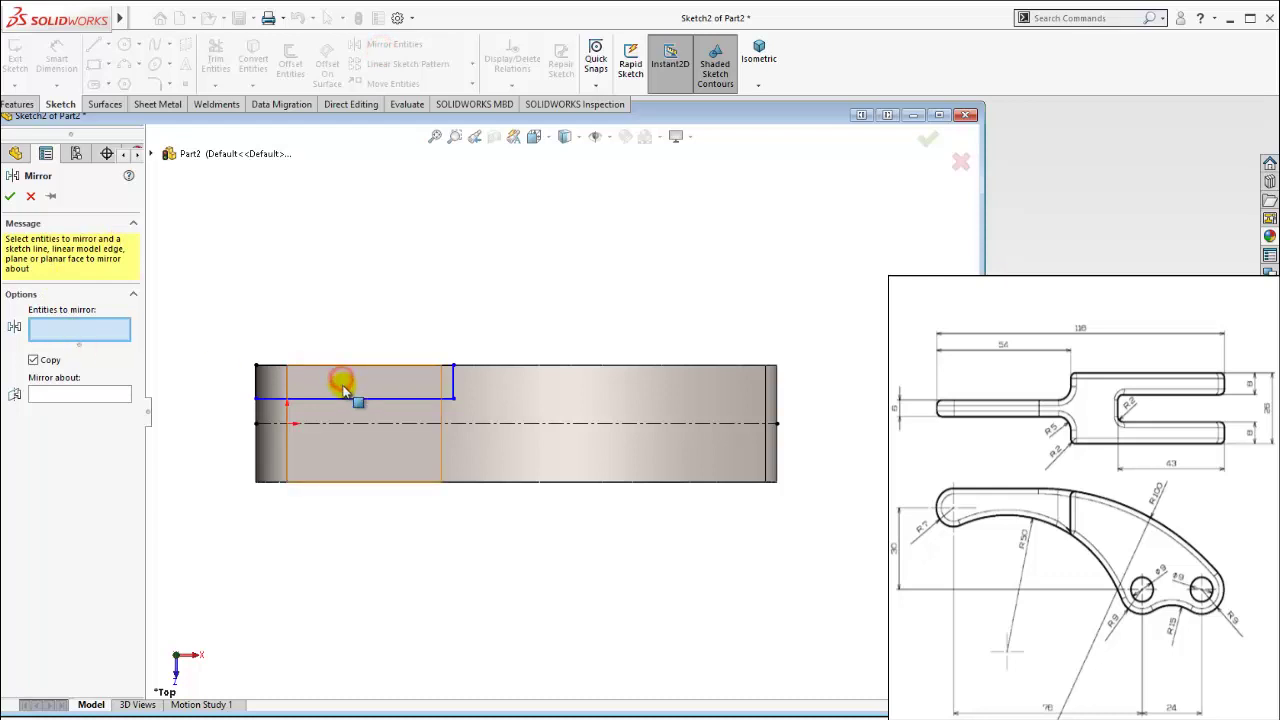
left_click(365, 398)
left_click(453, 386)
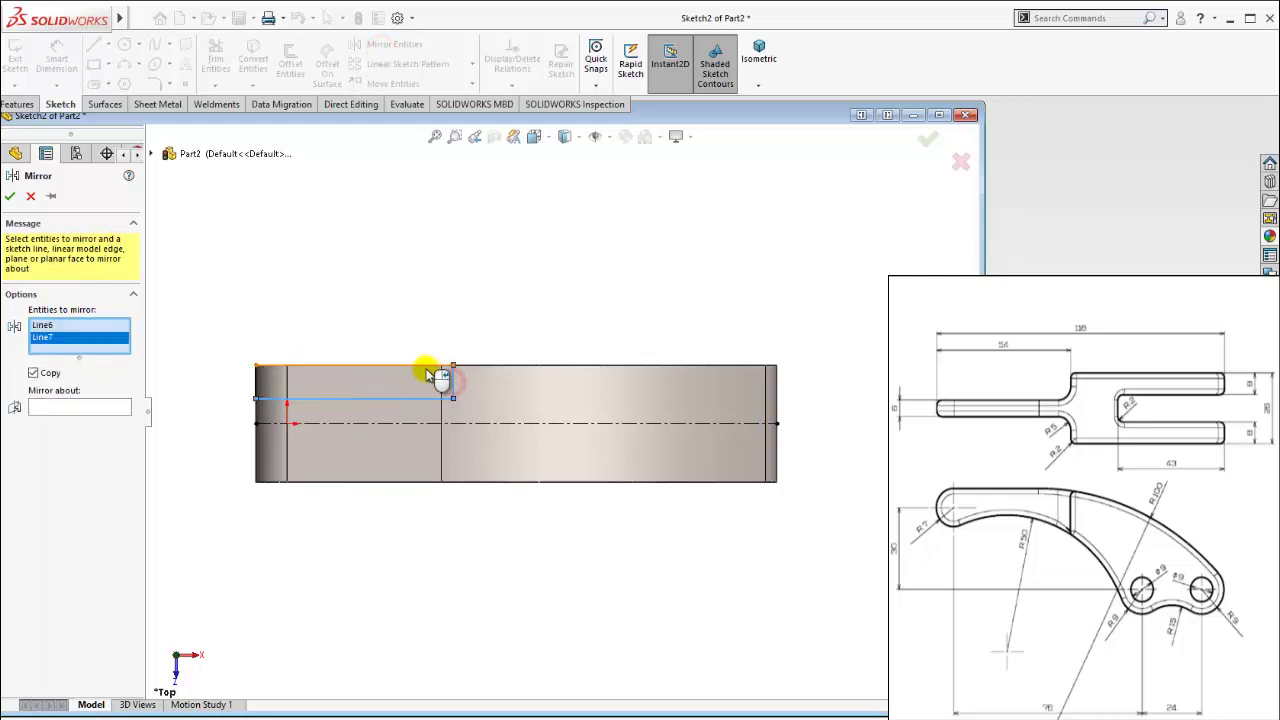
left_click(416, 366)
left_click(256, 383)
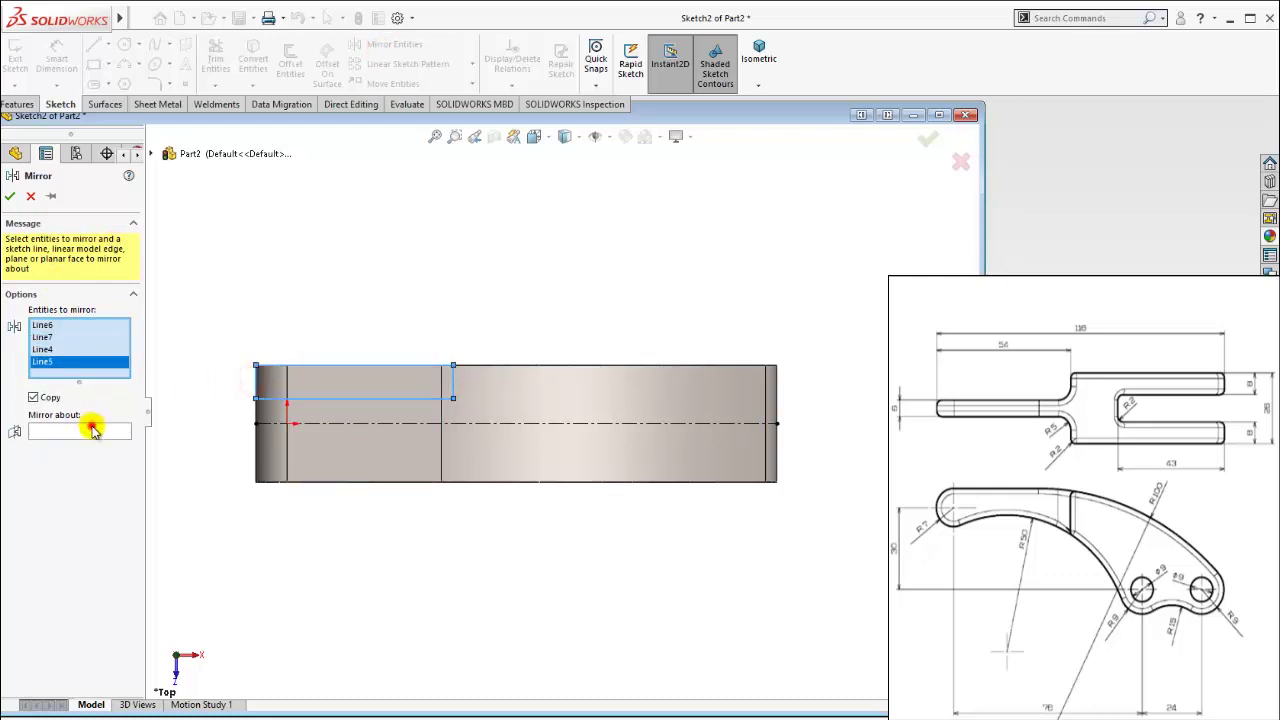
left_click(92, 428)
left_click(318, 423)
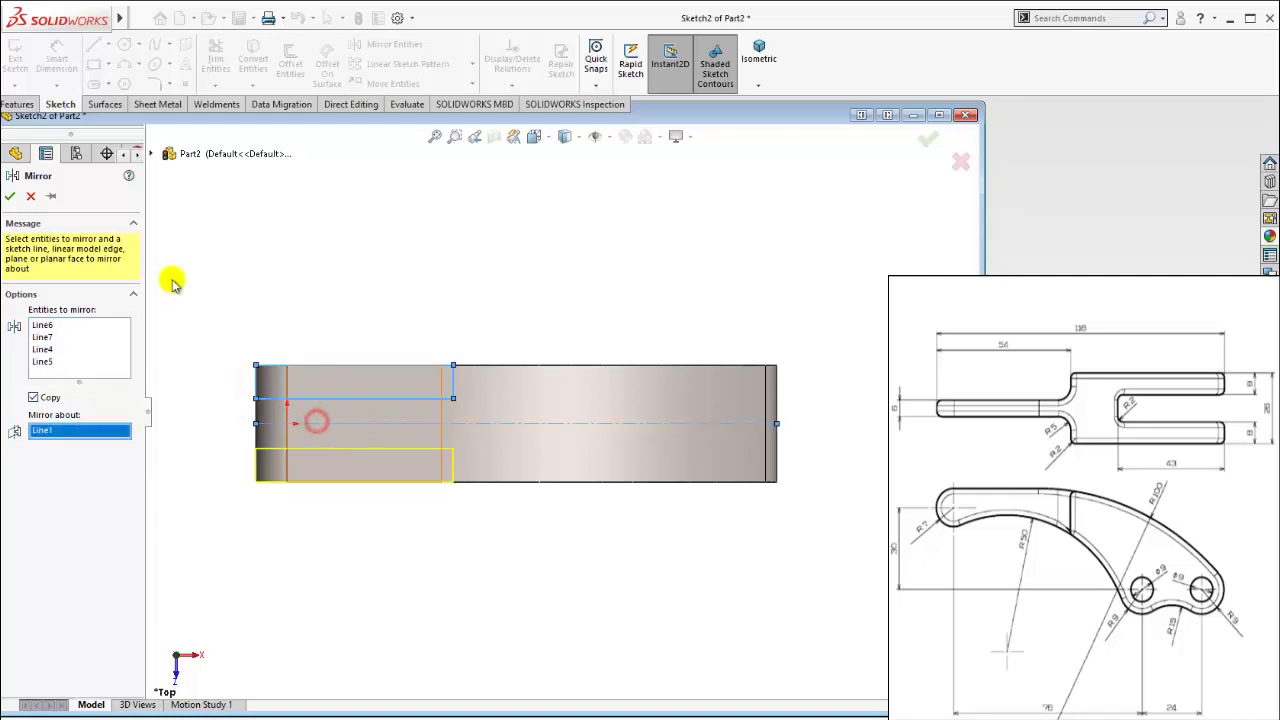
left_click(12, 196)
Step: Dimension the slot width between the two slot lines as 6 mm
left_click(56, 60)
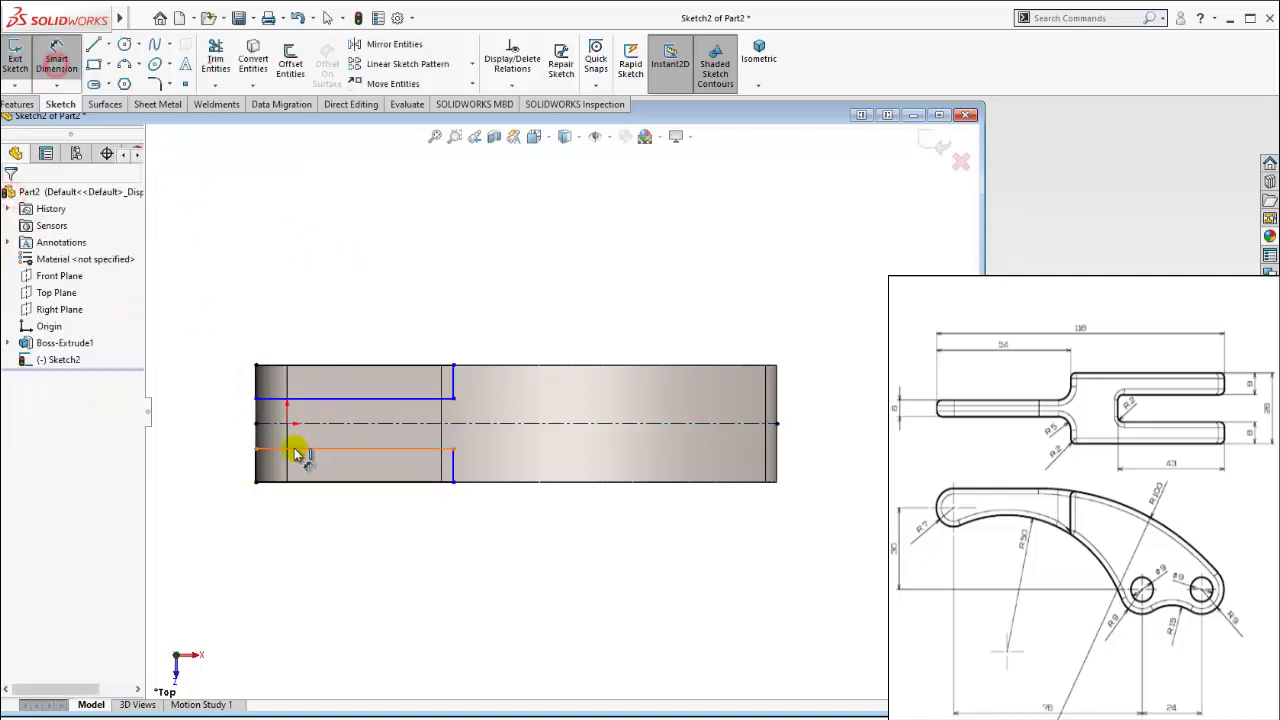
left_click(297, 453)
left_click(268, 399)
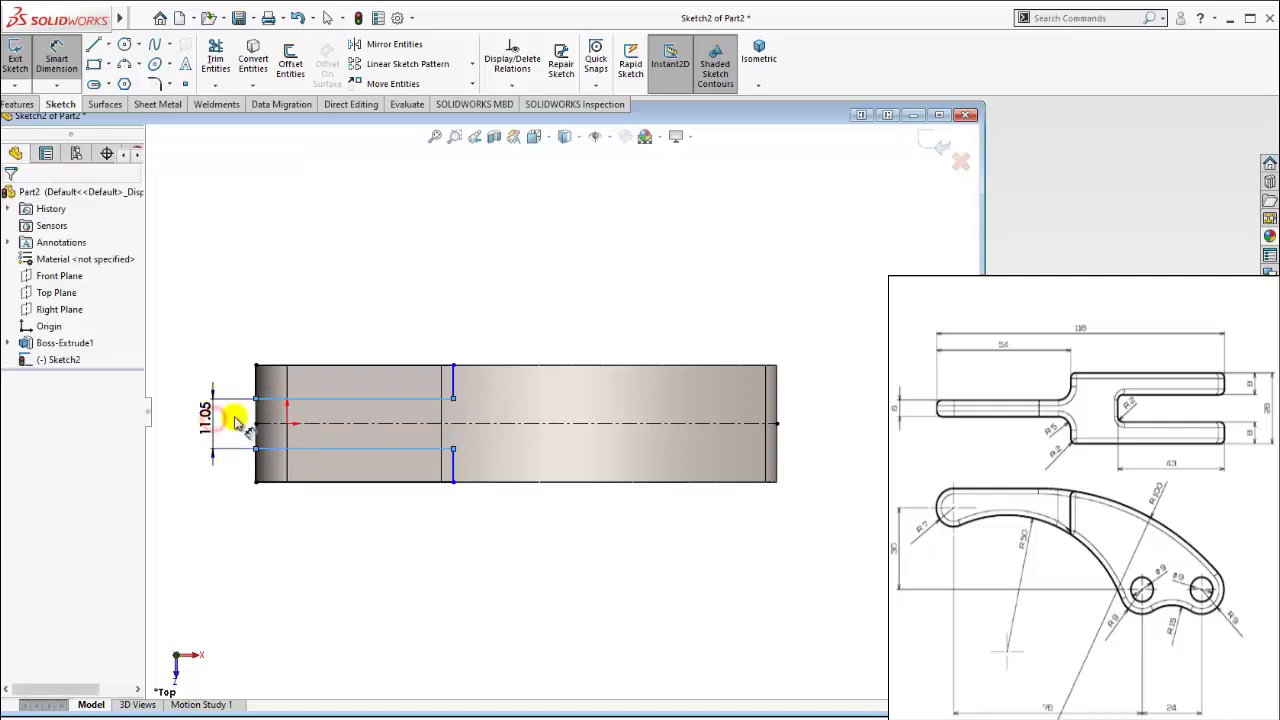
left_click(225, 420)
type("6")
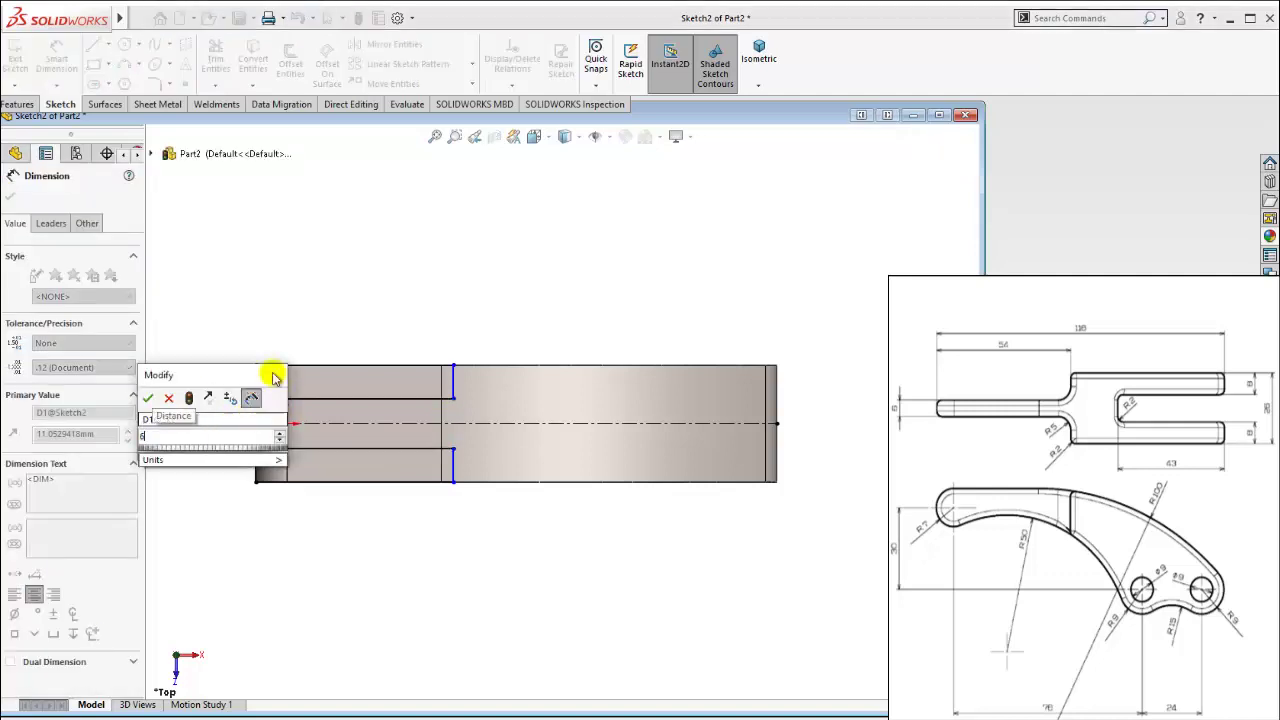
key("Return")
key("Escape")
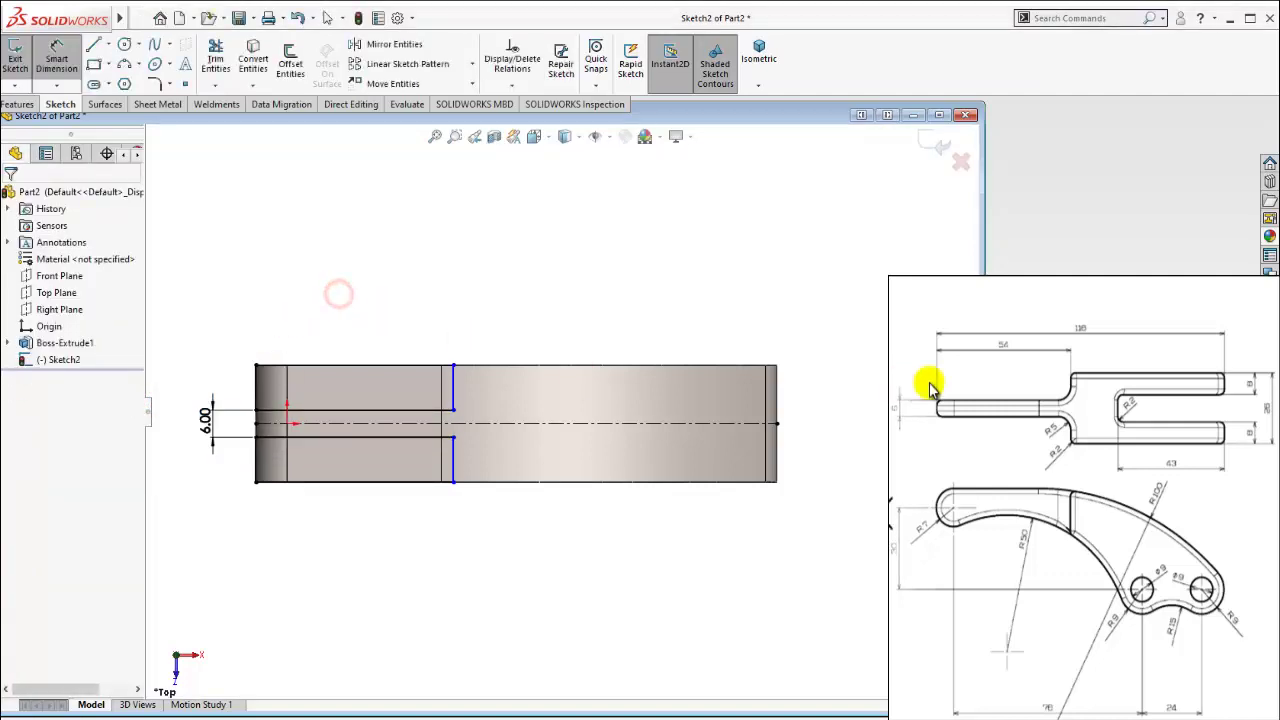
Step: Dimension the top slot line's length as 54 mm
left_click(1016, 350)
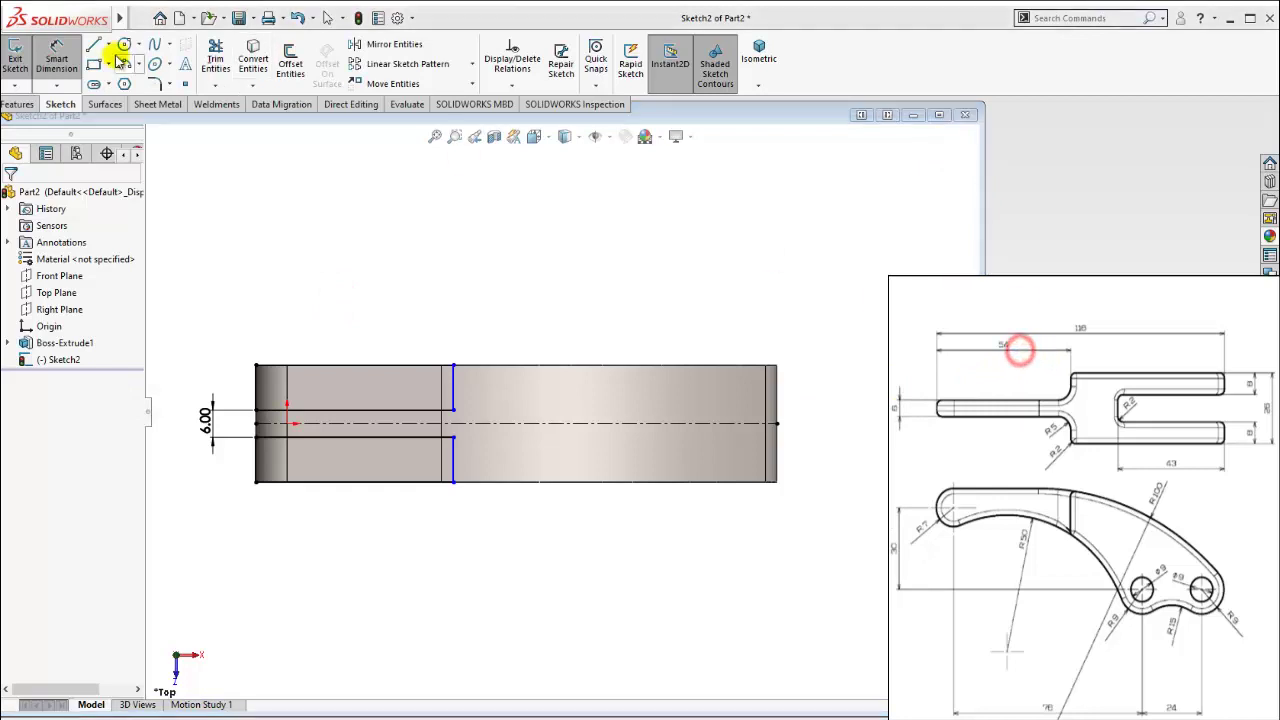
left_click(375, 368)
left_click(372, 290)
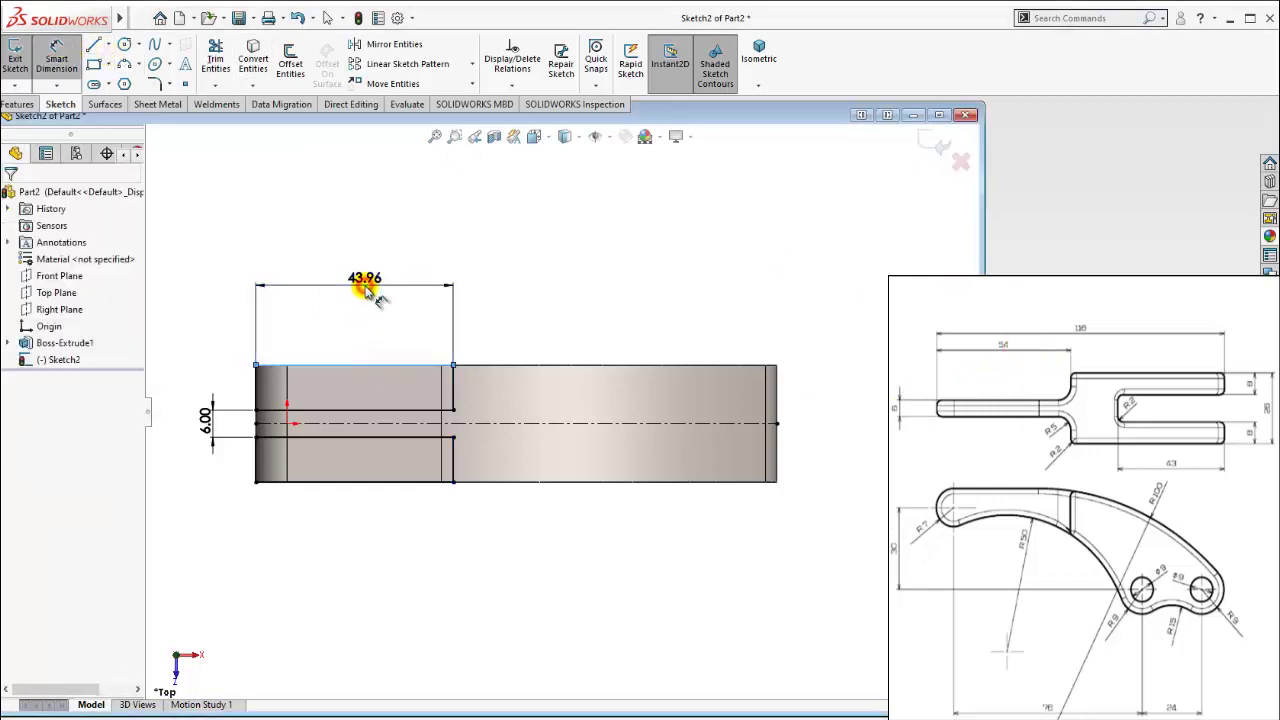
type("54")
left_click(301, 266)
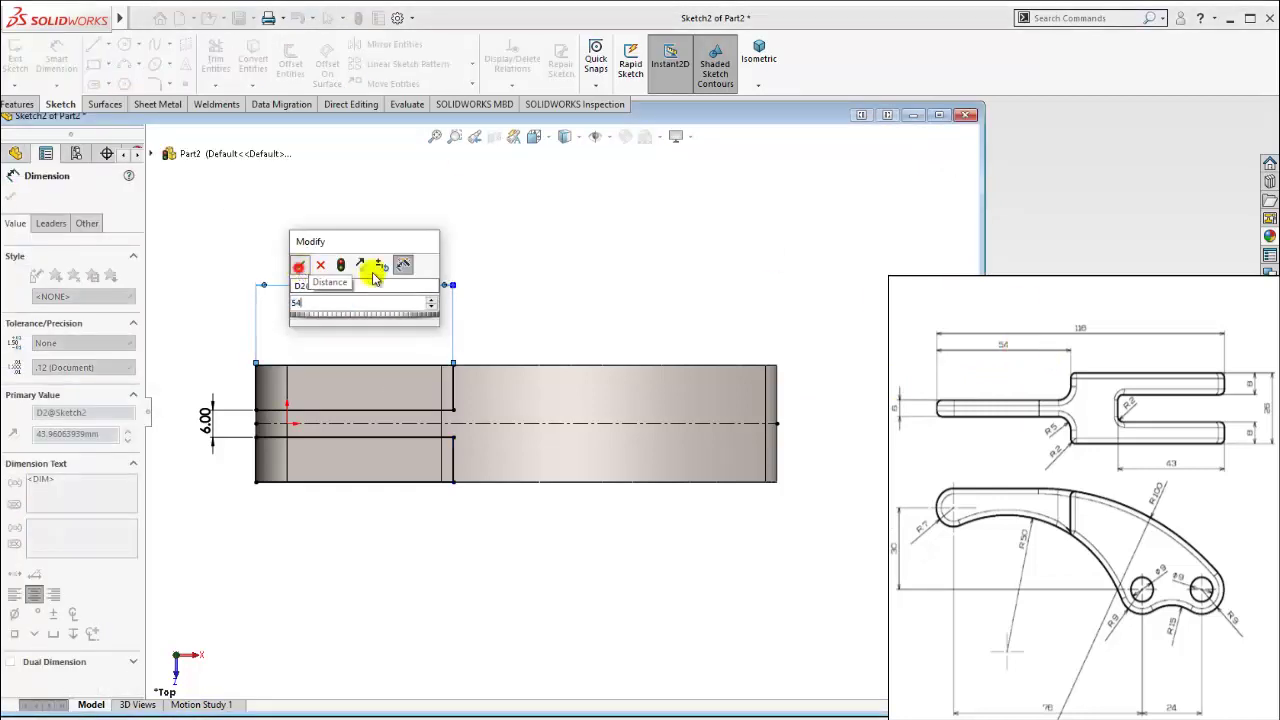
left_click(573, 281)
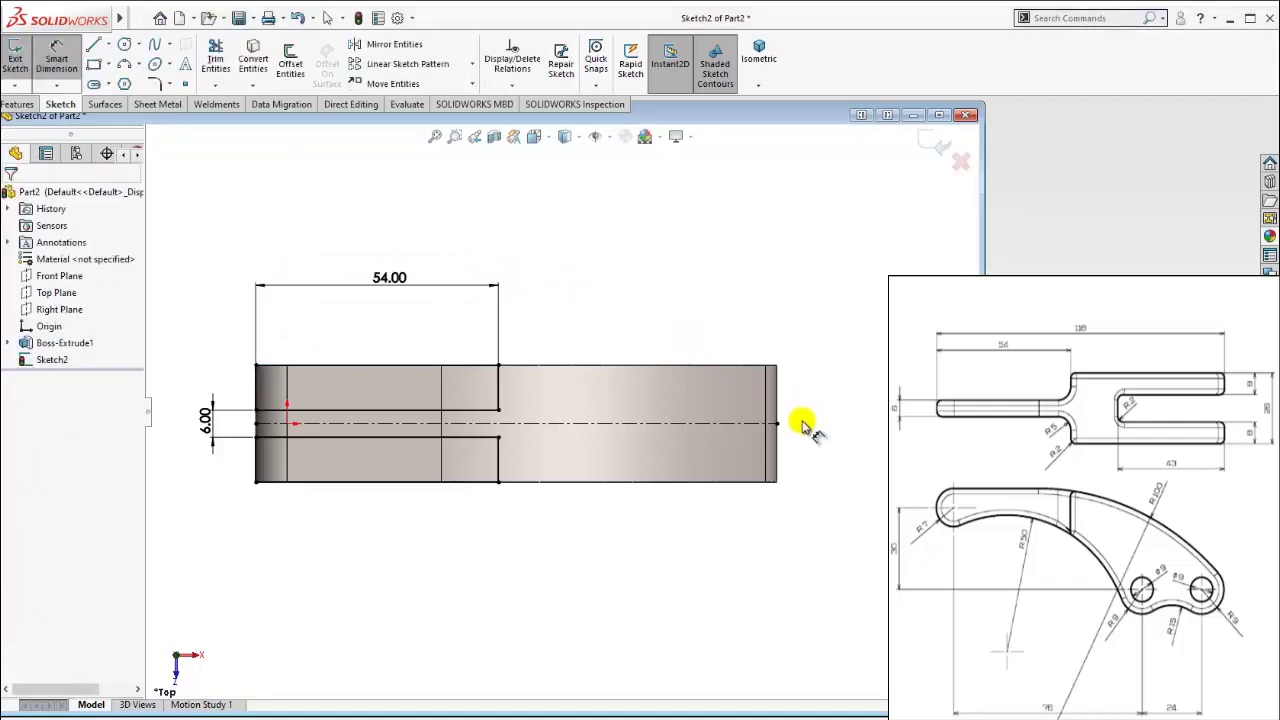
mouse_move(58, 18)
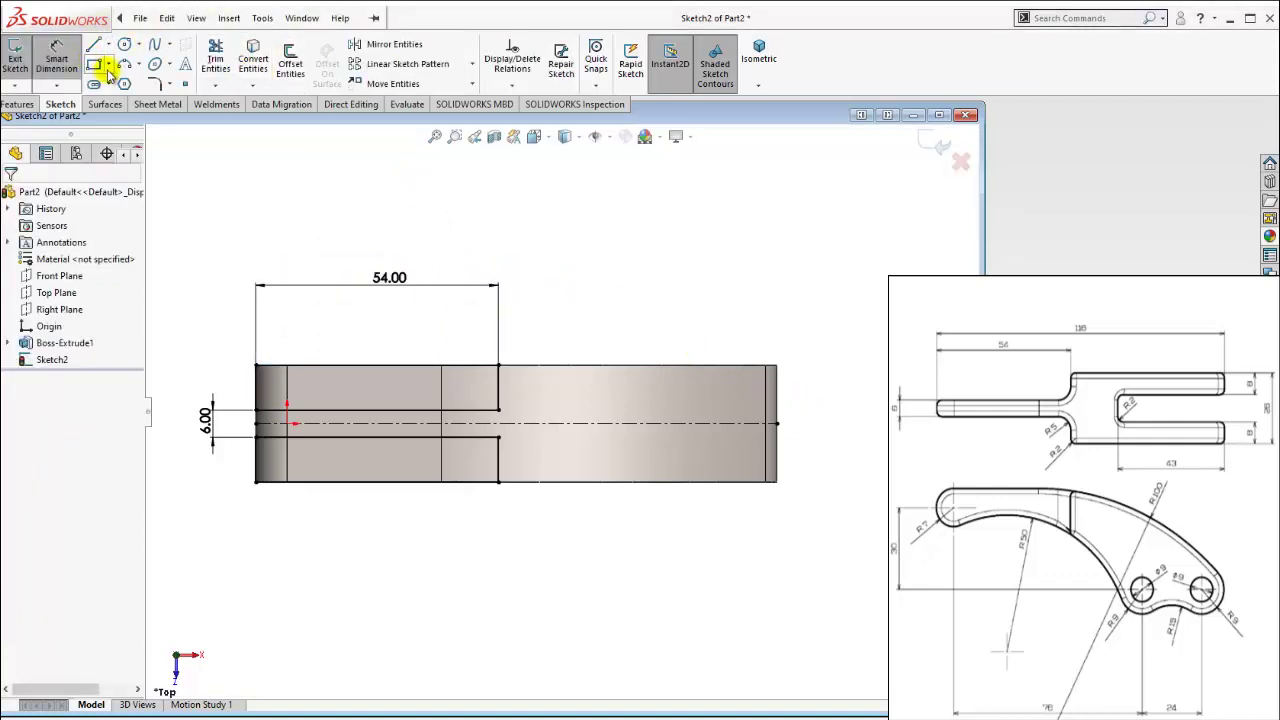
left_click(108, 66)
Step: Draw a center rectangle on the centreline near the part's right end
left_click(155, 100)
left_click(655, 426)
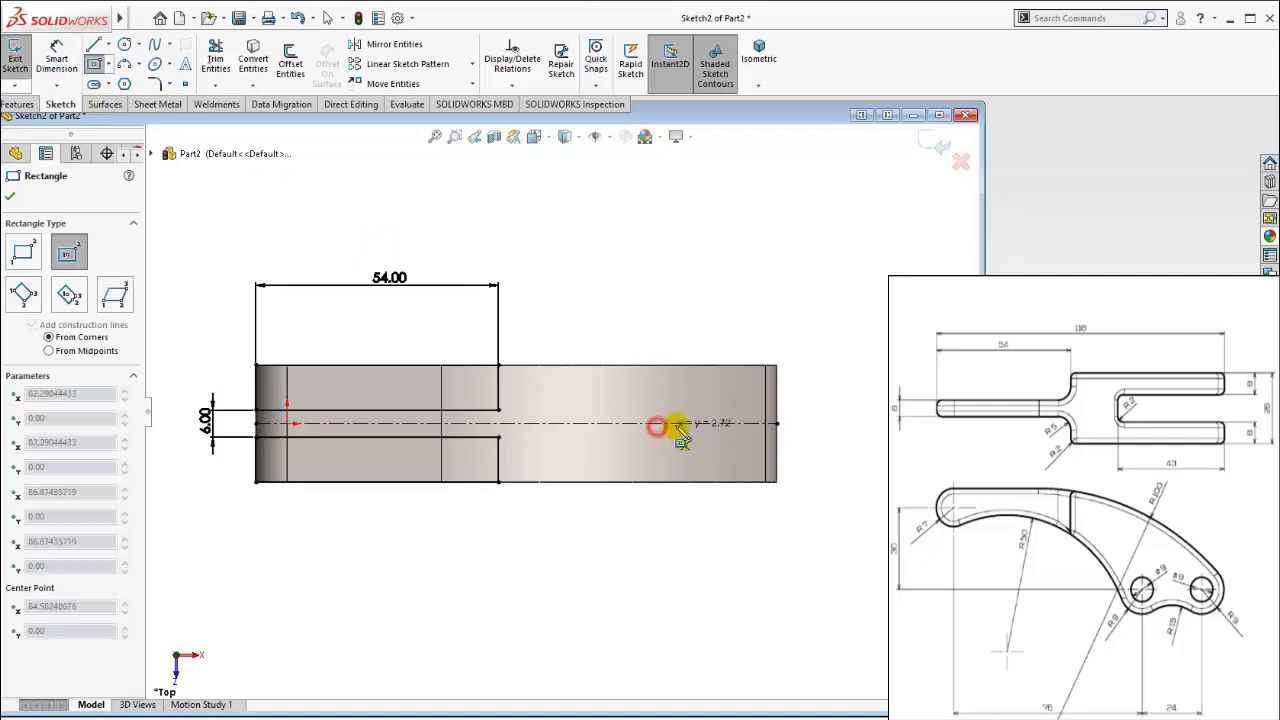
left_click(776, 400)
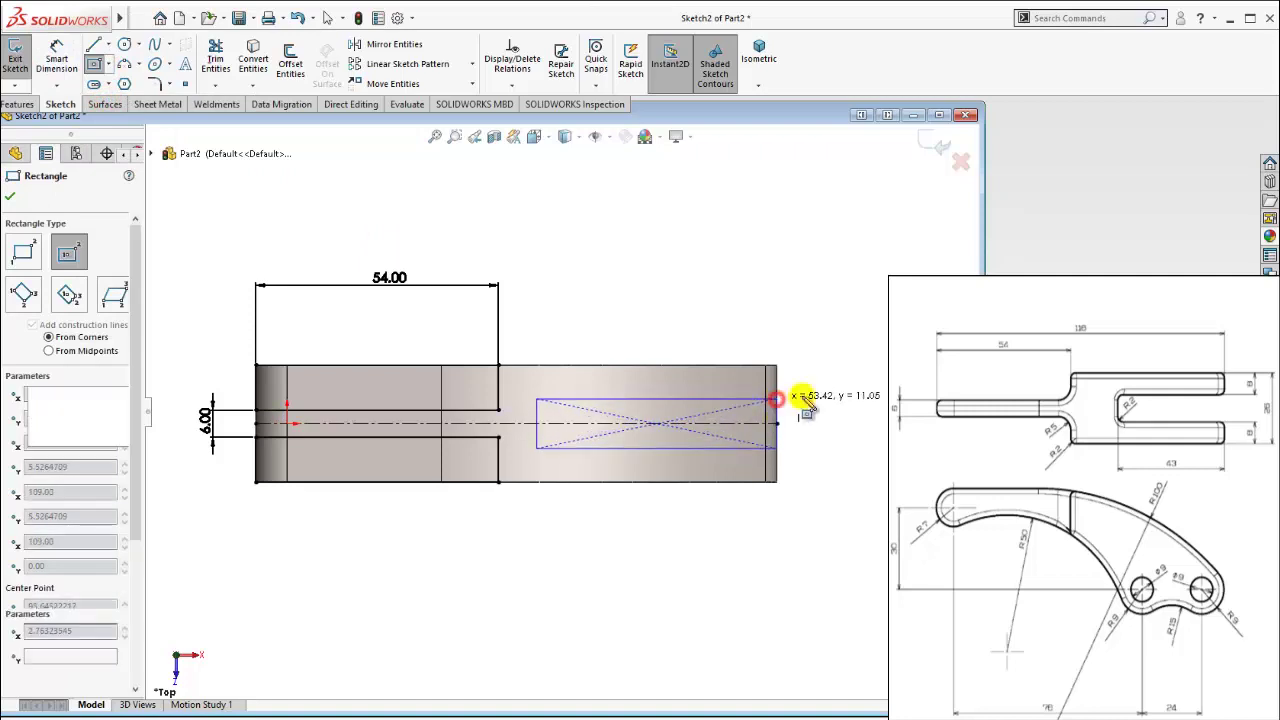
key("Escape")
Step: Dimension the rectangle 10 mm tall and 43 mm long
left_click(57, 55)
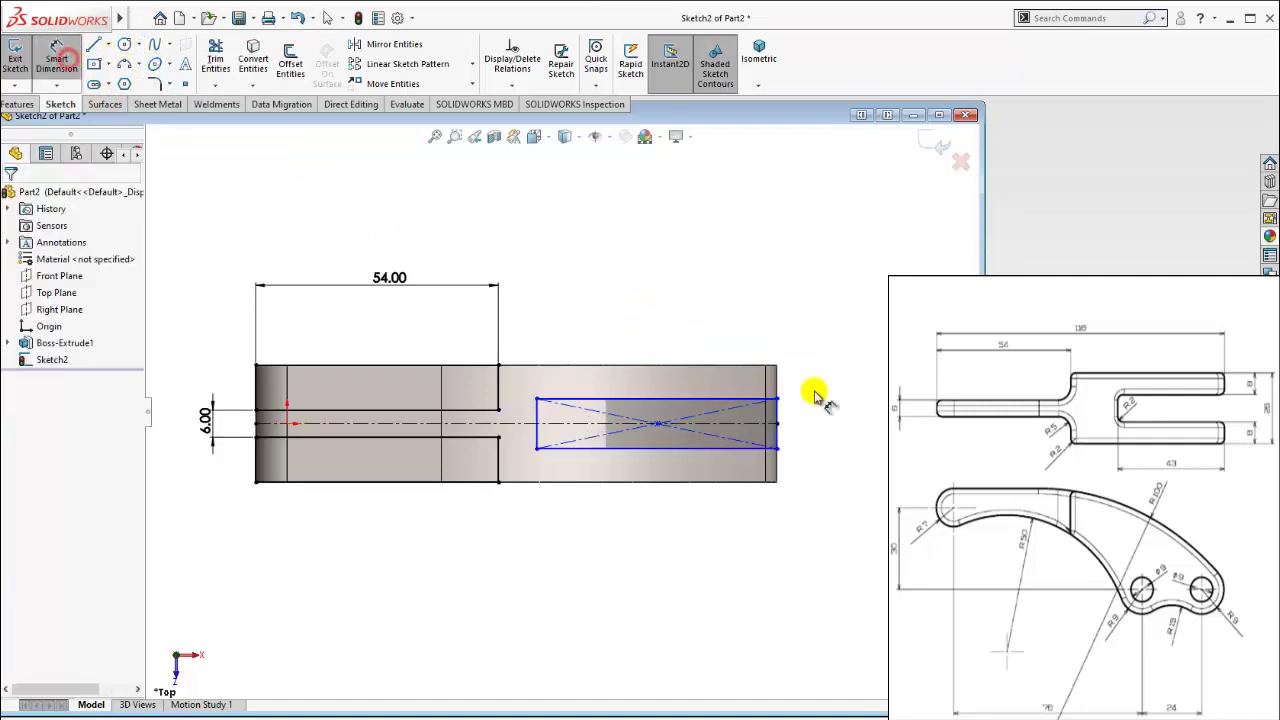
left_click(1258, 432)
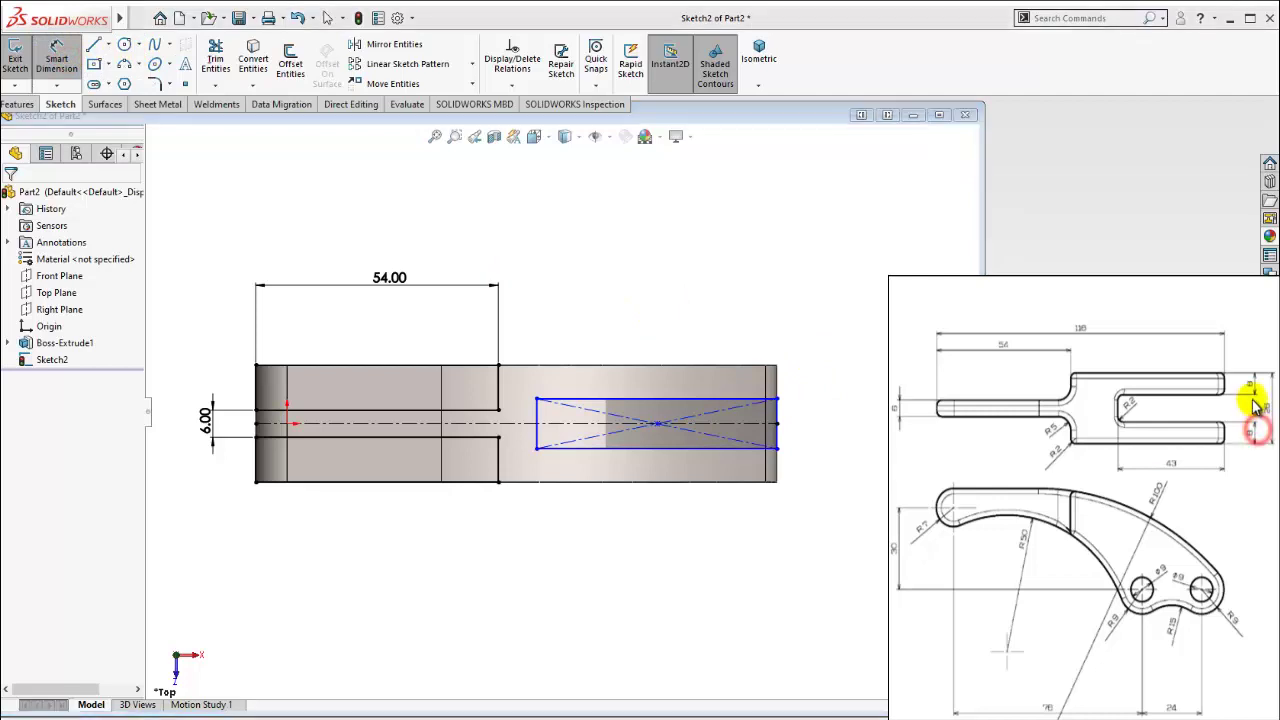
left_click(783, 420)
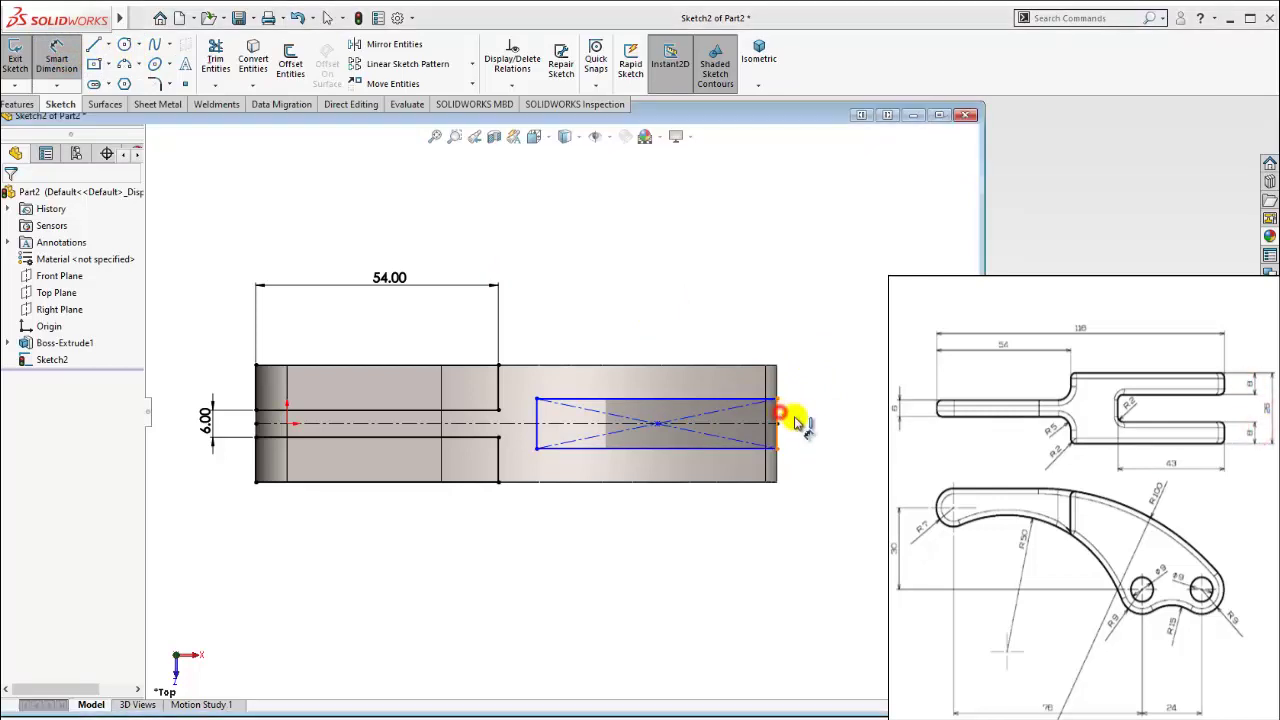
left_click(810, 420)
type("10")
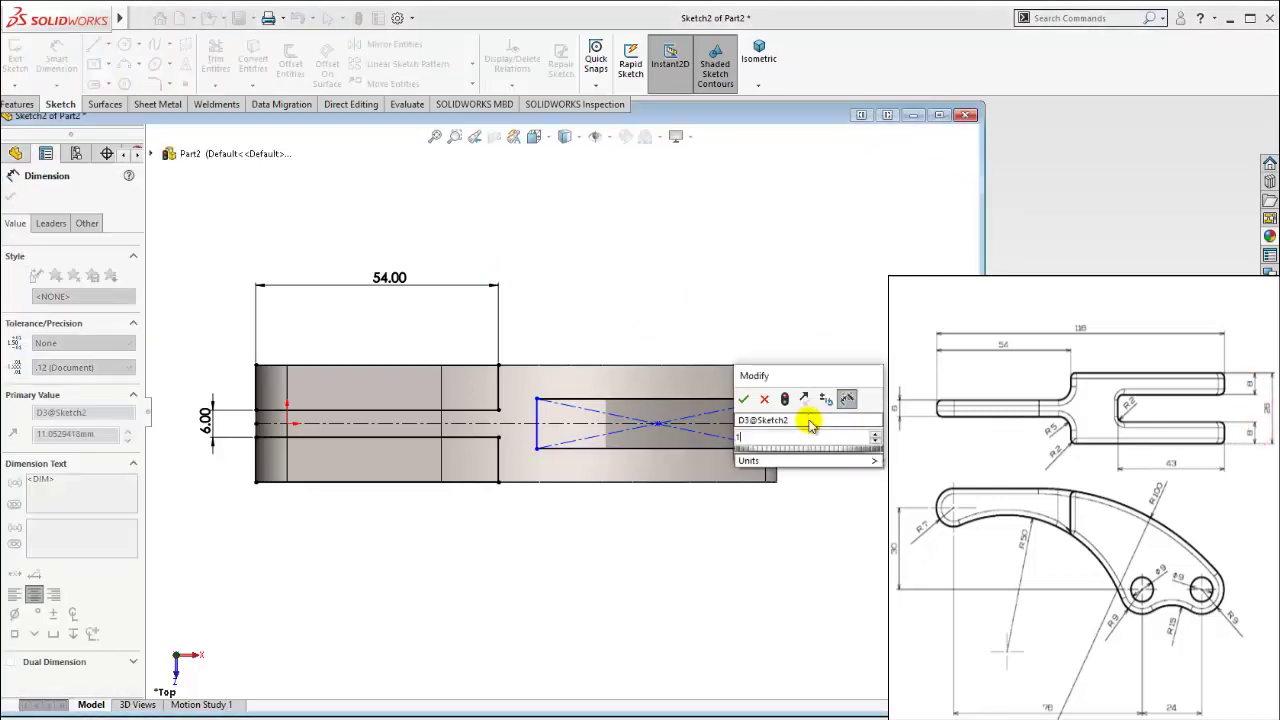
left_click(745, 400)
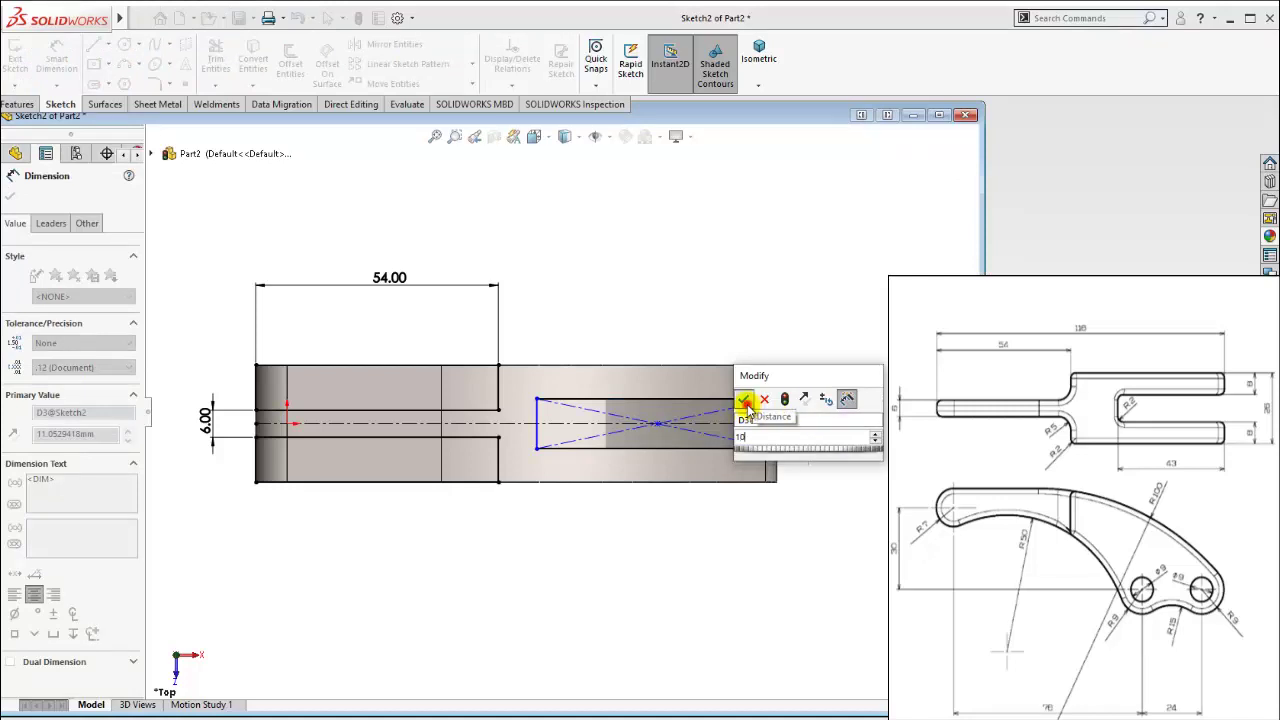
left_click(694, 403)
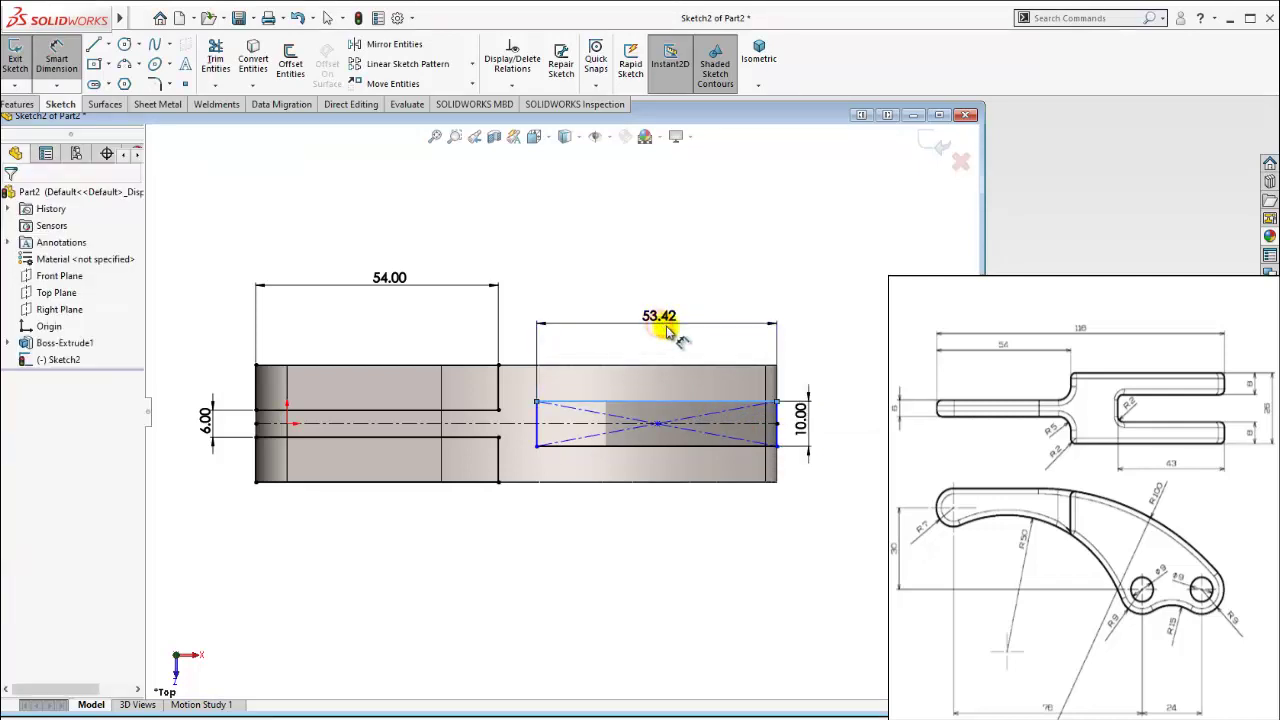
left_click(663, 332)
type("43")
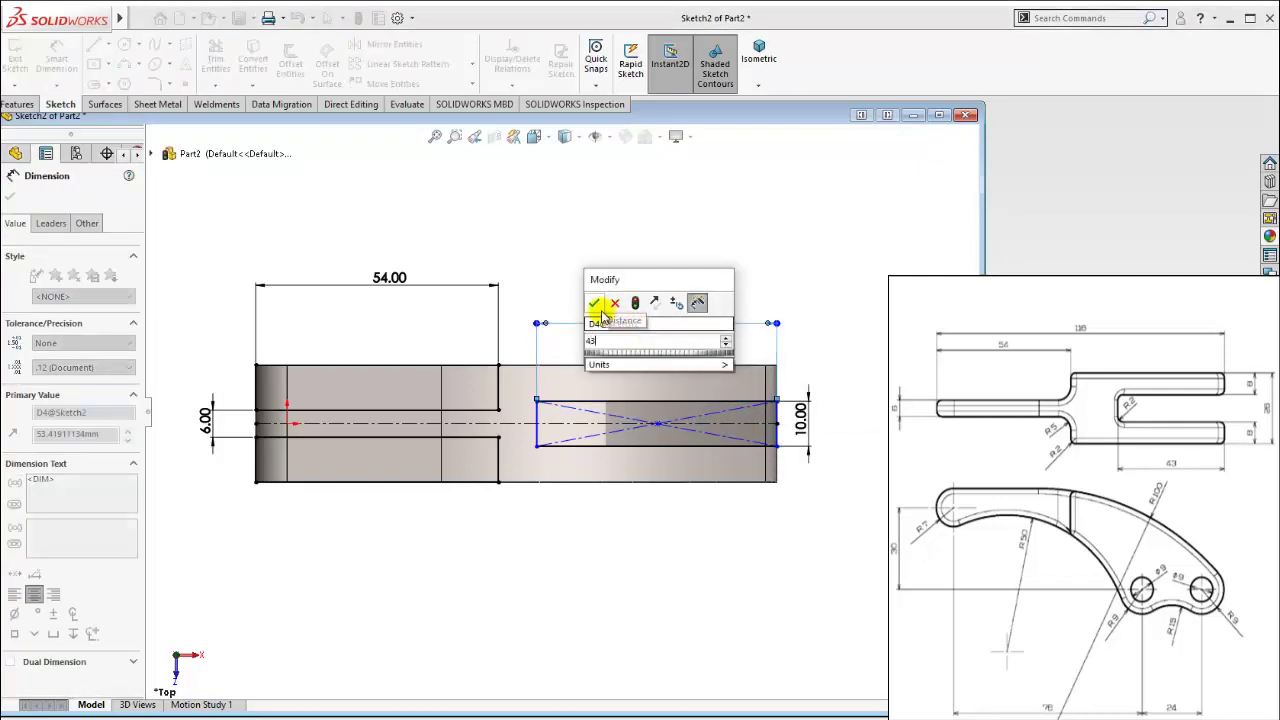
left_click(594, 303)
left_click(714, 261)
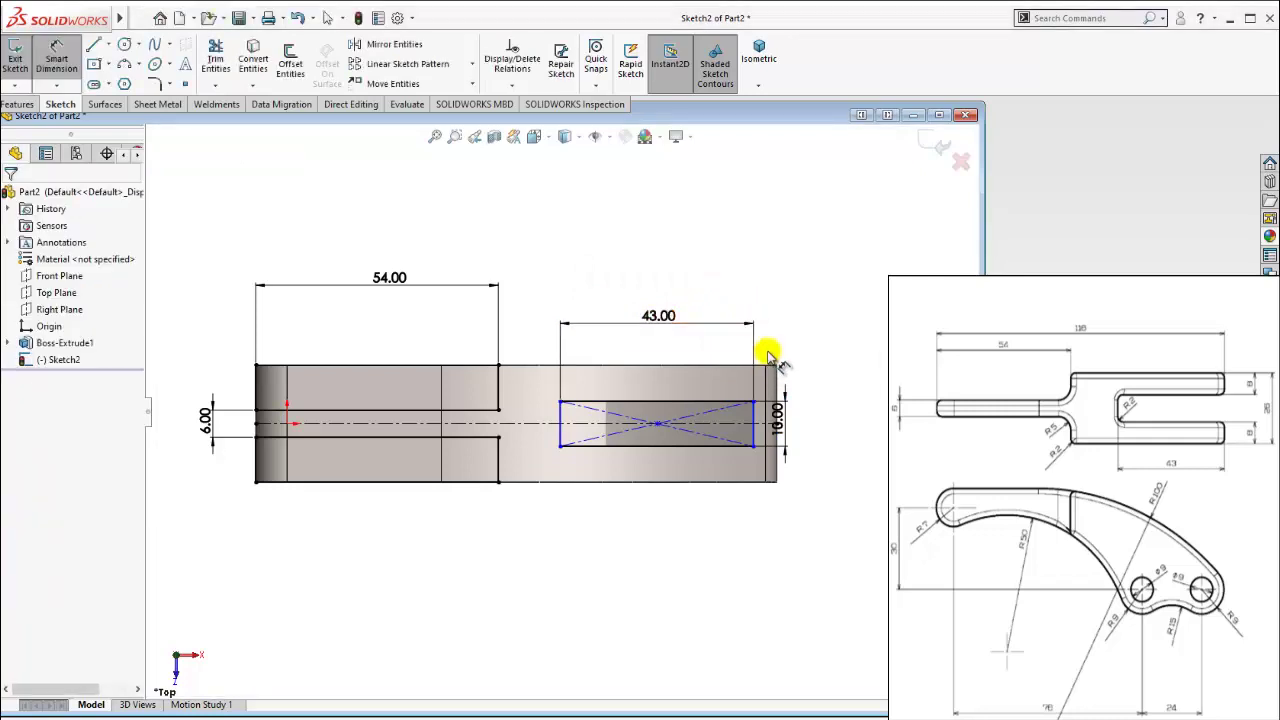
key("Escape")
Step: Make the rectangle's right side collinear with the part's right edge
left_click(752, 413)
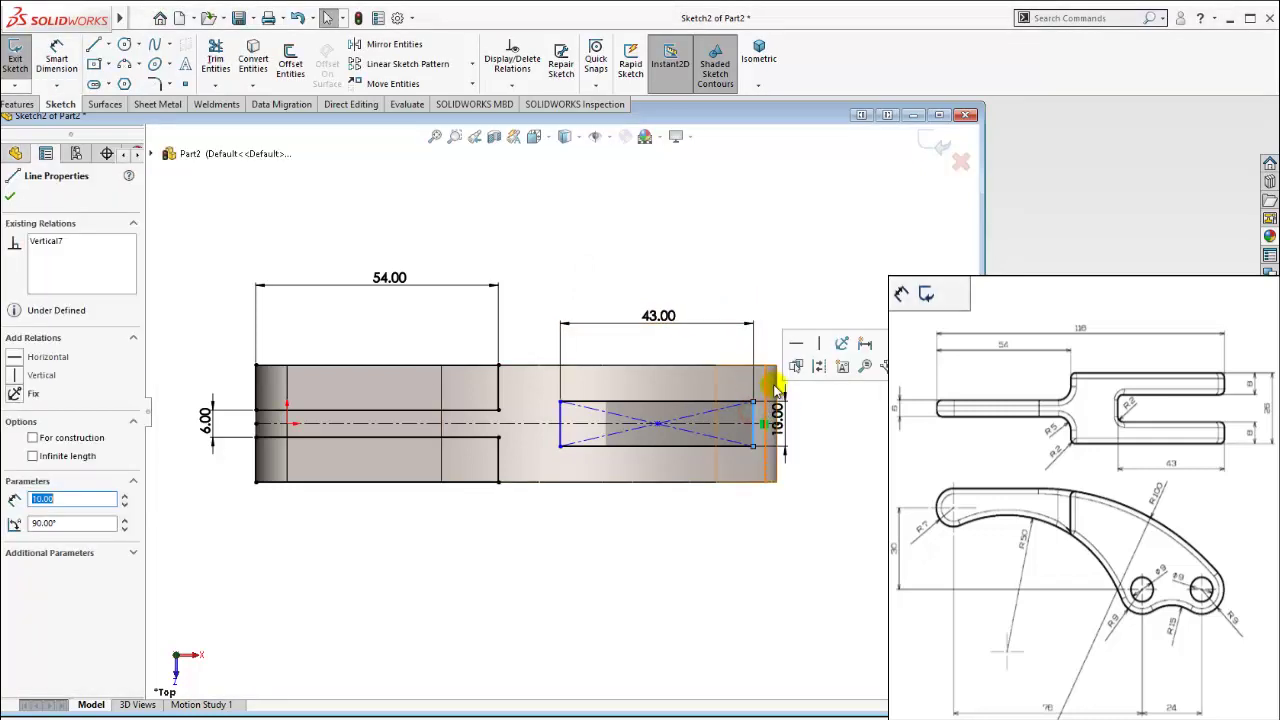
left_click(776, 402, "ctrl")
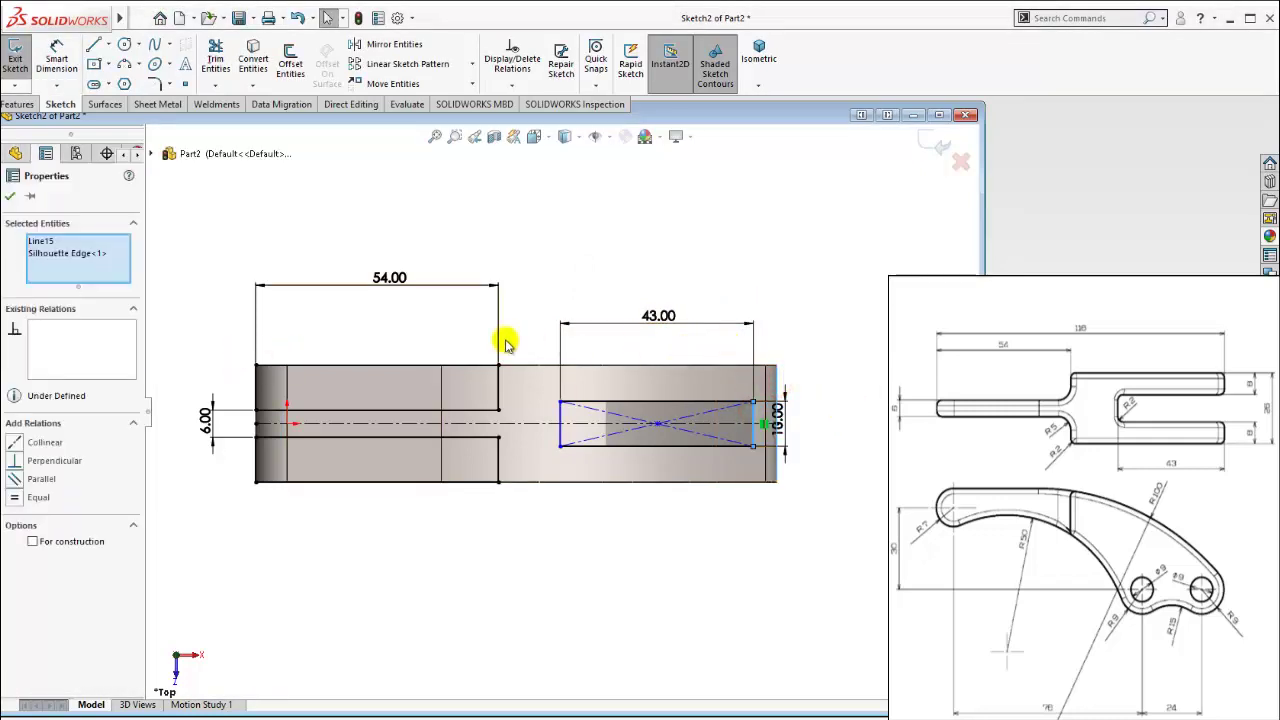
left_click(20, 445)
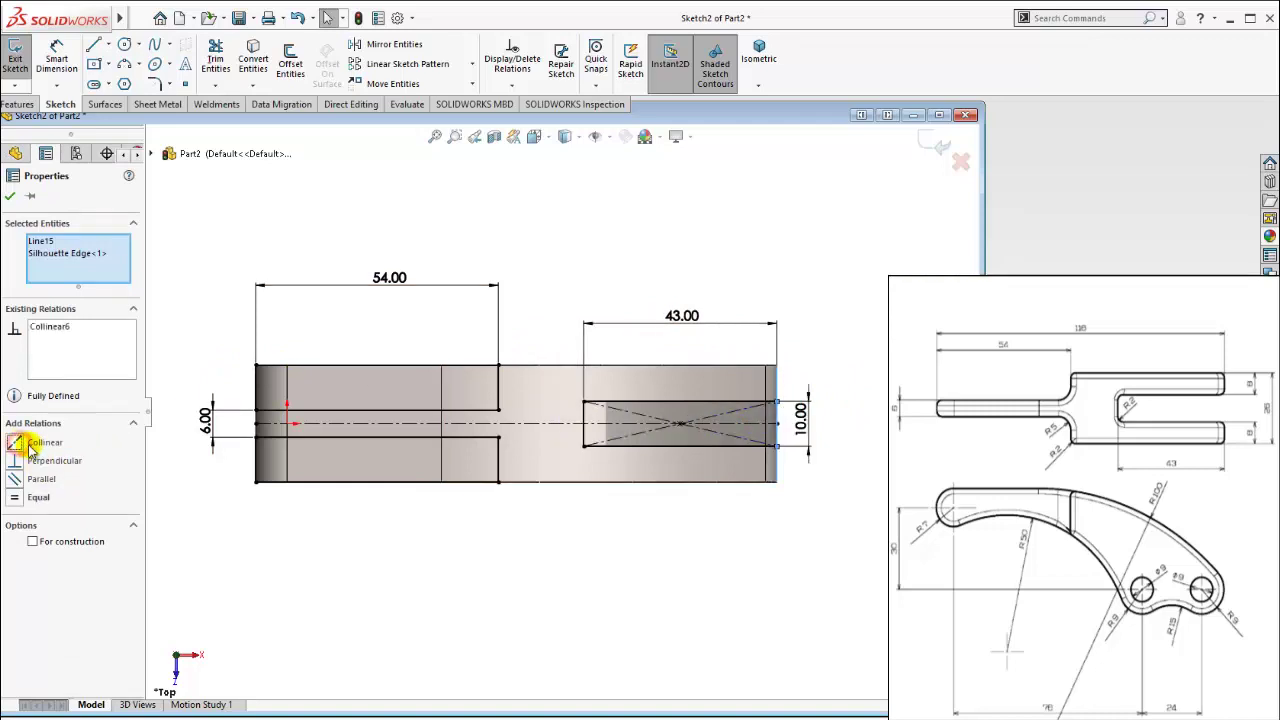
left_click(787, 265)
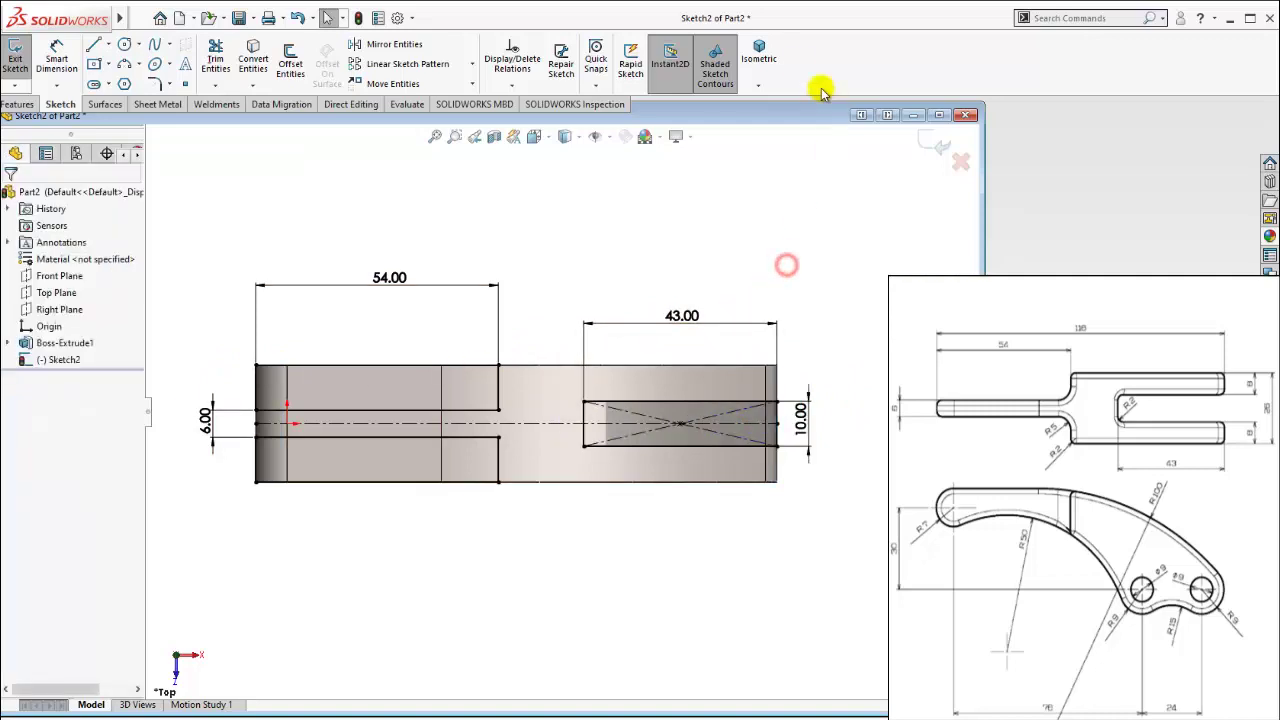
left_click(760, 62)
Step: Extrude-cut Sketch2's profiles Through All - Both directions across the arm
left_click(19, 105)
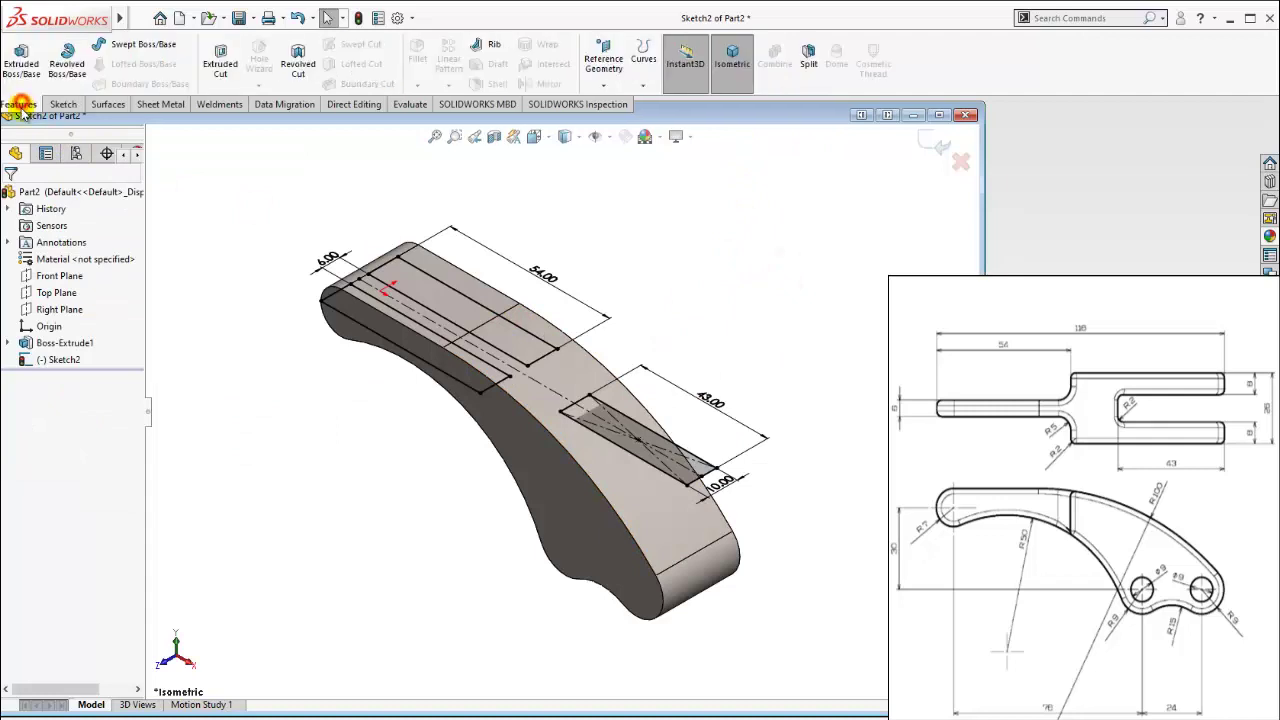
left_click(220, 60)
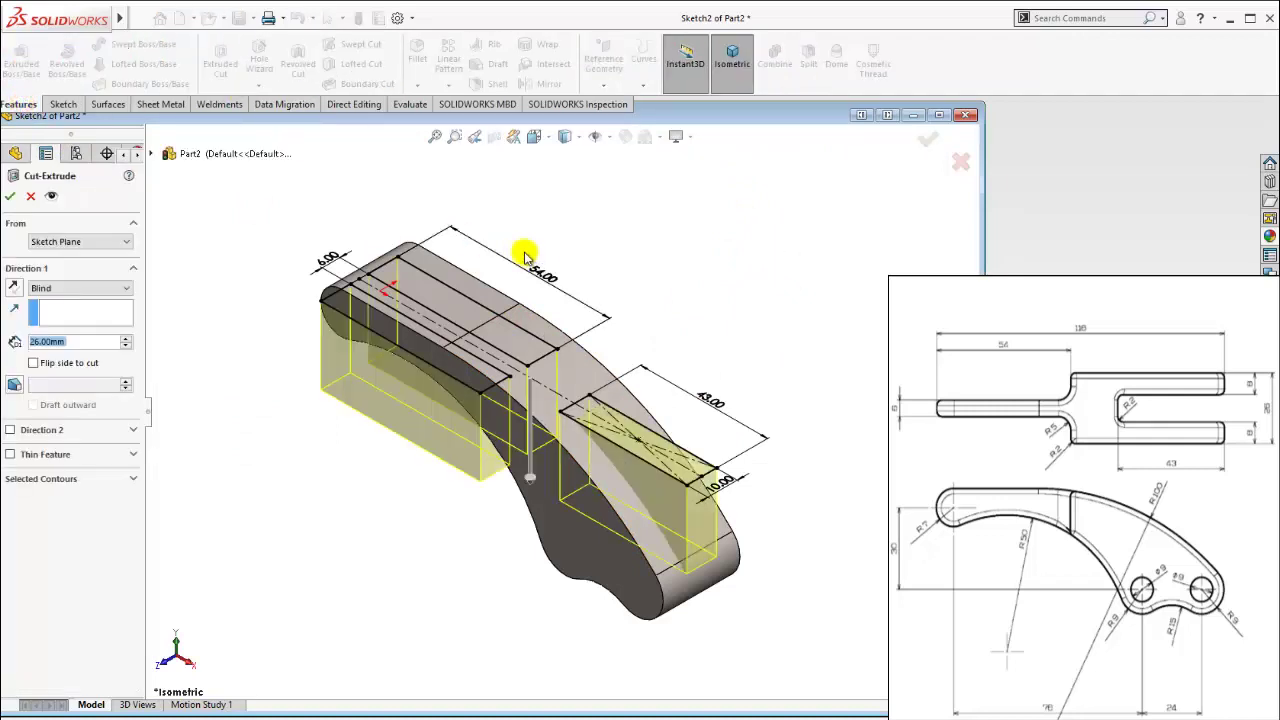
left_click(66, 290)
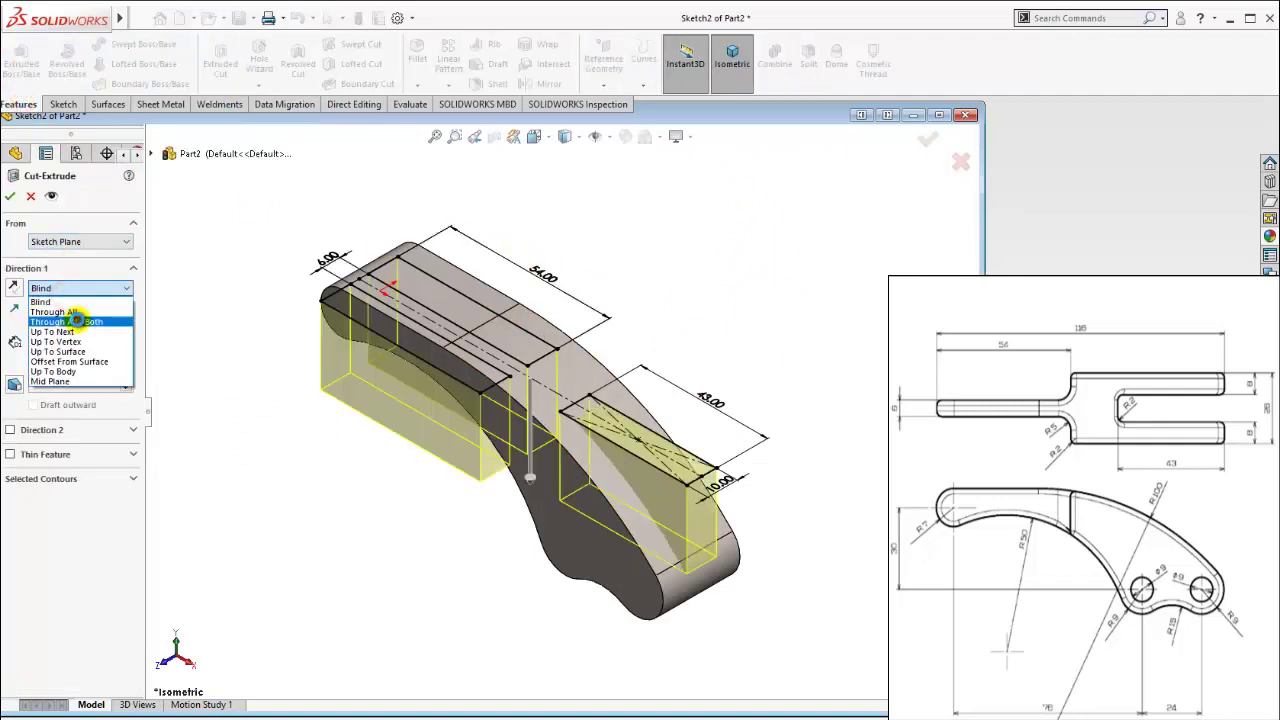
left_click(66, 321)
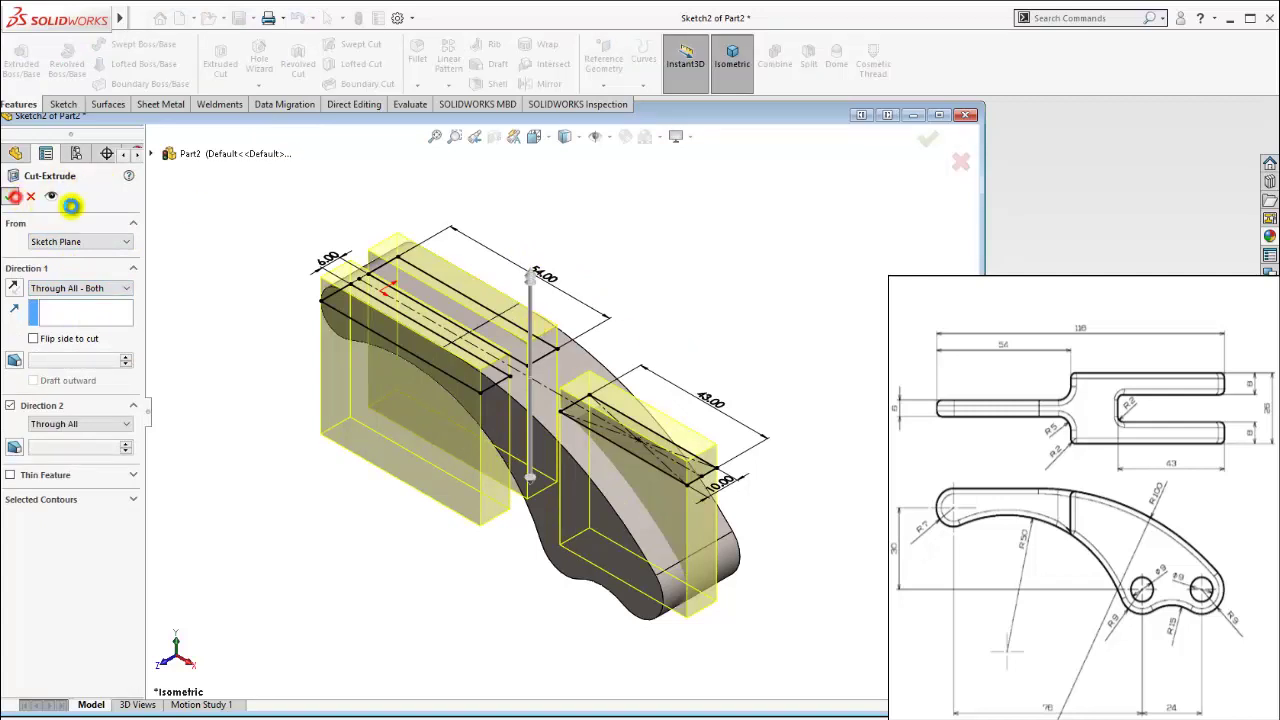
key("Return")
mouse_move(615, 375)
middle_mouse_down()
mouse_move(414, 352)
mouse_move(320, 380)
mouse_move(689, 311)
mouse_move(740, 360)
middle_mouse_up()
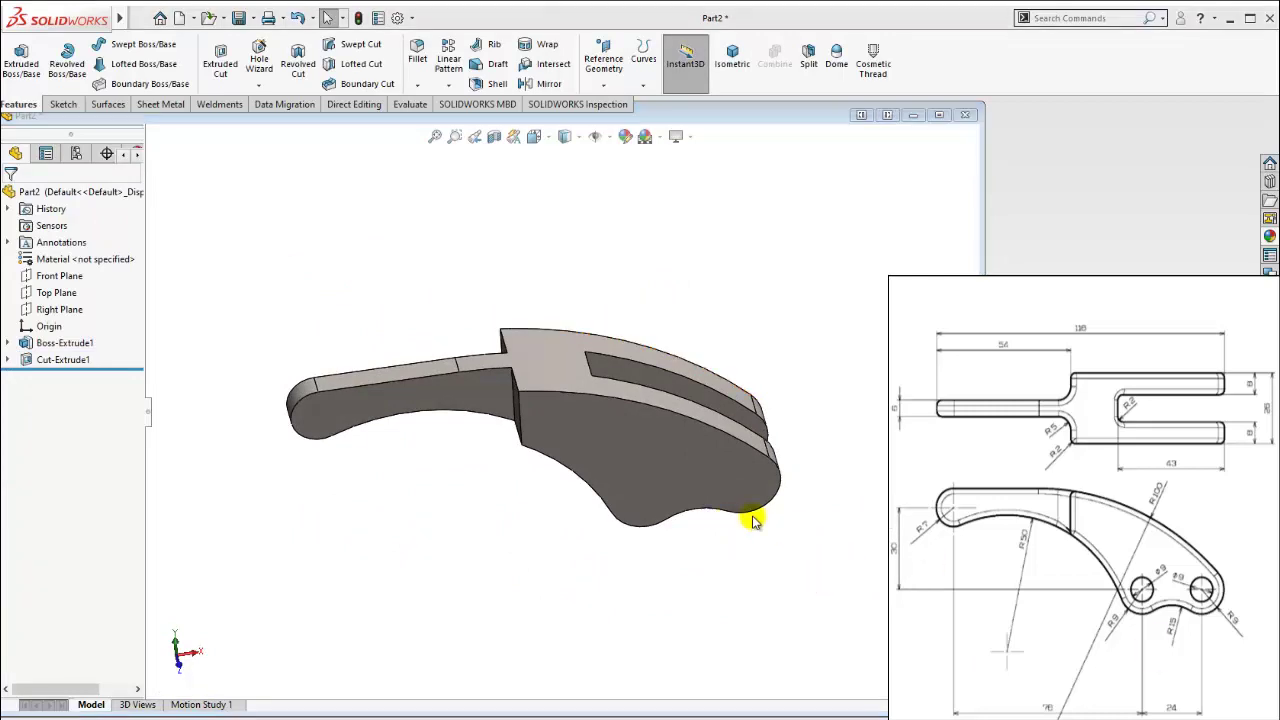
Step: Start a fillet on the arm-fork junction edges, changing the radius from 5 to 2 mm
left_click(417, 52)
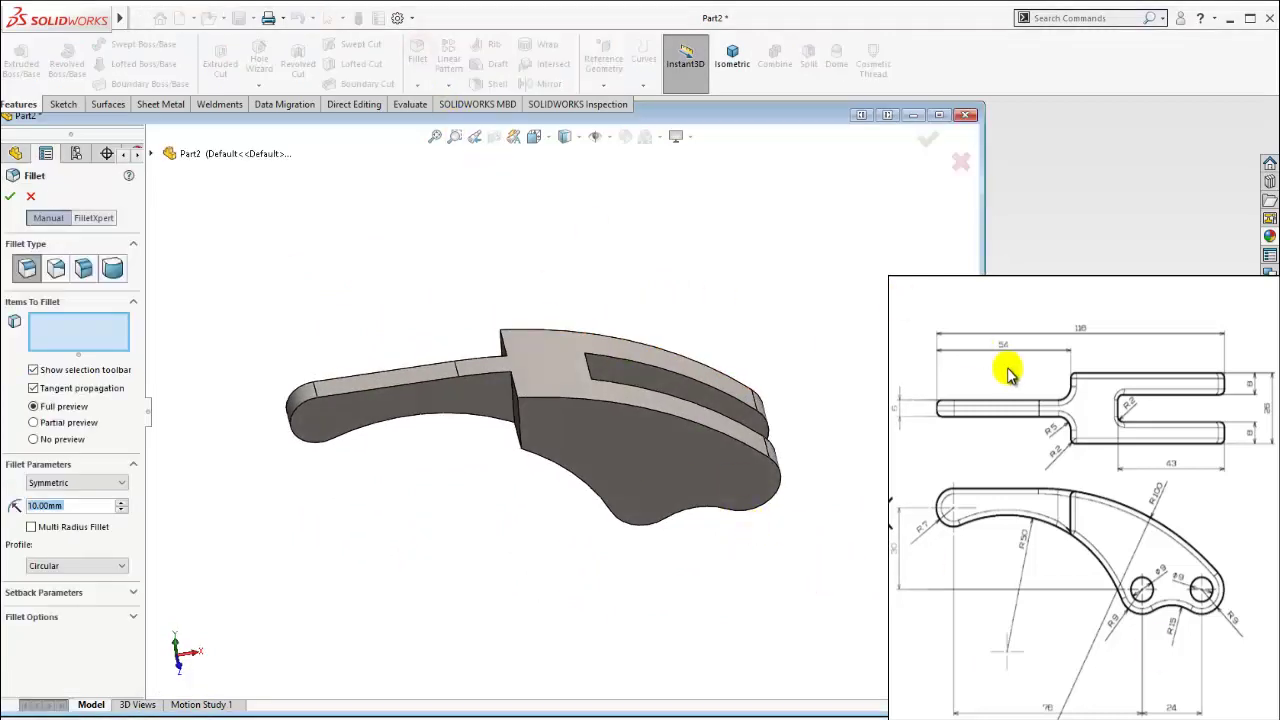
middle_click_drag(540, 384, 523, 403)
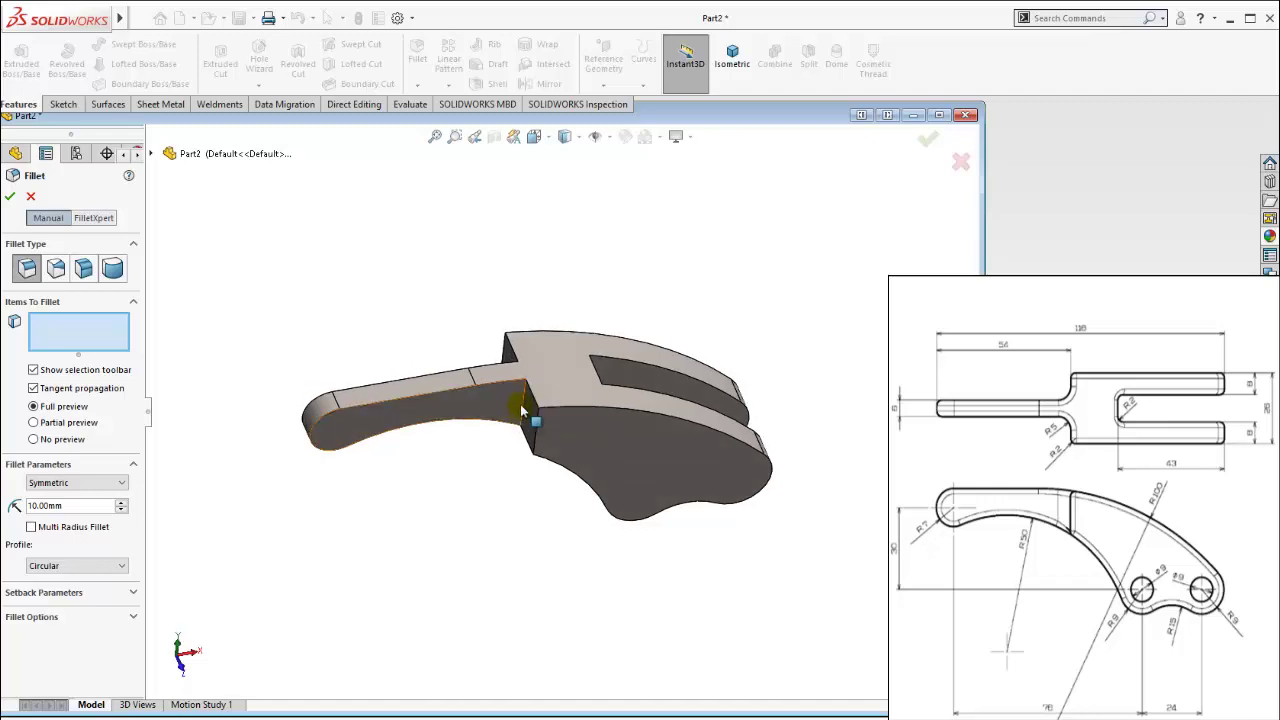
left_click(520, 420)
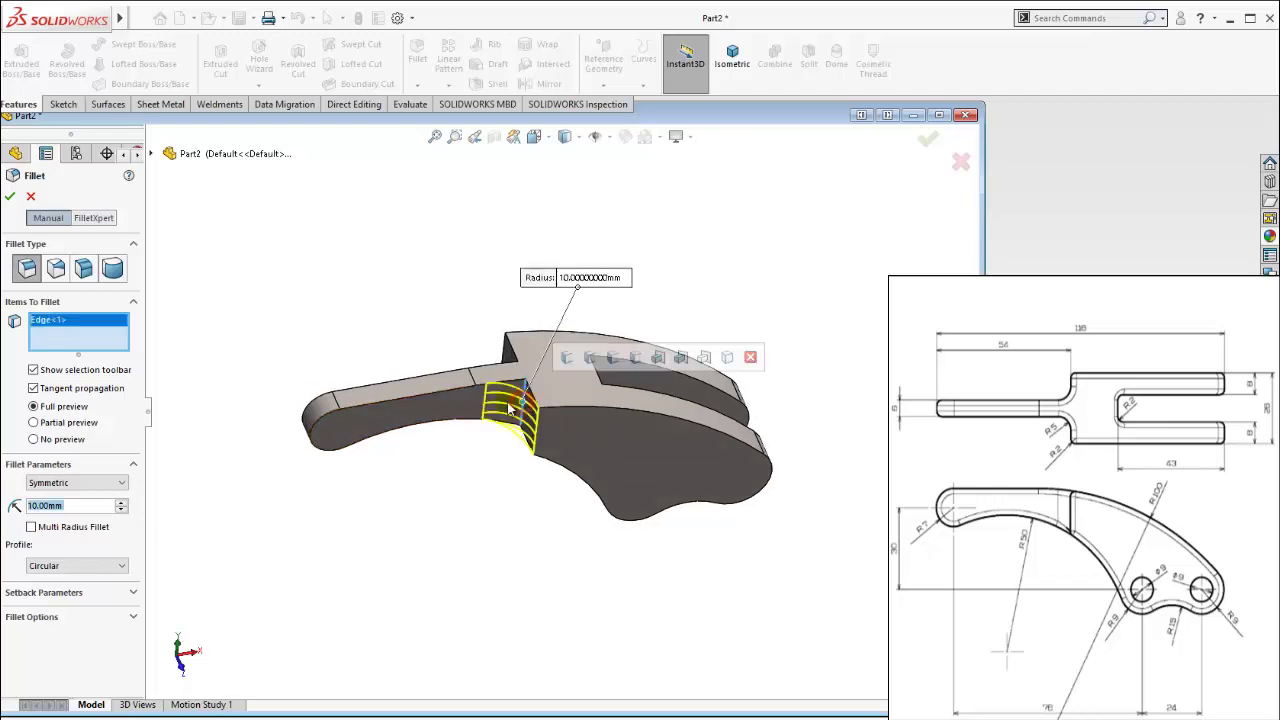
left_click(71, 507)
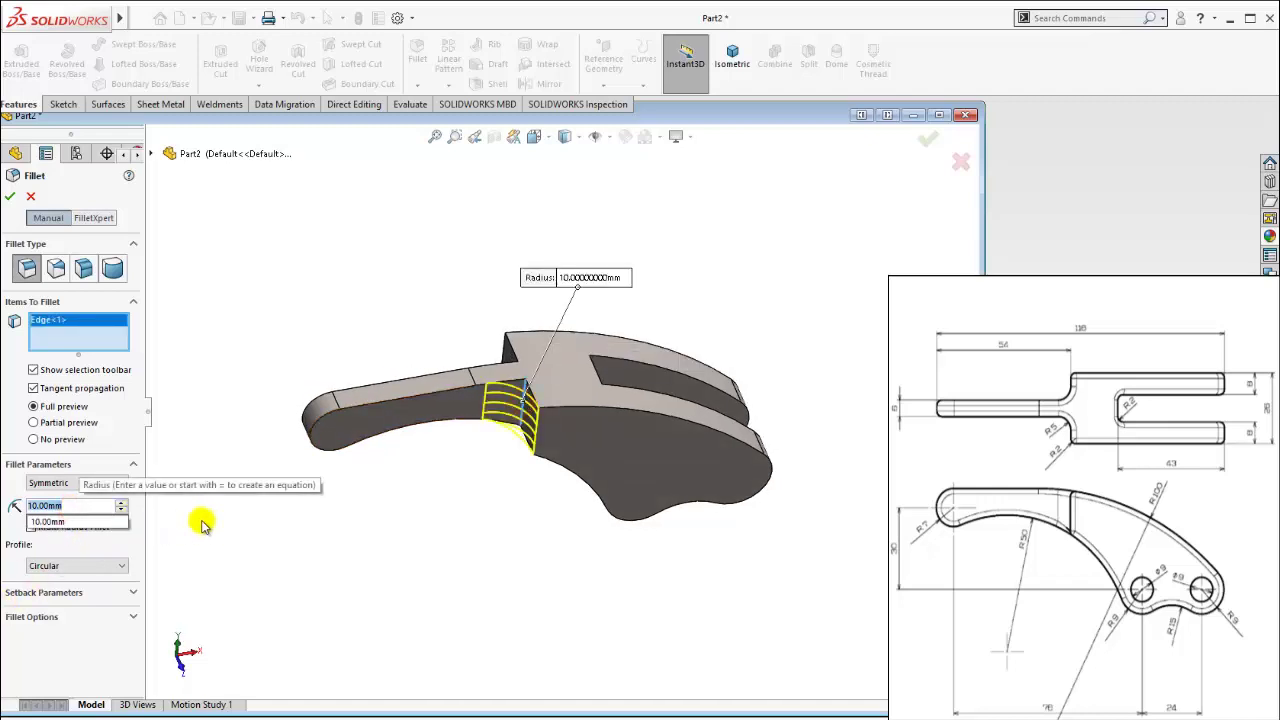
type("5")
key("Return")
mouse_move(289, 514)
middle_mouse_down()
mouse_move(651, 562)
mouse_move(563, 420)
middle_mouse_up()
left_click(560, 432)
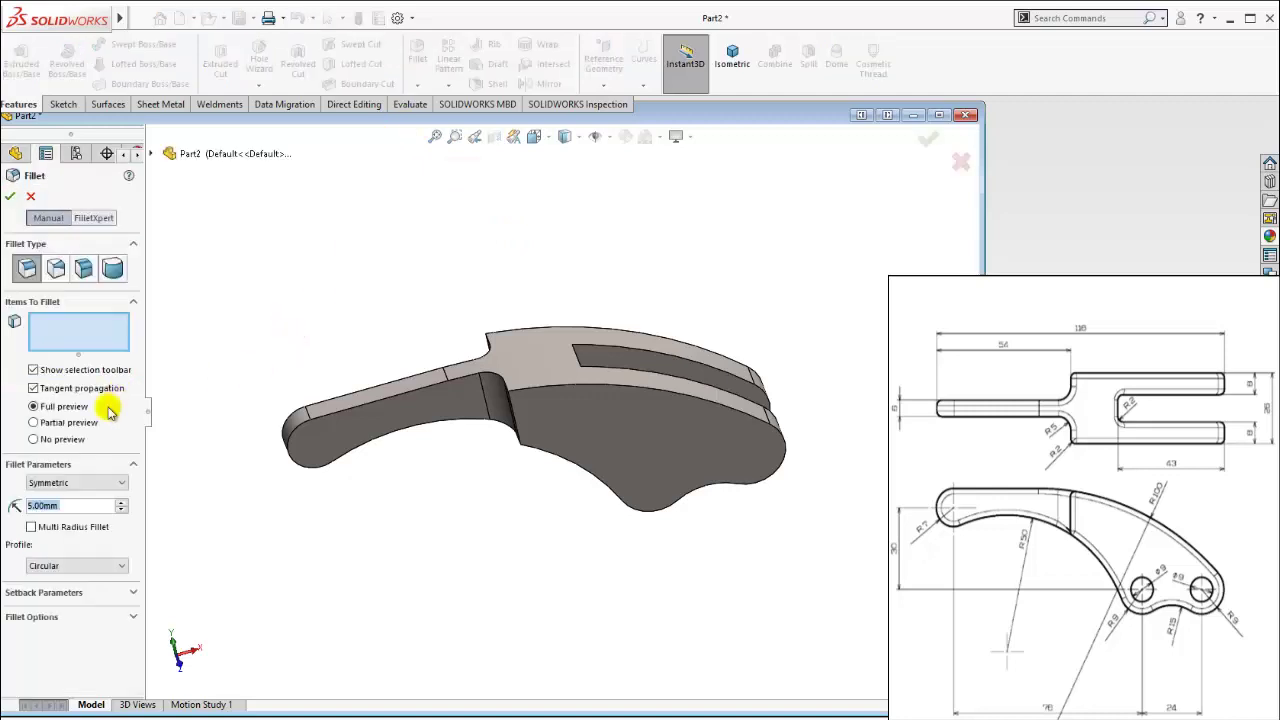
type("2")
left_click(362, 509)
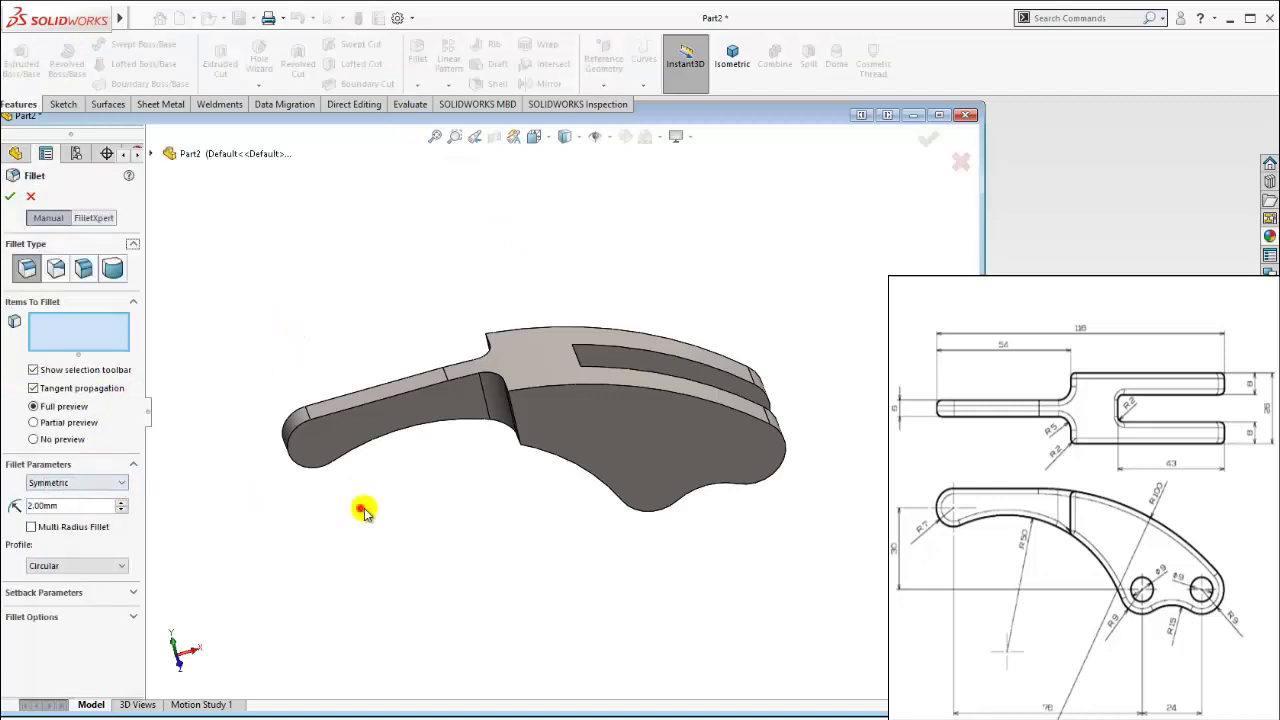
Step: Reselect both junction edges and apply the 2 mm fillet
left_click(520, 440)
mouse_move(520, 440)
middle_mouse_down()
mouse_move(543, 466)
mouse_move(510, 388)
middle_mouse_up()
left_click(508, 385)
middle_click_drag(517, 477, 700, 450)
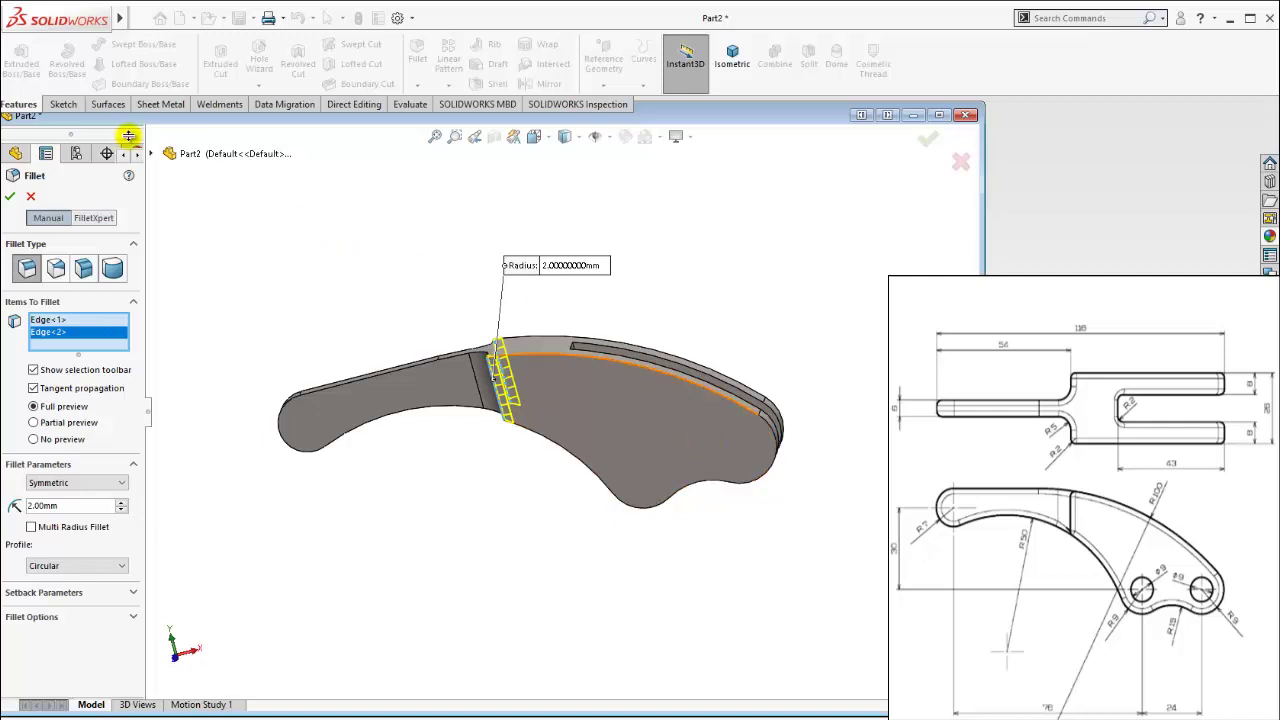
right_click(737, 286)
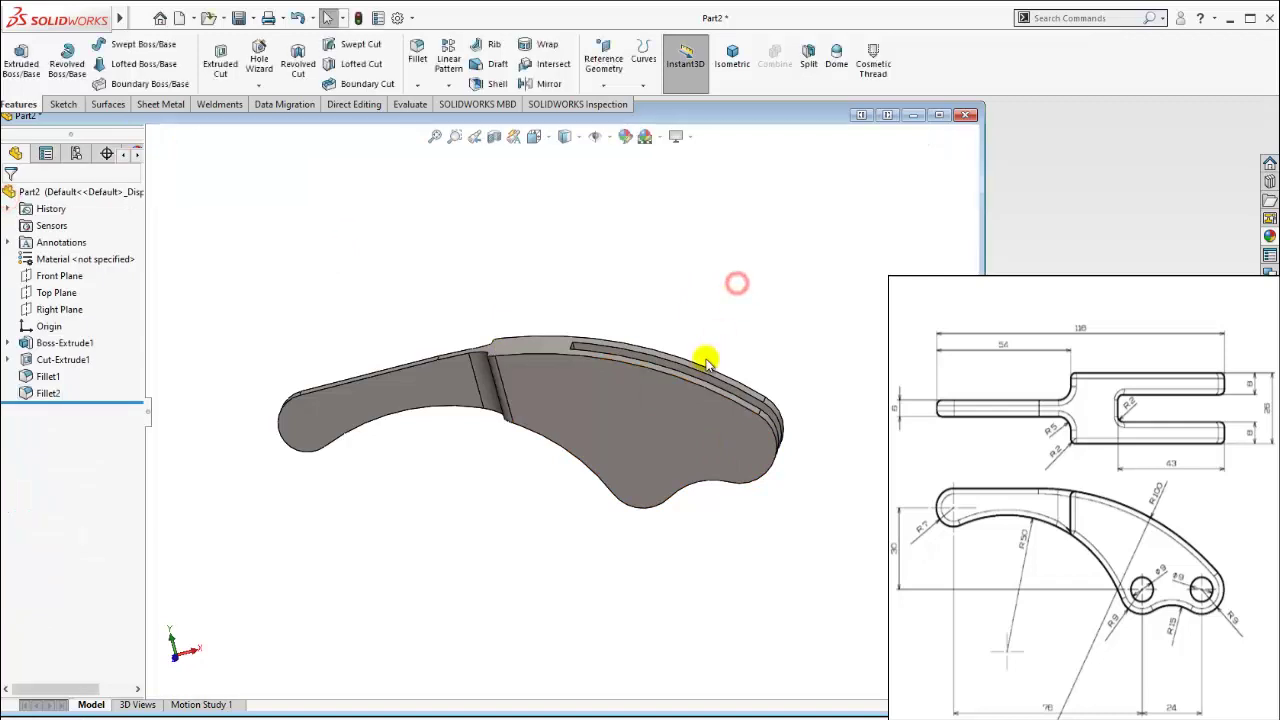
mouse_move(706, 357)
middle_mouse_down()
mouse_move(654, 408)
mouse_move(720, 474)
mouse_move(665, 438)
mouse_move(606, 357)
mouse_move(566, 400)
mouse_move(623, 449)
middle_mouse_up()
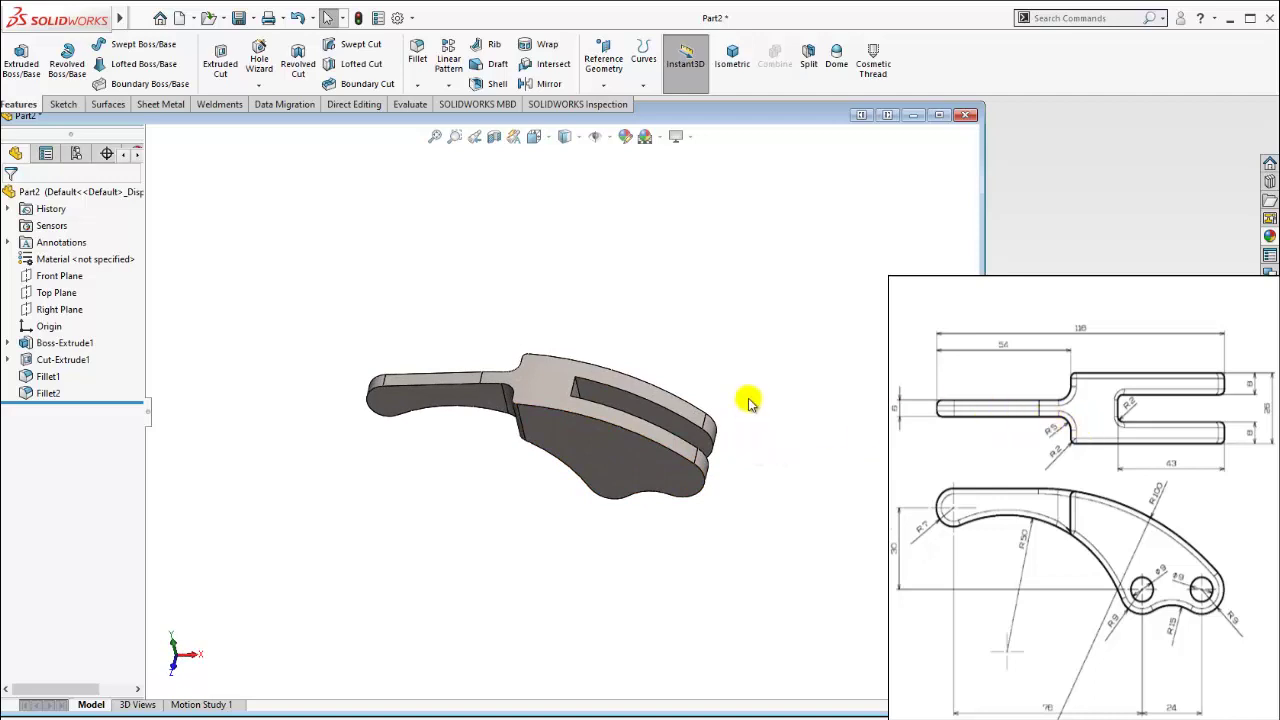
Step: Edit Fillet2 to add another outer edge and the side face's edges
left_click(47, 392)
left_click(149, 348)
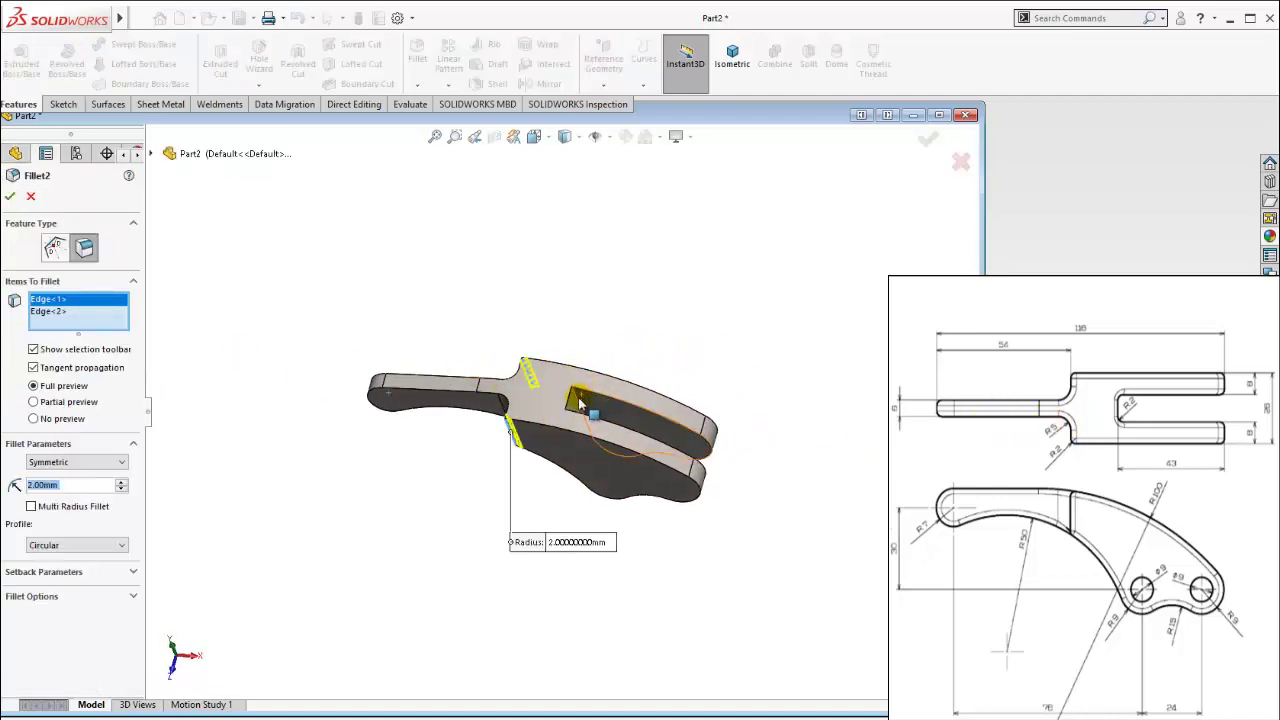
mouse_move(600, 423)
middle_mouse_down()
mouse_move(556, 458)
mouse_move(528, 385)
mouse_move(691, 306)
mouse_move(752, 333)
mouse_move(435, 410)
middle_mouse_up()
left_click(548, 440)
left_click(524, 380)
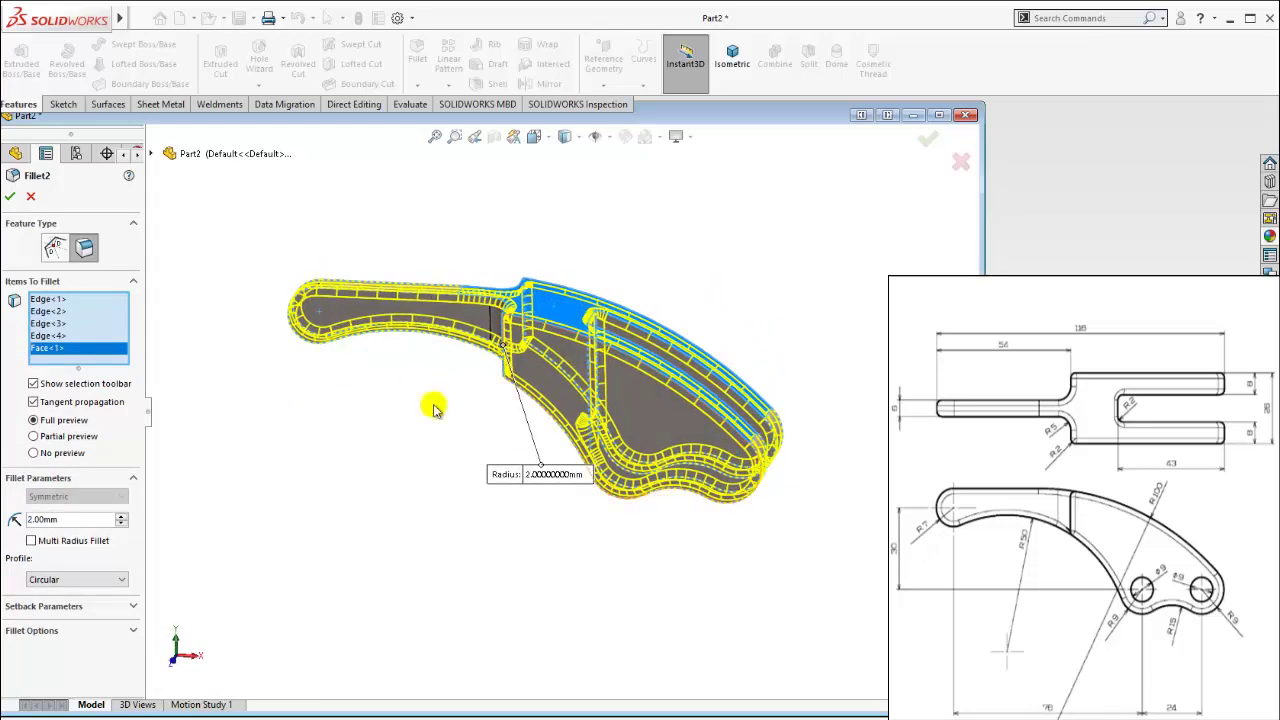
left_click(33, 193)
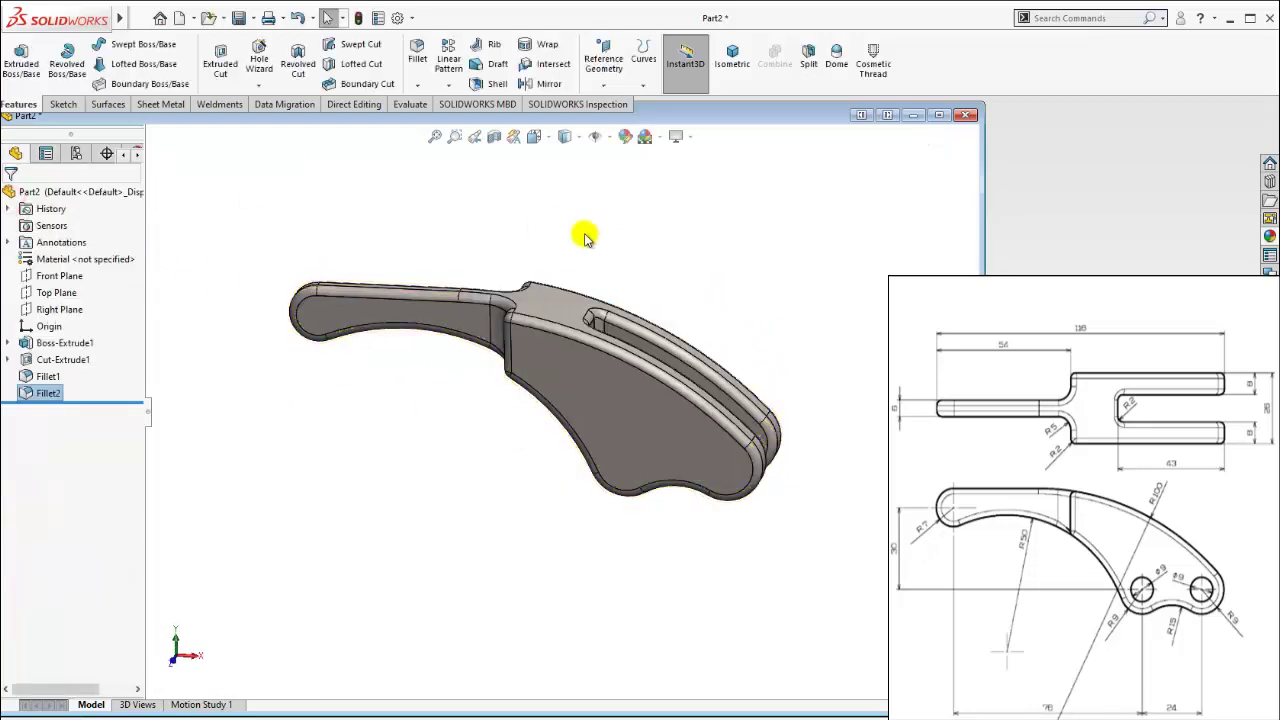
mouse_move(634, 346)
middle_mouse_down()
mouse_move(663, 457)
mouse_move(571, 489)
mouse_move(516, 527)
mouse_move(608, 423)
mouse_move(680, 289)
mouse_move(608, 366)
mouse_move(480, 449)
mouse_move(634, 366)
mouse_move(617, 418)
middle_mouse_up()
Step: Start a sketch on the arm's side face and draw two circles centred on the lobe arc centres
left_click(617, 418)
scroll(748, 368, "down", 3)
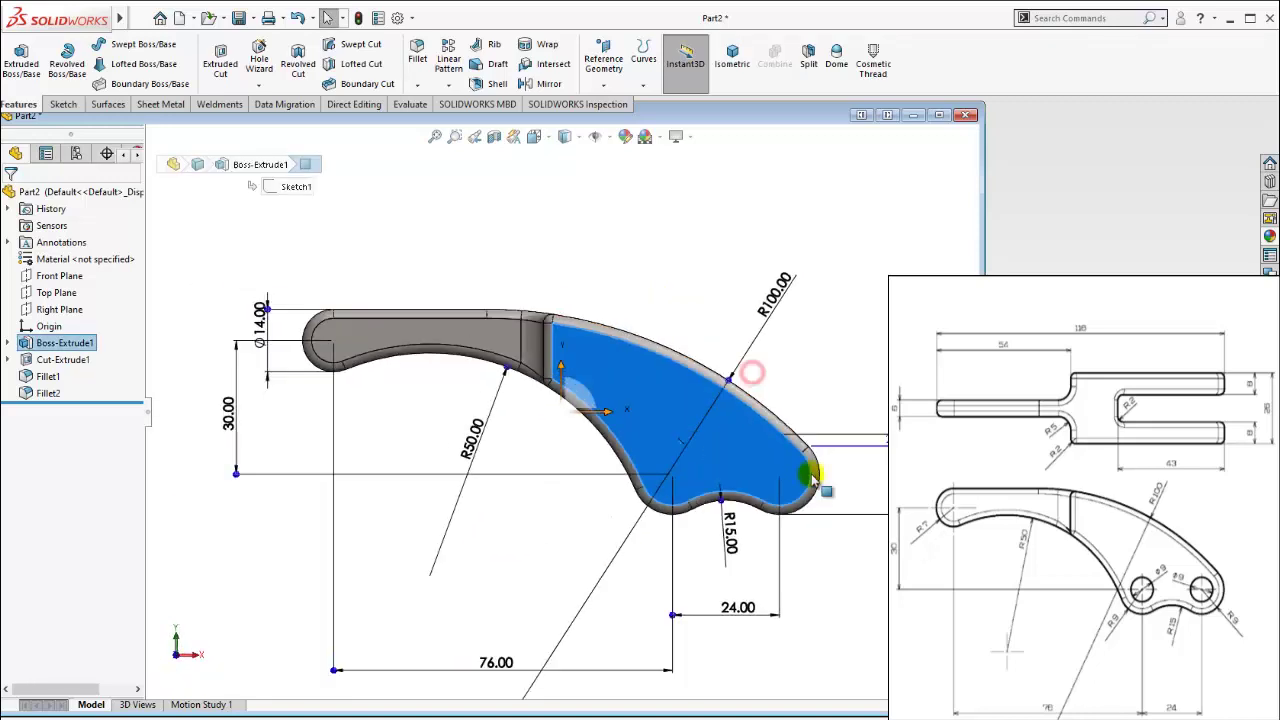
scroll(680, 433, "down", 2)
left_click(749, 391)
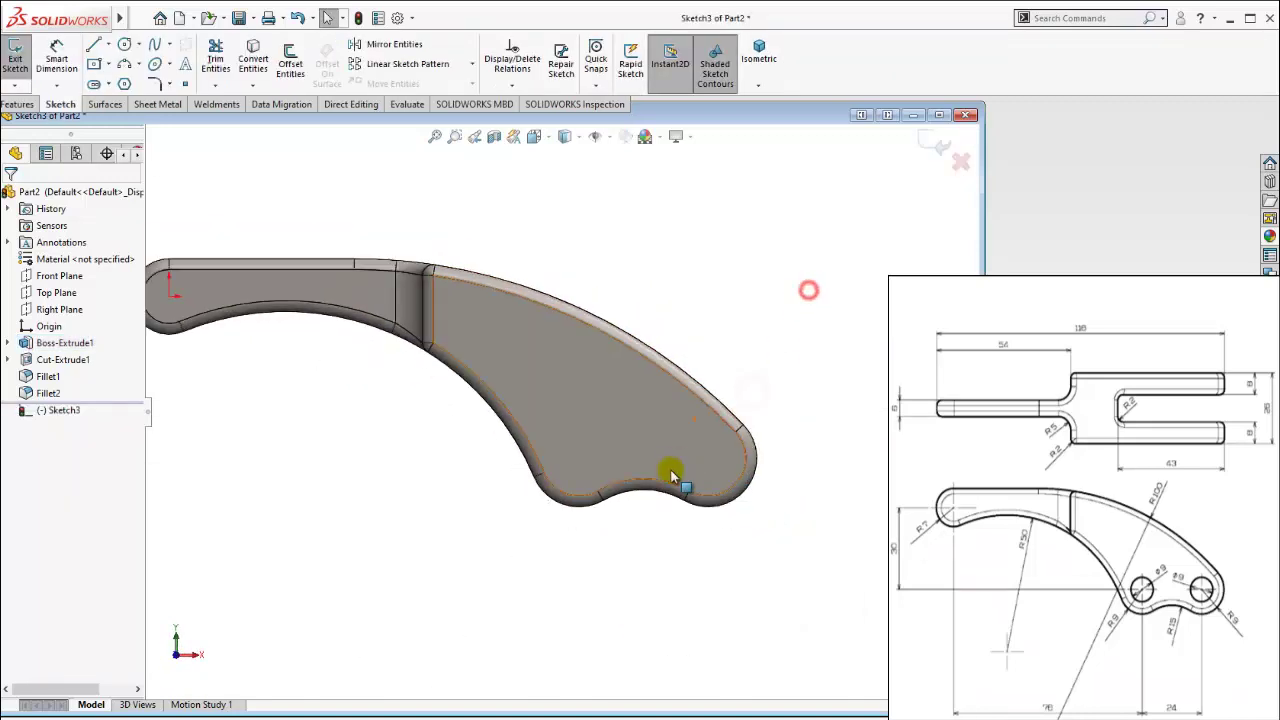
left_click(124, 44)
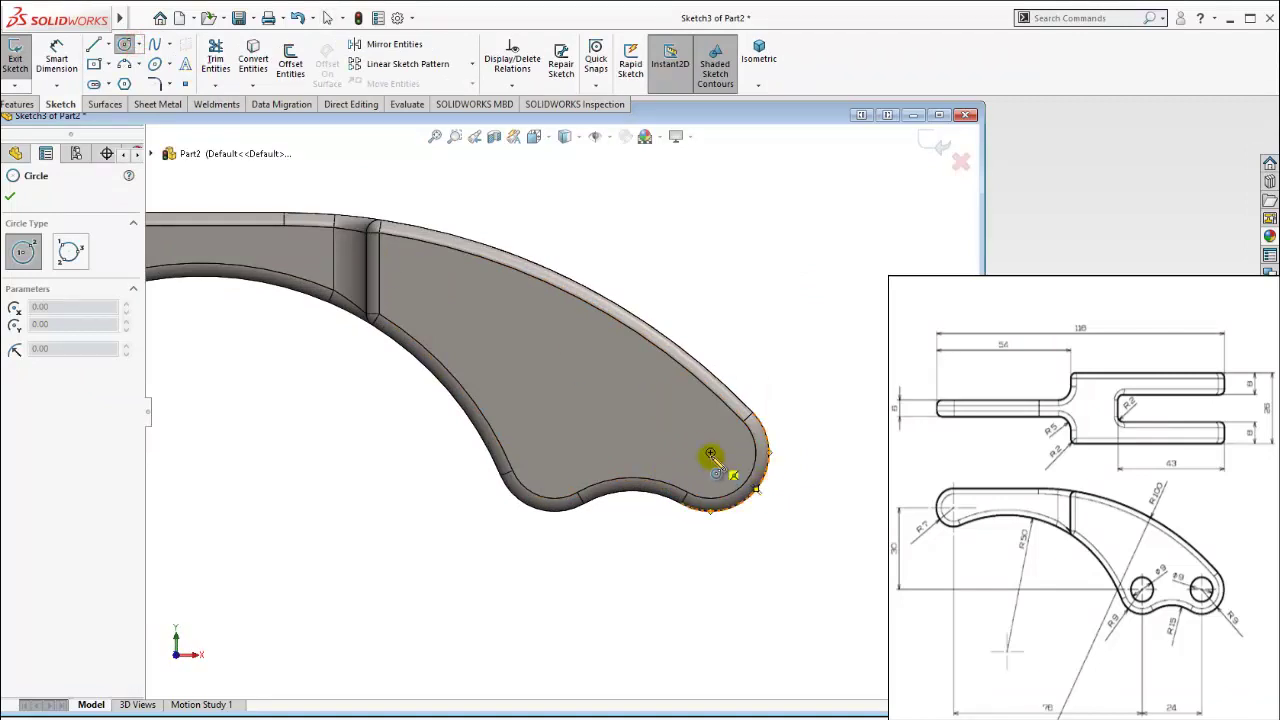
left_click(710, 455)
left_click(710, 428)
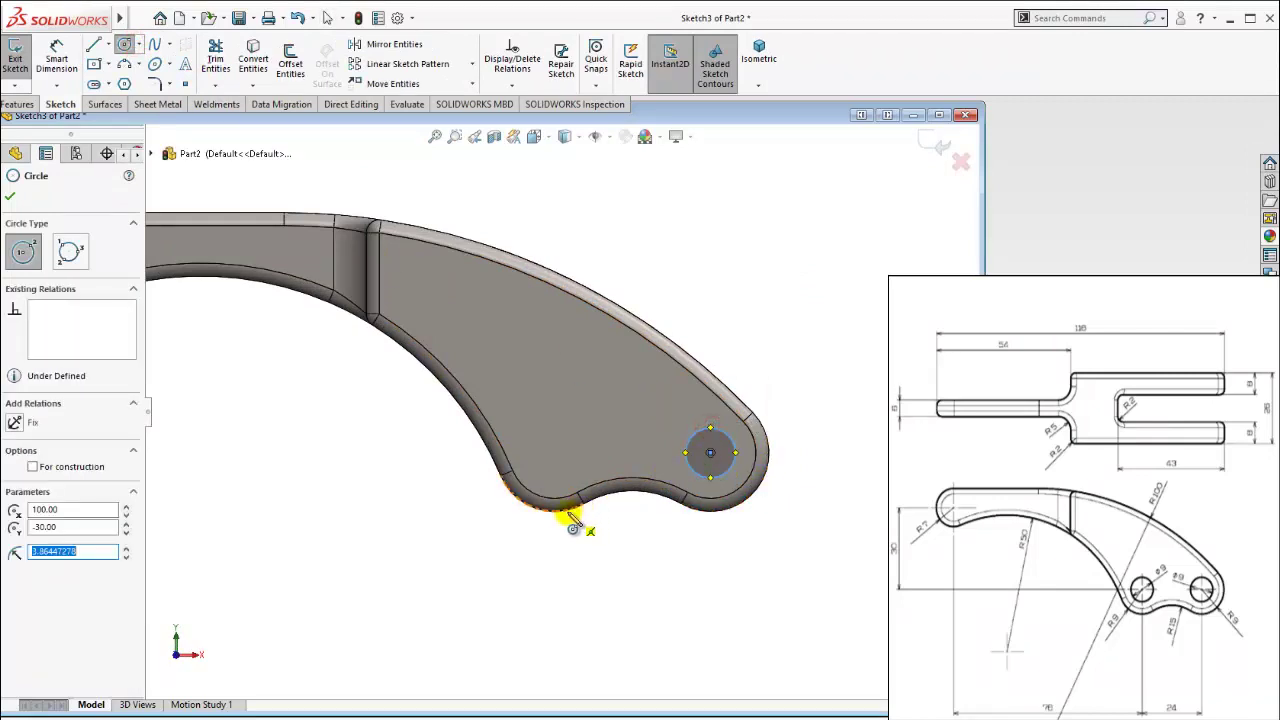
left_click(556, 455)
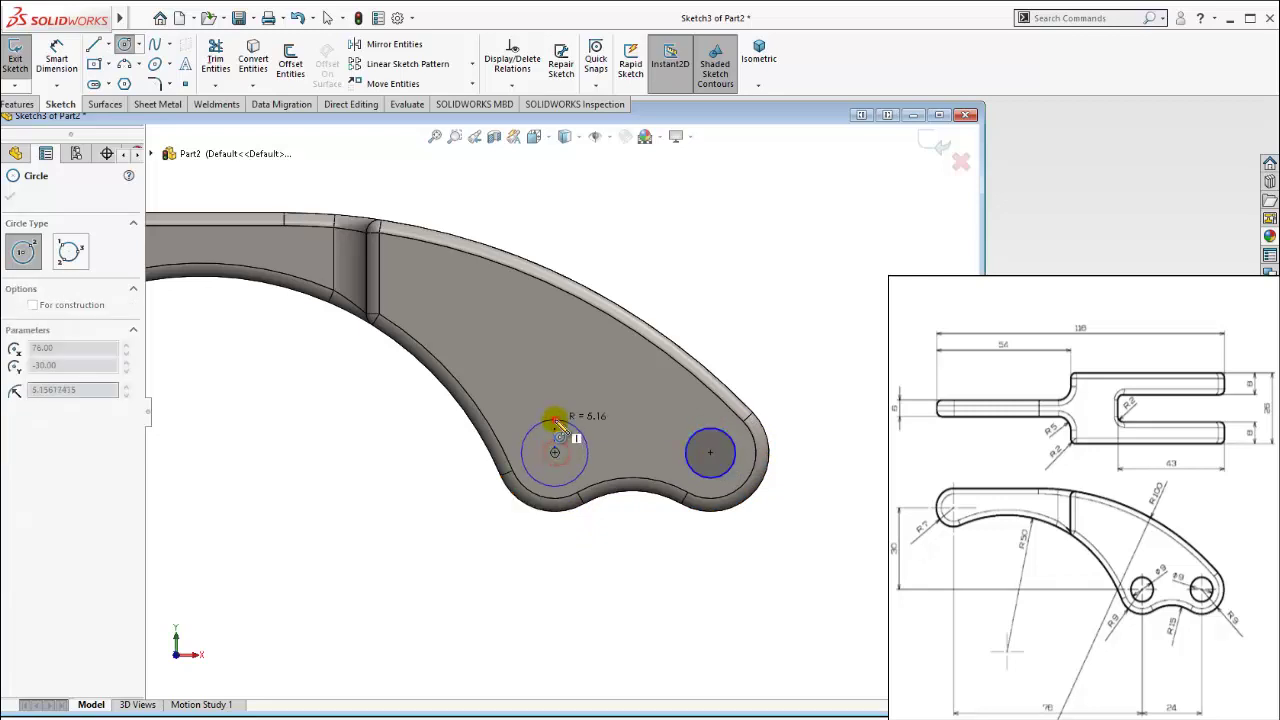
left_click(553, 421)
key("Escape")
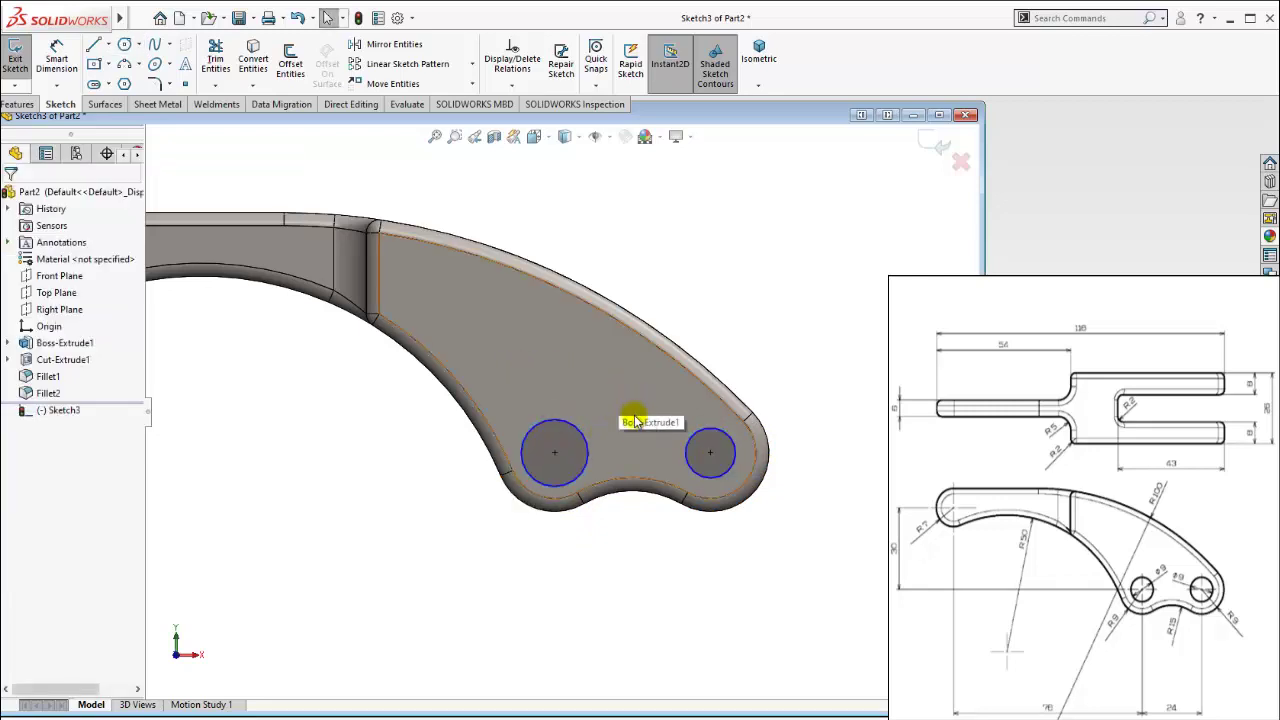
Step: Make the two circles equal and dimension the right one to 9 mm diameter
left_click(587, 430)
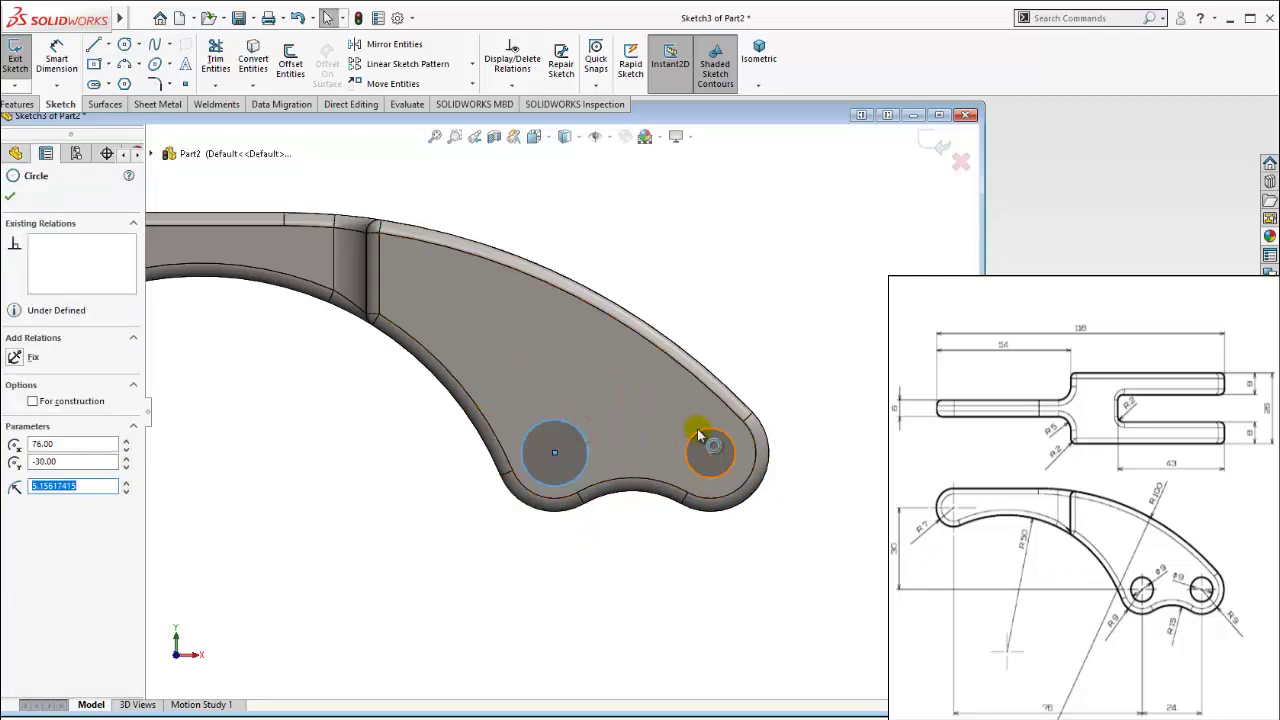
left_click(697, 428, "ctrl")
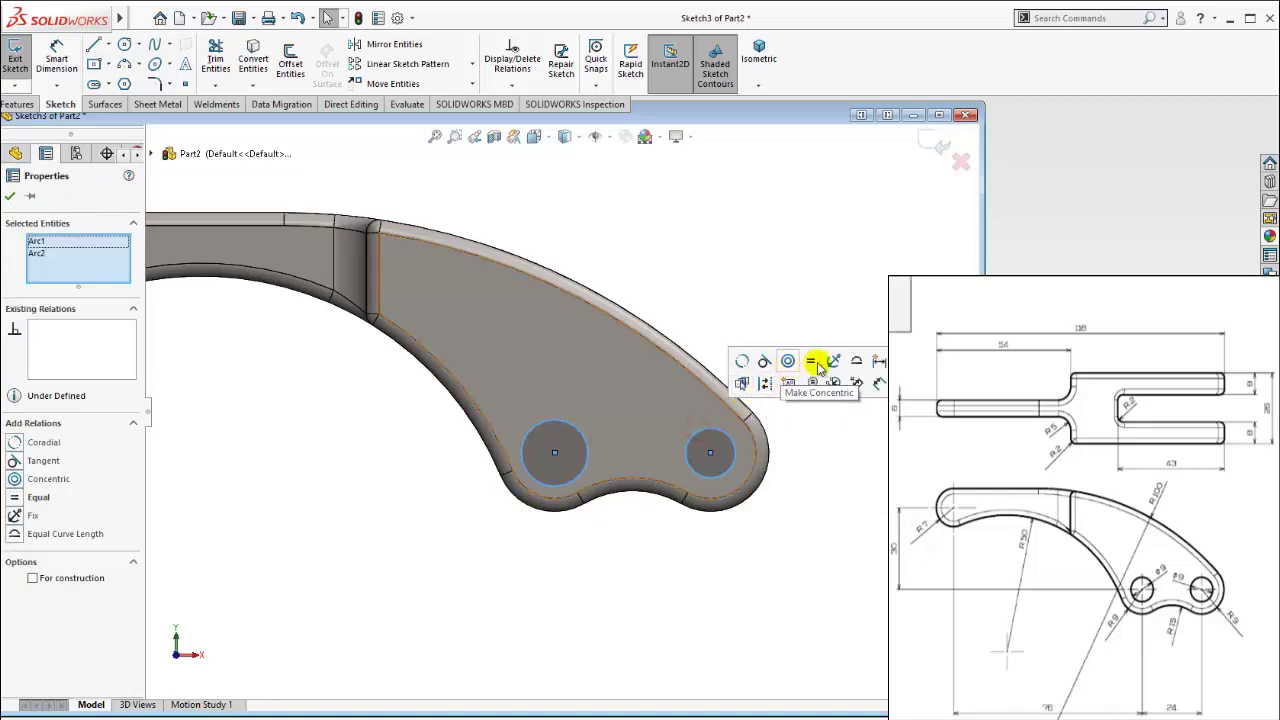
left_click(815, 362)
left_click(814, 486)
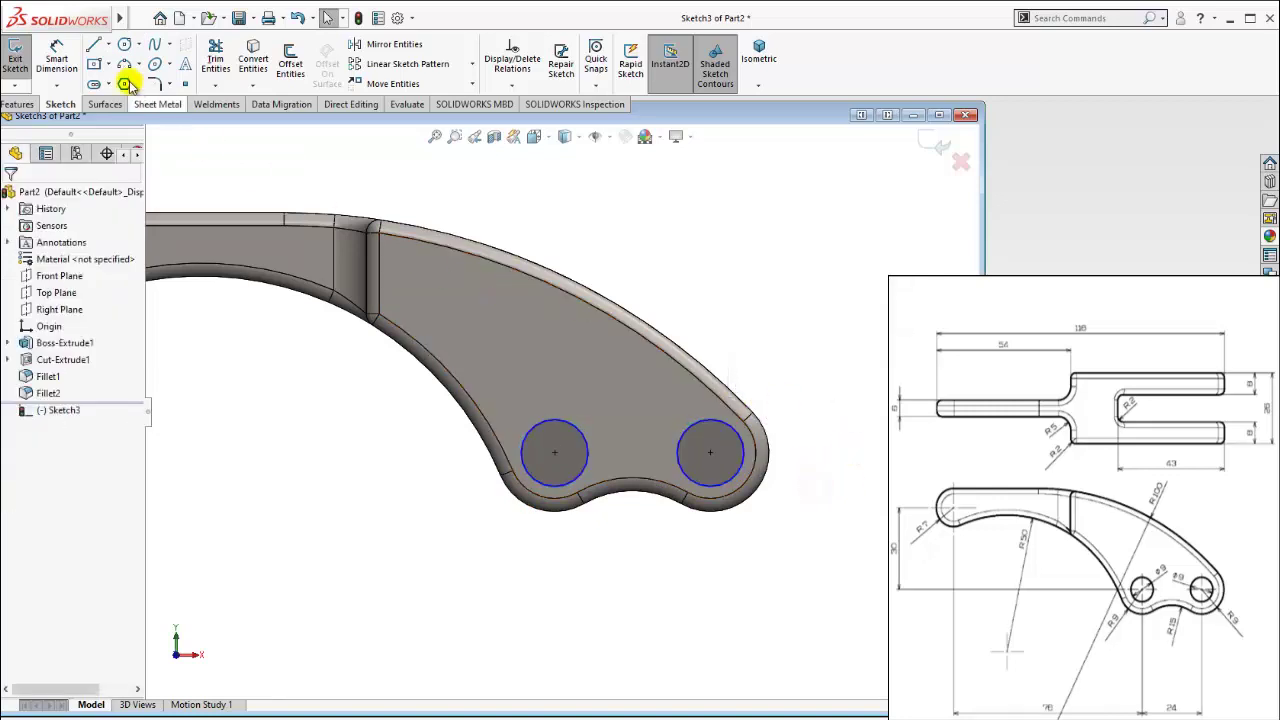
left_click(57, 55)
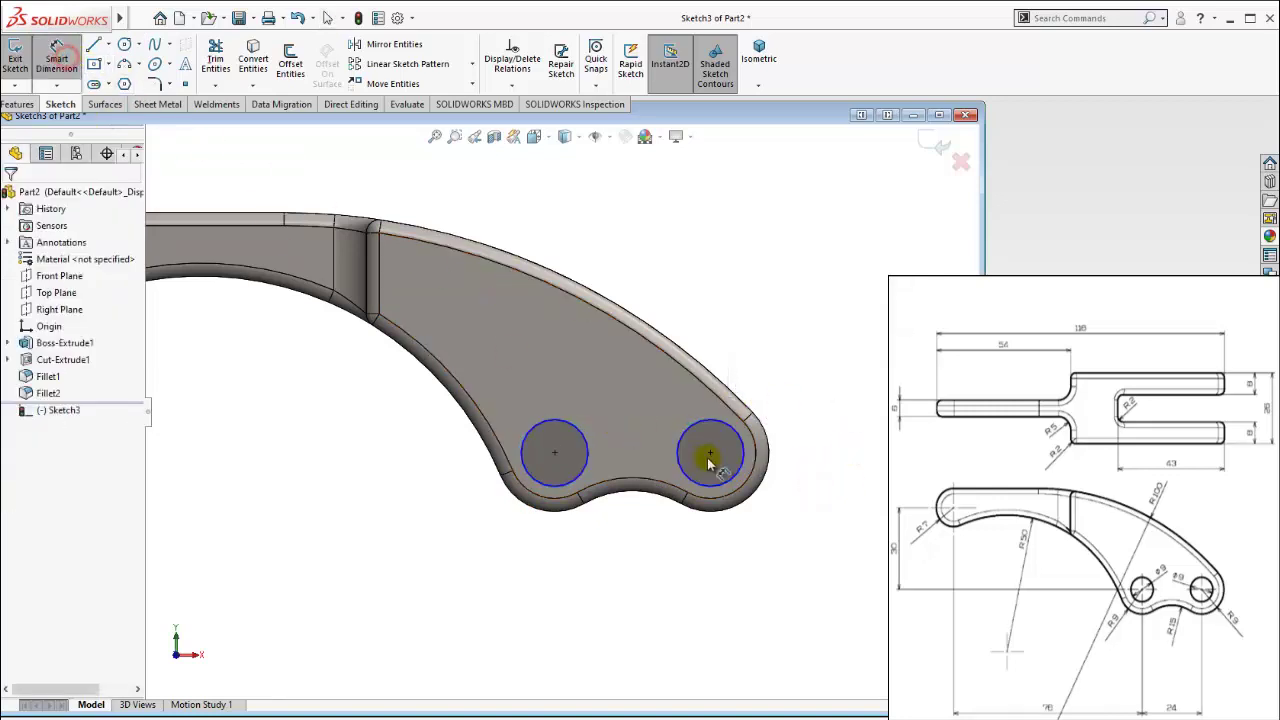
left_click(805, 465)
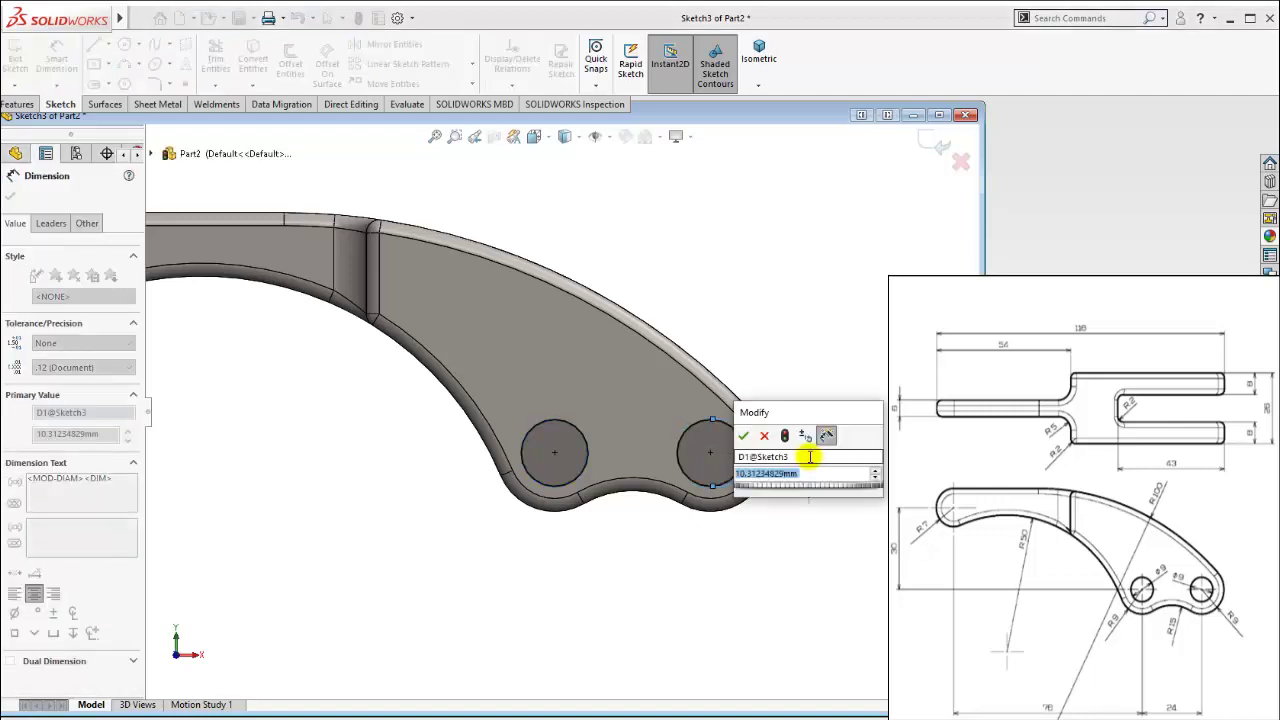
type("9")
key("Return")
key("Escape")
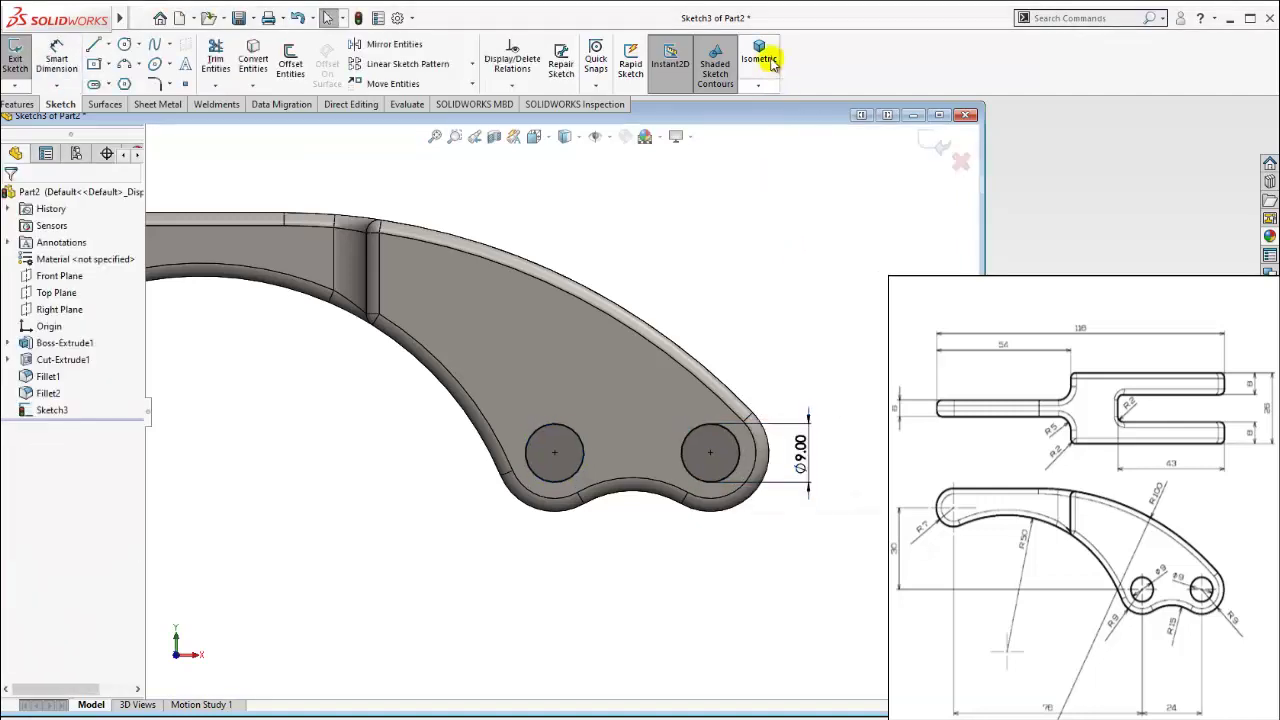
left_click(770, 62)
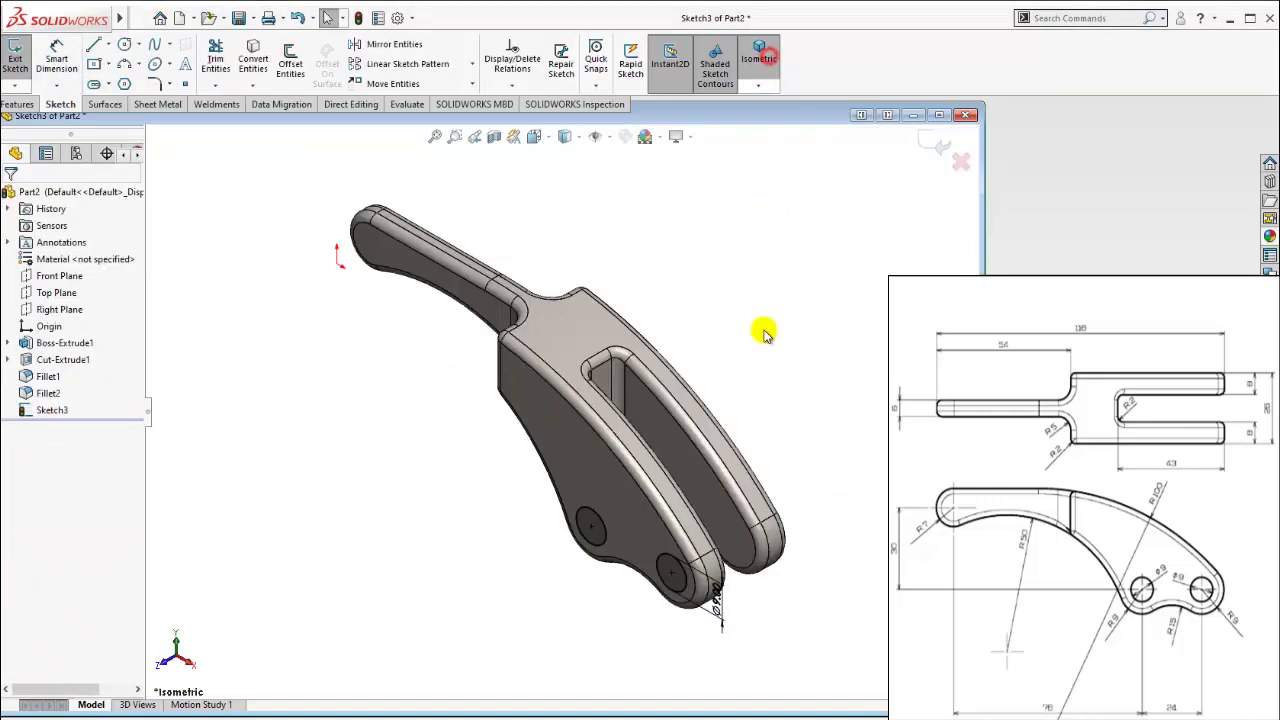
Step: Extrude-cut the two Ø9 circles with end condition Through All, then inspect the holes
left_click(18, 104)
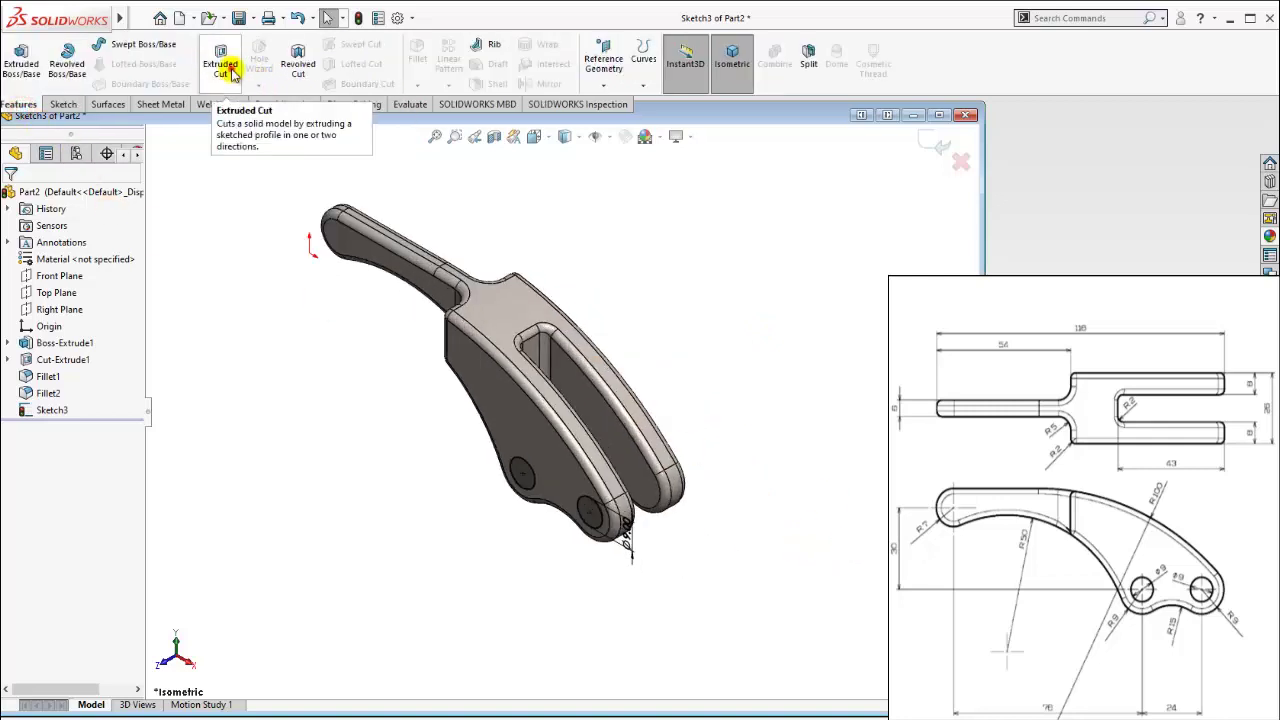
left_click(231, 73)
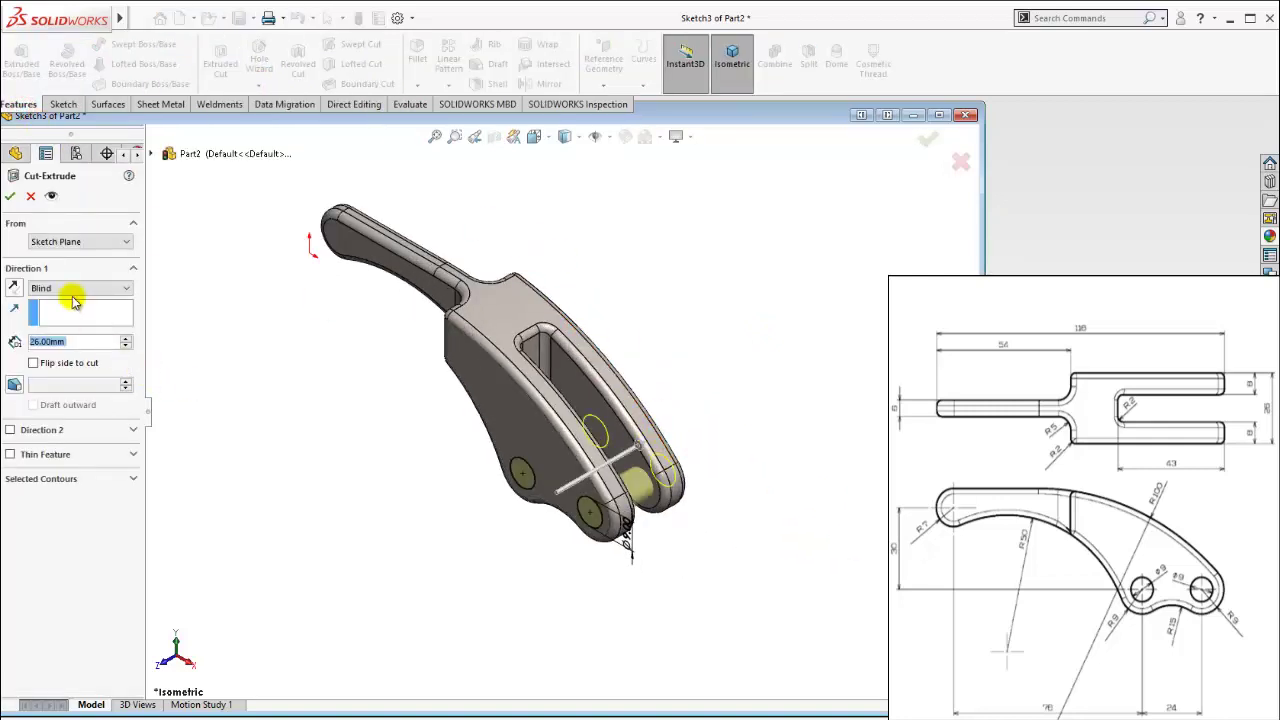
left_click(73, 297)
left_click(56, 311)
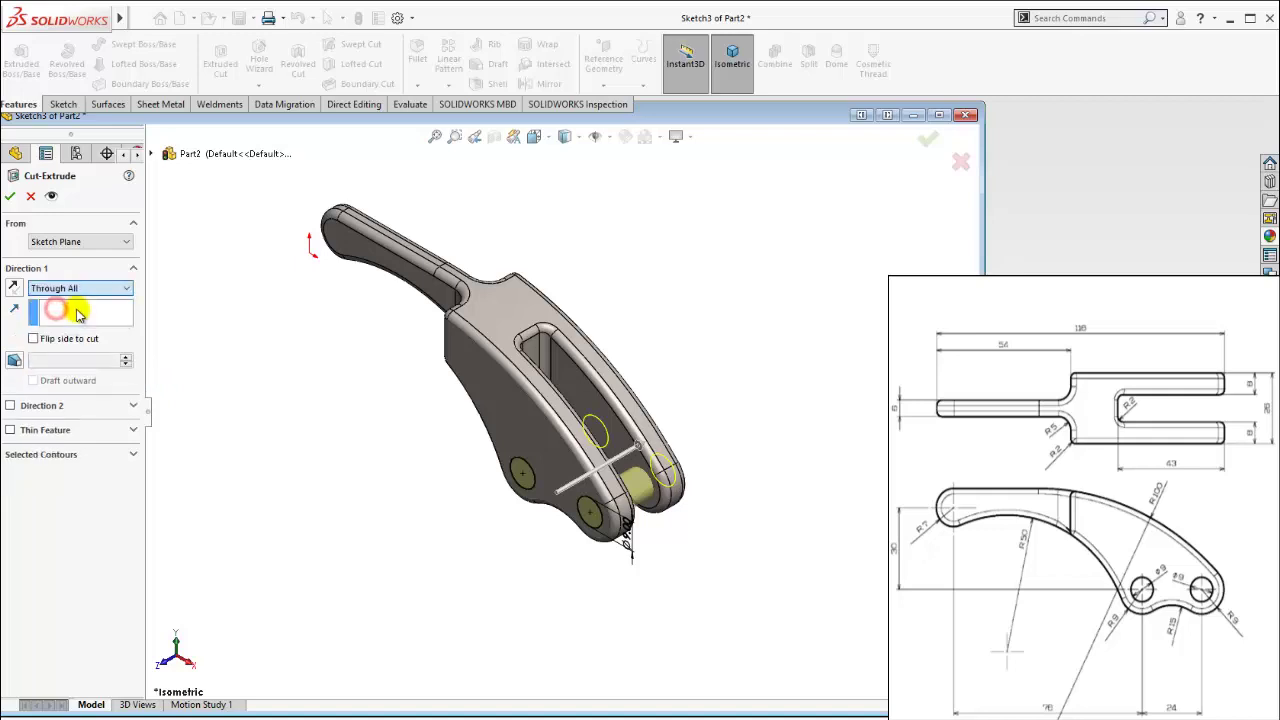
left_click(9, 196)
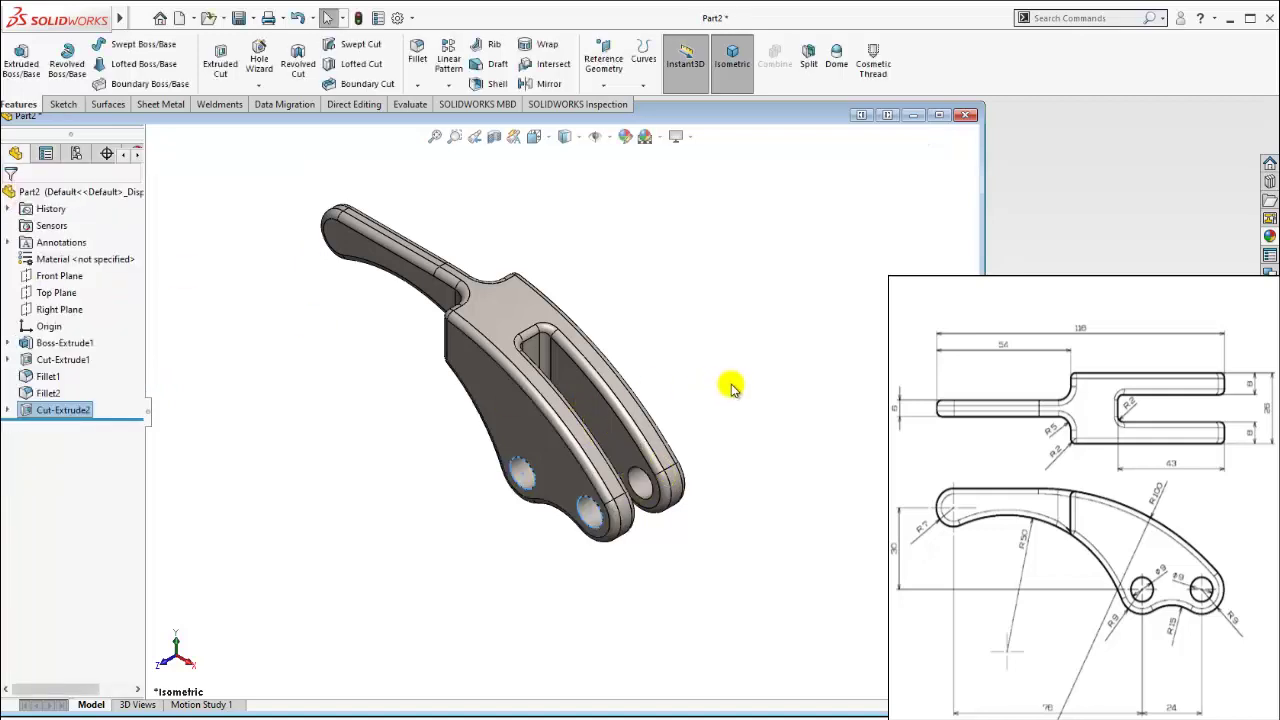
mouse_move(731, 381)
middle_mouse_down()
mouse_move(485, 450)
mouse_move(434, 523)
mouse_move(623, 400)
mouse_move(727, 427)
middle_mouse_up()
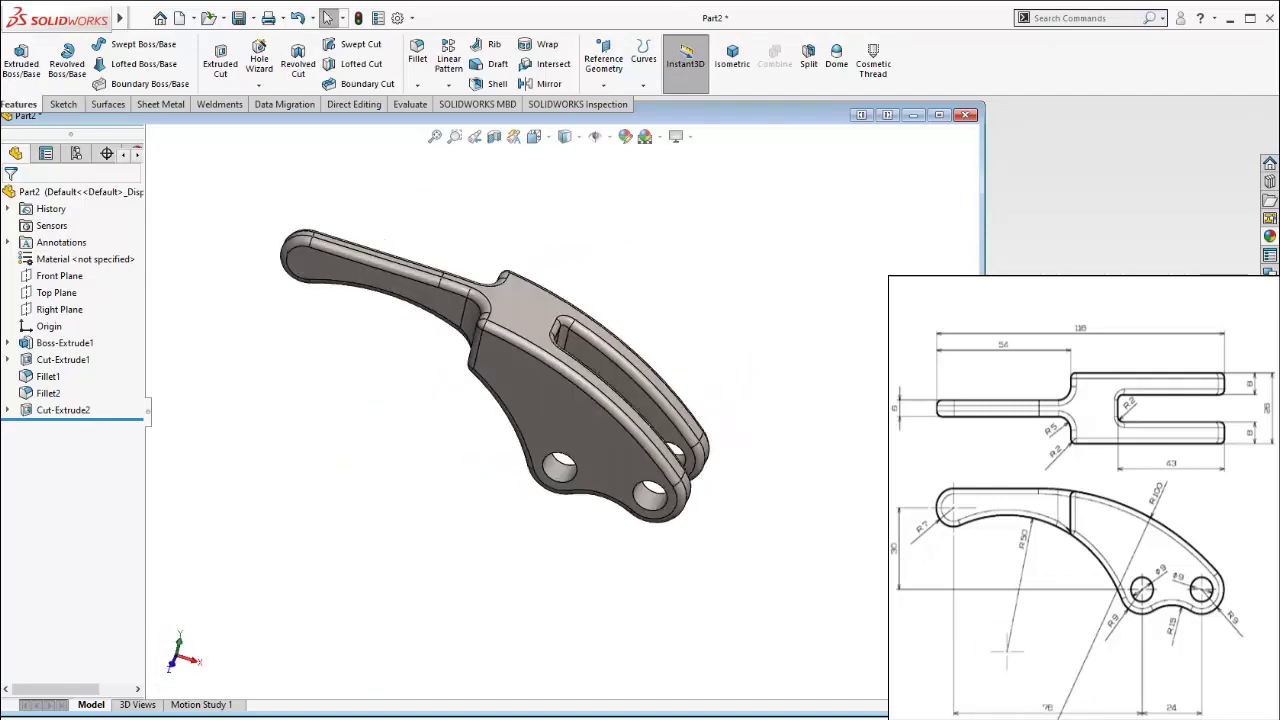
mouse_move(650, 500)
middle_mouse_down()
mouse_move(749, 391)
mouse_move(617, 486)
mouse_move(609, 429)
mouse_move(623, 485)
middle_mouse_up()
left_click(733, 50)
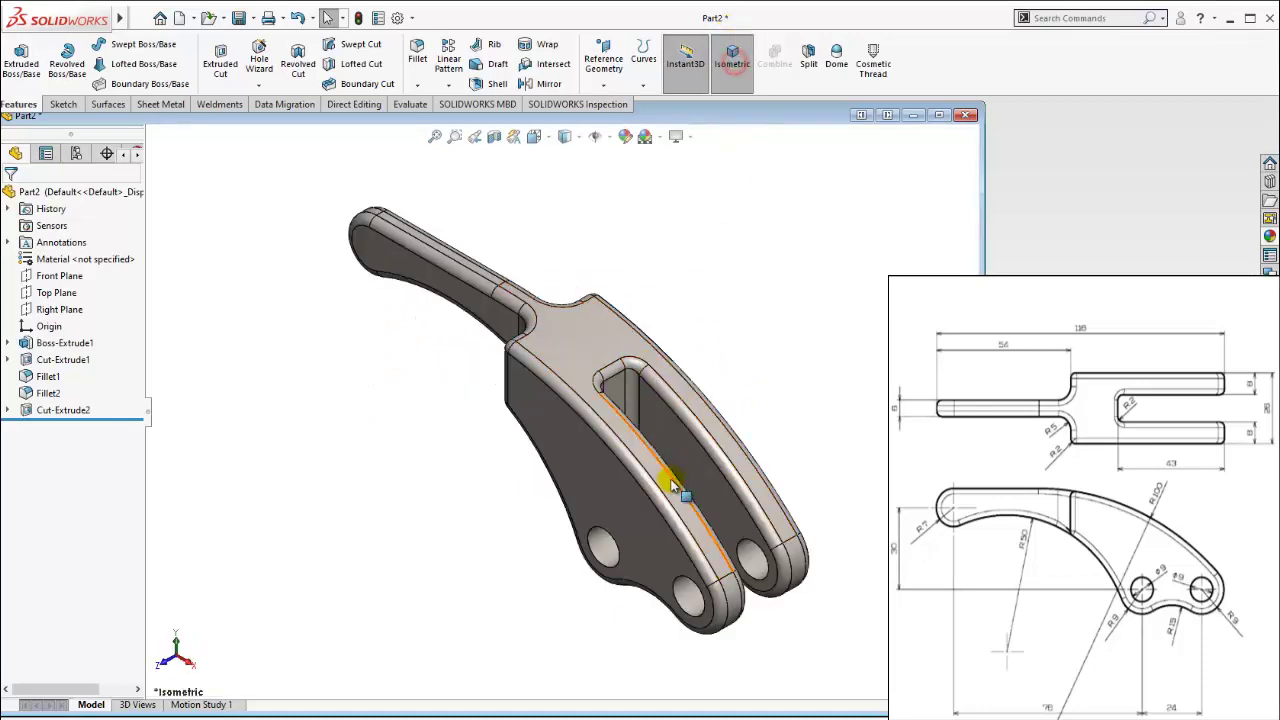